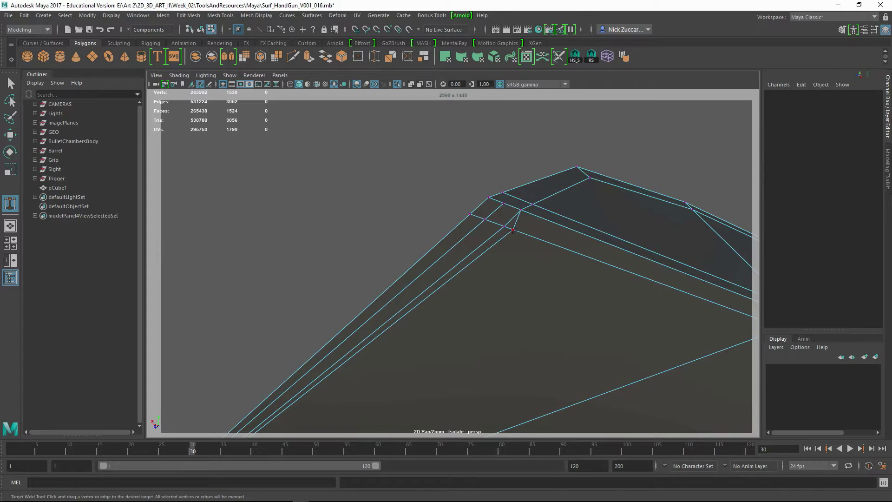
- Target Weld the stray vertex onto its neighbouring vertex on pCube1
{"action": "mouse_move", "coordinate": [514, 230]}
{"action": "left_mouse_down"}
{"action": "mouse_move", "coordinate": [400, 270]}
{"action": "mouse_move", "coordinate": [473, 265]}
{"action": "mouse_move", "coordinate": [465, 265]}
{"action": "mouse_move", "coordinate": [479, 308]}
{"action": "mouse_move", "coordinate": [448, 253]}
{"action": "mouse_move", "coordinate": [419, 298]}
{"action": "left_mouse_up"}
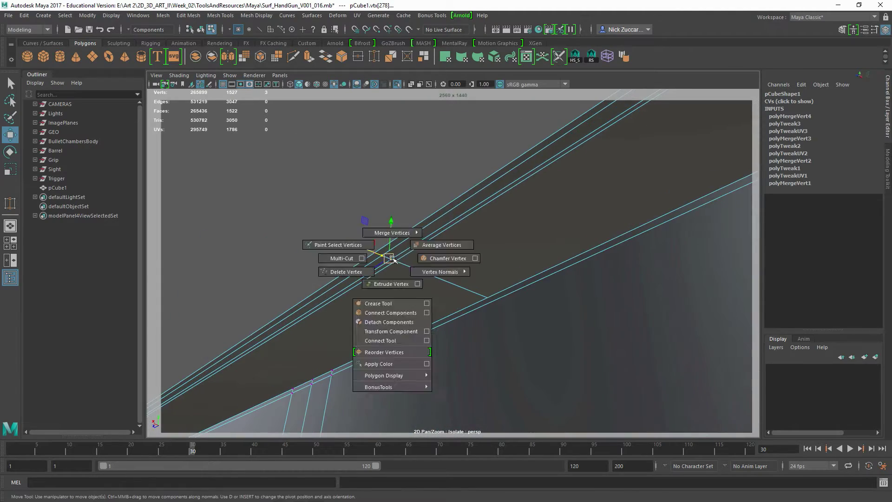
- Merge three corner vertices into one and delete the unwanted edge
{"action": "right_click_drag", "start_coordinate": [393, 259], "coordinate": [392, 232], "text": "shift"}
{"action": "mouse_move", "coordinate": [463, 243]}
{"action": "left_mouse_down", "text": "alt"}
{"action": "mouse_move", "coordinate": [454, 279]}
{"action": "mouse_move", "coordinate": [441, 243]}
{"action": "mouse_move", "coordinate": [402, 290]}
{"action": "mouse_move", "coordinate": [514, 303]}
{"action": "mouse_move", "coordinate": [434, 315]}
{"action": "mouse_move", "coordinate": [569, 245]}
{"action": "mouse_move", "coordinate": [470, 259]}
{"action": "mouse_move", "coordinate": [582, 302]}
{"action": "left_mouse_up", "text": "alt"}
{"action": "key", "text": "F10"}
{"action": "key", "text": "Delete"}
{"action": "key", "text": "F9"}
{"action": "mouse_move", "coordinate": [525, 218]}
{"action": "left_mouse_down"}
{"action": "mouse_move", "coordinate": [567, 241]}
{"action": "mouse_move", "coordinate": [550, 228]}
{"action": "left_mouse_up"}
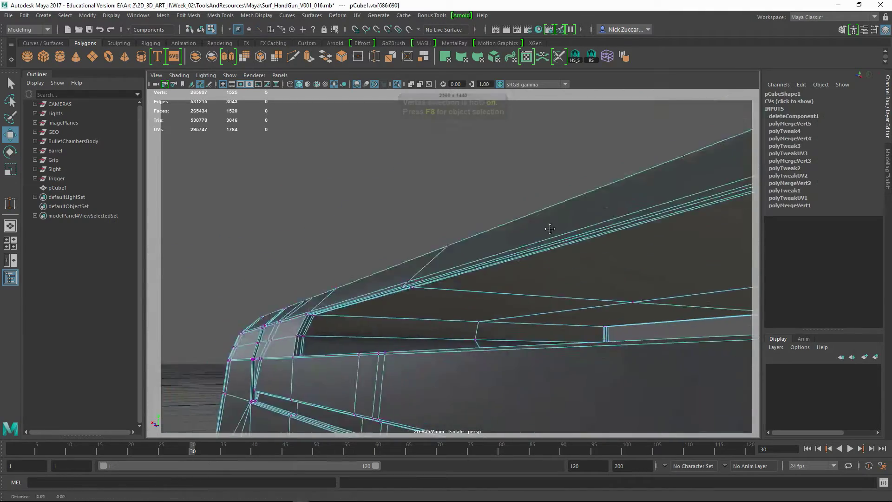
{"action": "key", "text": "f"}
{"action": "left_click_drag", "start_coordinate": [479, 275], "coordinate": [502, 250], "text": "alt"}
- Weld the remaining doubled vertex pairs along the cover's support loops
{"action": "mouse_move", "coordinate": [452, 270]}
{"action": "left_mouse_down"}
{"action": "mouse_move", "coordinate": [471, 285]}
{"action": "mouse_move", "coordinate": [482, 324]}
{"action": "left_mouse_up"}
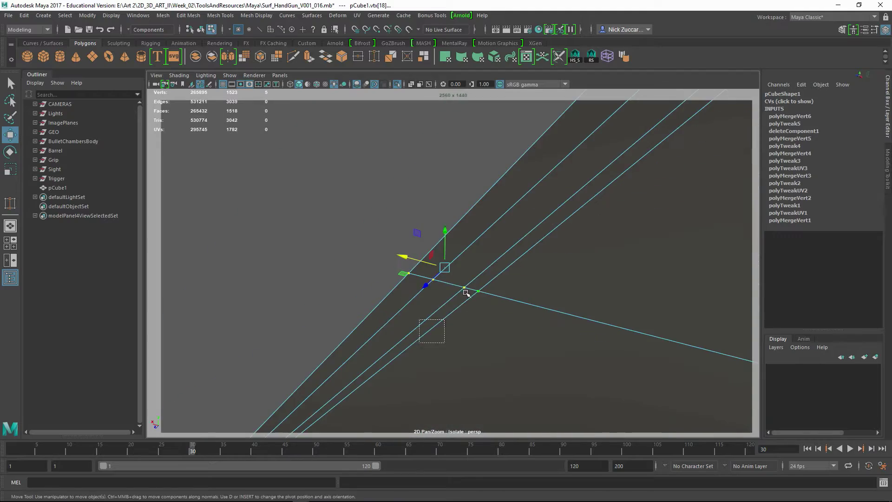
{"action": "key", "text": "ctrl+m"}
{"action": "left_click_drag", "start_coordinate": [454, 281], "coordinate": [465, 278], "text": "alt"}
{"action": "right_click_drag", "start_coordinate": [465, 279], "coordinate": [475, 269], "text": "alt"}
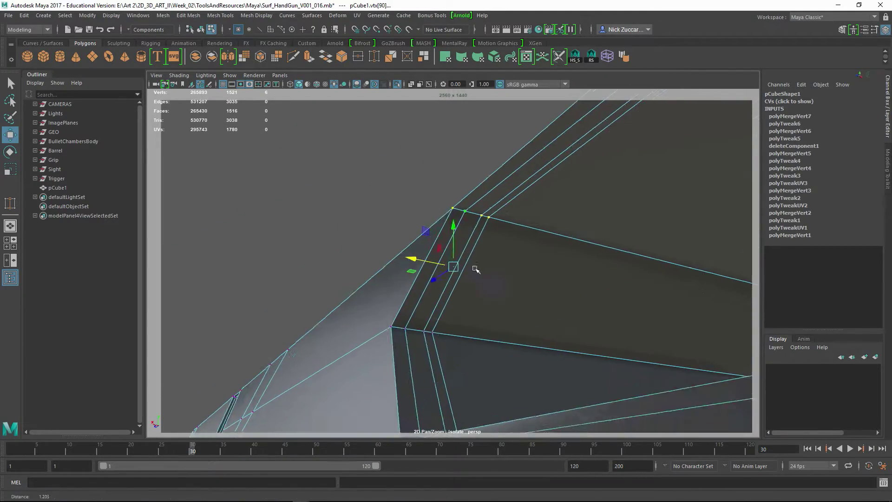
{"action": "key", "text": "ctrl+m"}
{"action": "mouse_move", "coordinate": [514, 241]}
{"action": "left_mouse_down", "text": "alt"}
{"action": "mouse_move", "coordinate": [609, 271]}
{"action": "mouse_move", "coordinate": [494, 169]}
{"action": "left_mouse_up", "text": "alt"}
{"action": "right_click_drag", "start_coordinate": [494, 169], "coordinate": [529, 210], "text": "alt"}
{"action": "mouse_move", "coordinate": [596, 213]}
{"action": "left_mouse_down", "text": "alt"}
{"action": "mouse_move", "coordinate": [574, 234]}
{"action": "mouse_move", "coordinate": [470, 261]}
{"action": "mouse_move", "coordinate": [516, 265]}
{"action": "mouse_move", "coordinate": [480, 260]}
{"action": "mouse_move", "coordinate": [472, 233]}
{"action": "left_mouse_up", "text": "alt"}
{"action": "key", "text": "F8"}
{"action": "key", "text": "F8"}
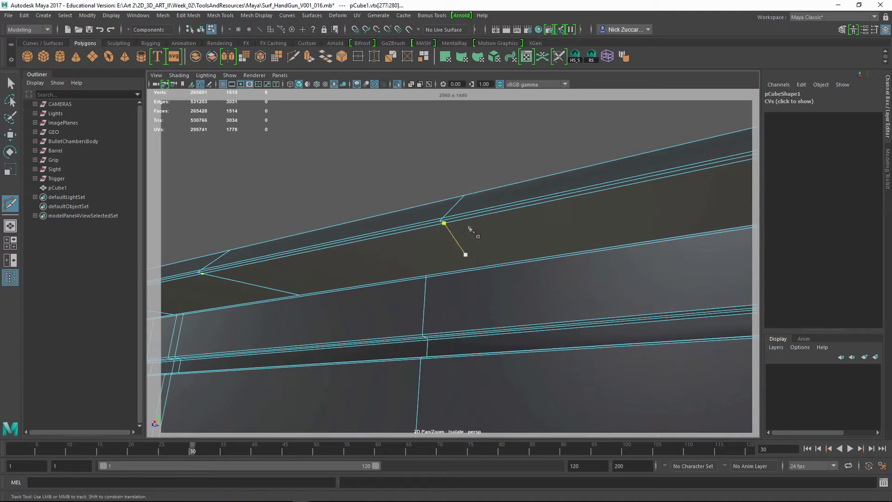
- Multi-Cut a new edge across the face and mirror the cover across X
{"action": "left_click_drag", "start_coordinate": [488, 286], "coordinate": [510, 341], "text": "alt"}
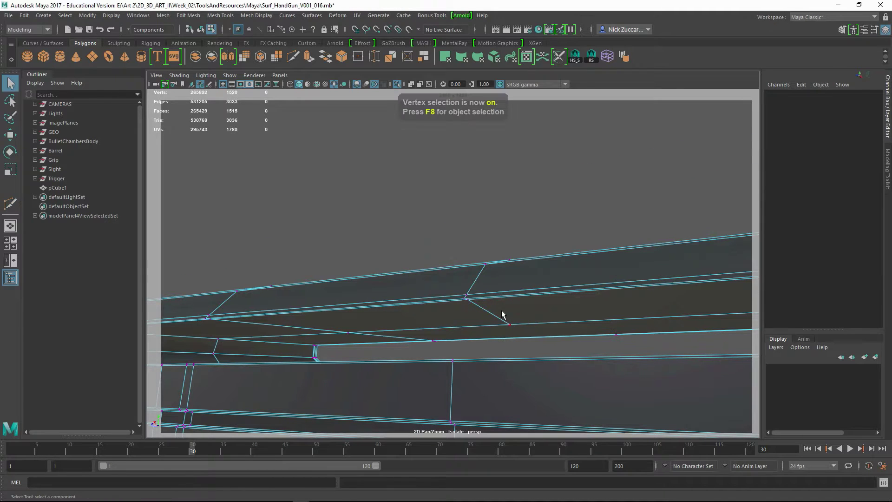
{"action": "left_click_drag", "start_coordinate": [528, 305], "coordinate": [595, 308], "text": "alt"}
{"action": "mouse_move", "coordinate": [628, 372]}
{"action": "left_mouse_down", "text": "alt"}
{"action": "mouse_move", "coordinate": [613, 342]}
{"action": "mouse_move", "coordinate": [429, 249]}
{"action": "left_mouse_up", "text": "alt"}
{"action": "key", "text": "F8"}
{"action": "right_click_drag", "start_coordinate": [428, 250], "coordinate": [415, 280], "text": "shift"}
{"action": "mouse_move", "coordinate": [415, 279]}
{"action": "left_mouse_down", "text": "alt"}
{"action": "mouse_move", "coordinate": [488, 253]}
{"action": "mouse_move", "coordinate": [442, 256]}
{"action": "mouse_move", "coordinate": [445, 233]}
{"action": "mouse_move", "coordinate": [435, 248]}
{"action": "mouse_move", "coordinate": [419, 231]}
{"action": "mouse_move", "coordinate": [331, 285]}
{"action": "left_mouse_up", "text": "alt"}
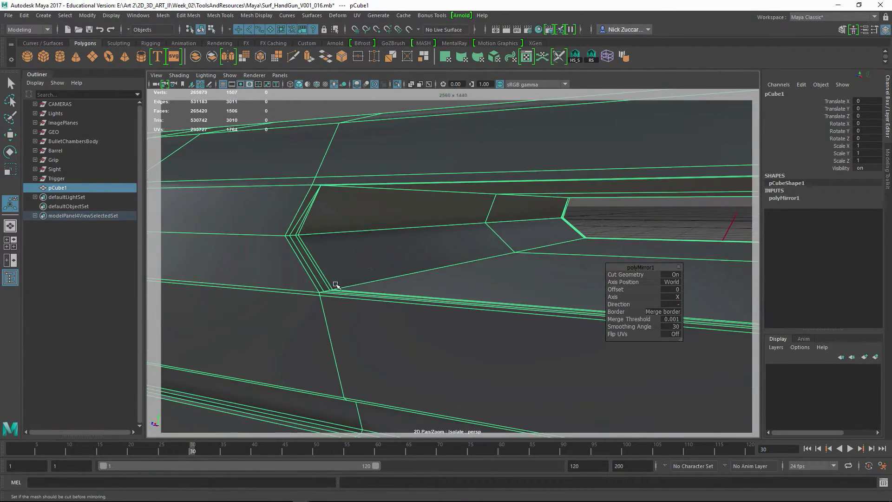
- Remove the extra parallel edges around the recessed corner
{"action": "key", "text": "F10"}
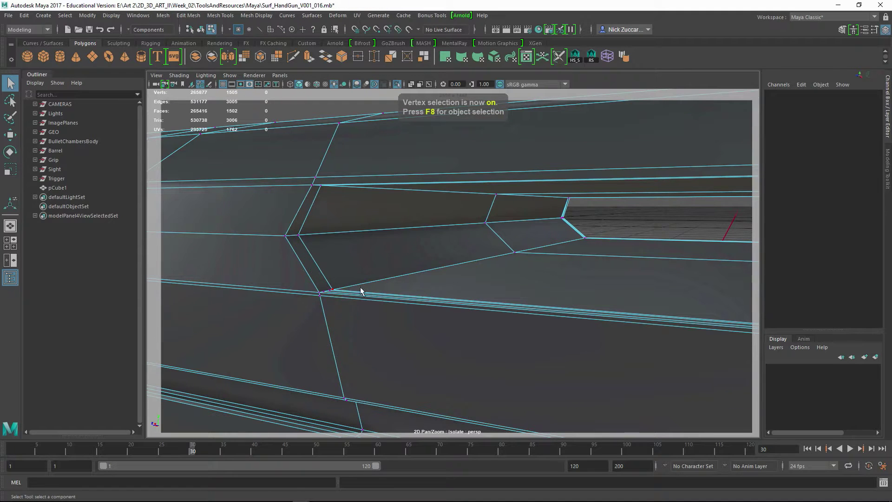
{"action": "scroll", "coordinate": [330, 307], "scroll_direction": "up", "scroll_amount": 3}
{"action": "key", "text": "F10"}
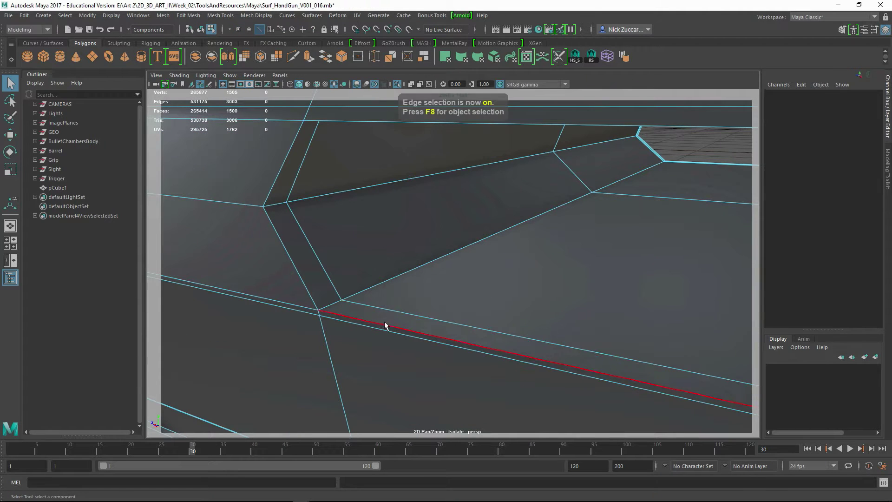
{"action": "mouse_move", "coordinate": [359, 322]}
{"action": "left_mouse_down", "text": "alt"}
{"action": "mouse_move", "coordinate": [403, 217]}
{"action": "mouse_move", "coordinate": [395, 271]}
{"action": "mouse_move", "coordinate": [358, 236]}
{"action": "mouse_move", "coordinate": [377, 252]}
{"action": "left_mouse_up", "text": "alt"}
{"action": "key", "text": "w"}
{"action": "left_click_drag", "start_coordinate": [446, 235], "coordinate": [432, 223], "text": "alt"}
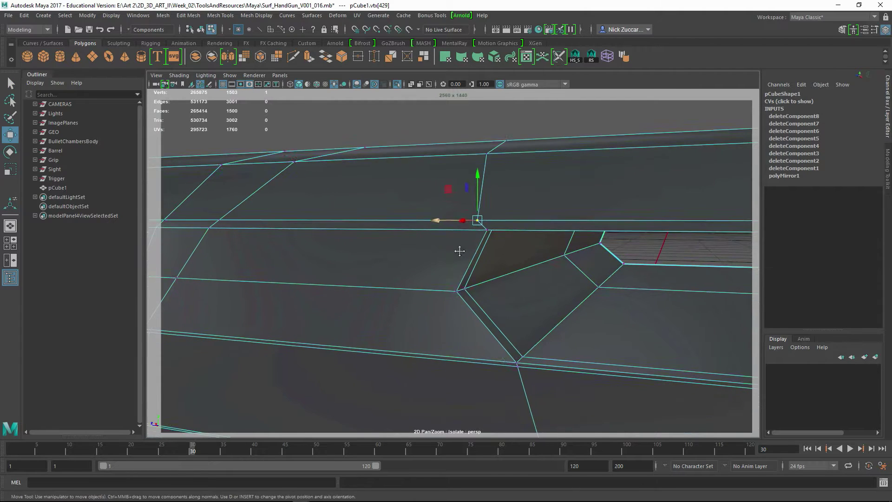
{"action": "key", "text": "F8"}
- Multi-Cut a new edge into the face and delete two stray corner edges
{"action": "right_click_drag", "start_coordinate": [427, 230], "coordinate": [443, 292], "text": "shift"}
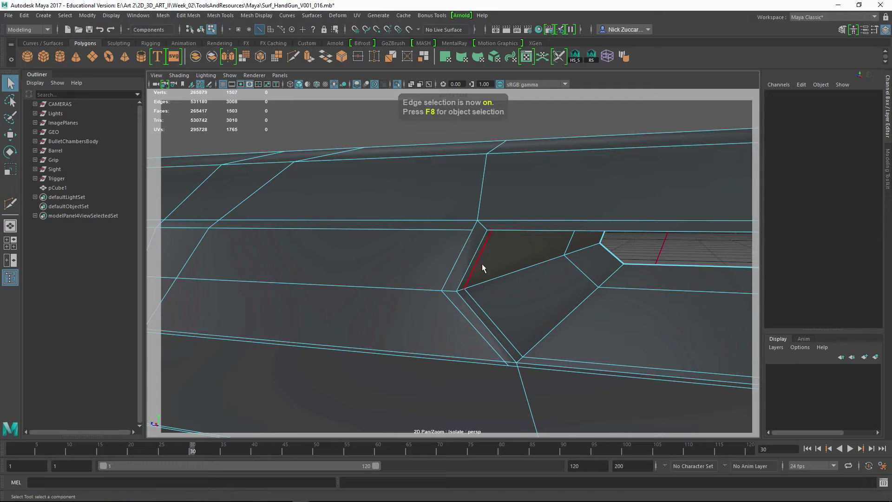
{"action": "mouse_move", "coordinate": [482, 264]}
{"action": "left_mouse_down", "text": "alt"}
{"action": "mouse_move", "coordinate": [464, 253]}
{"action": "mouse_move", "coordinate": [578, 264]}
{"action": "mouse_move", "coordinate": [522, 259]}
{"action": "left_mouse_up", "text": "alt"}
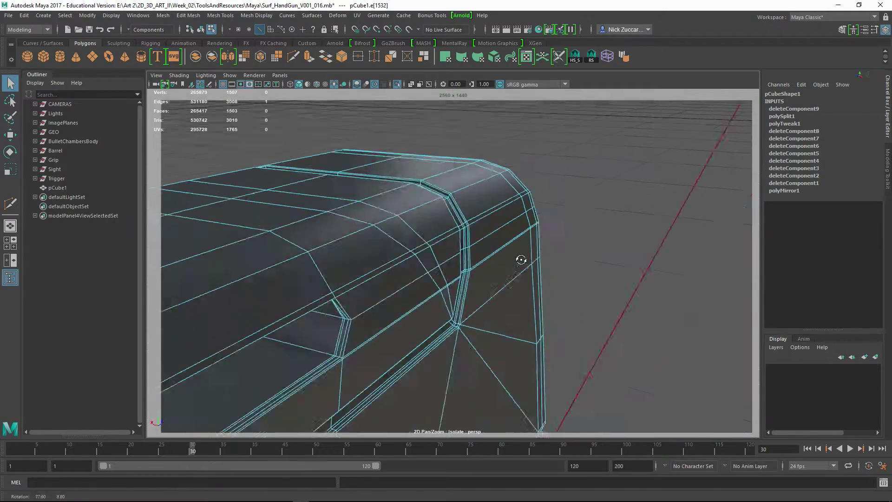
{"action": "left_click", "coordinate": [344, 269]}
{"action": "key", "text": "Delete"}
{"action": "mouse_move", "coordinate": [345, 269]}
{"action": "left_mouse_down", "text": "alt"}
{"action": "mouse_move", "coordinate": [533, 199]}
{"action": "mouse_move", "coordinate": [623, 277]}
{"action": "mouse_move", "coordinate": [616, 230]}
{"action": "mouse_move", "coordinate": [548, 239]}
{"action": "left_mouse_up", "text": "alt"}
{"action": "left_click", "coordinate": [623, 277]}
{"action": "key", "text": "Delete"}
{"action": "key", "text": "F8"}
- Delete the stray vertex at the seam corner of the recess
{"action": "key", "text": "F9"}
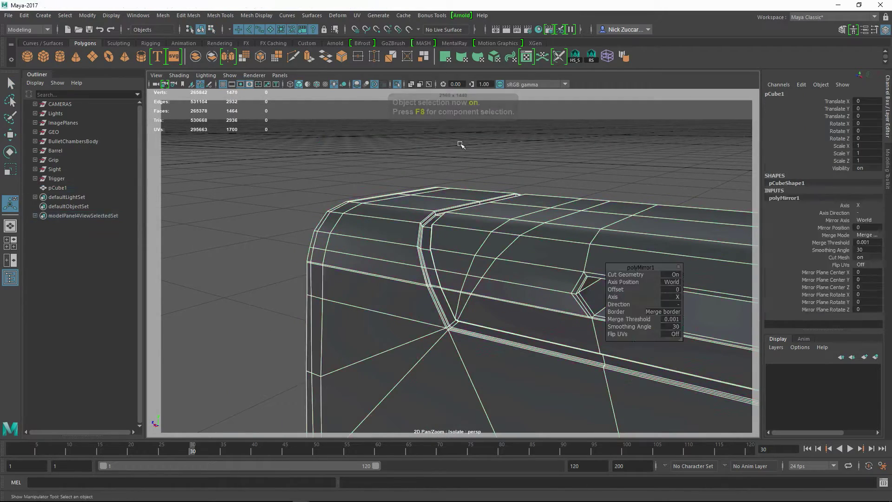
{"action": "mouse_move", "coordinate": [462, 143]}
{"action": "left_mouse_down", "text": "alt"}
{"action": "mouse_move", "coordinate": [361, 188]}
{"action": "mouse_move", "coordinate": [499, 293]}
{"action": "left_mouse_up", "text": "alt"}
{"action": "key", "text": "Delete"}
{"action": "left_click", "coordinate": [466, 273]}
{"action": "key", "text": "F9"}
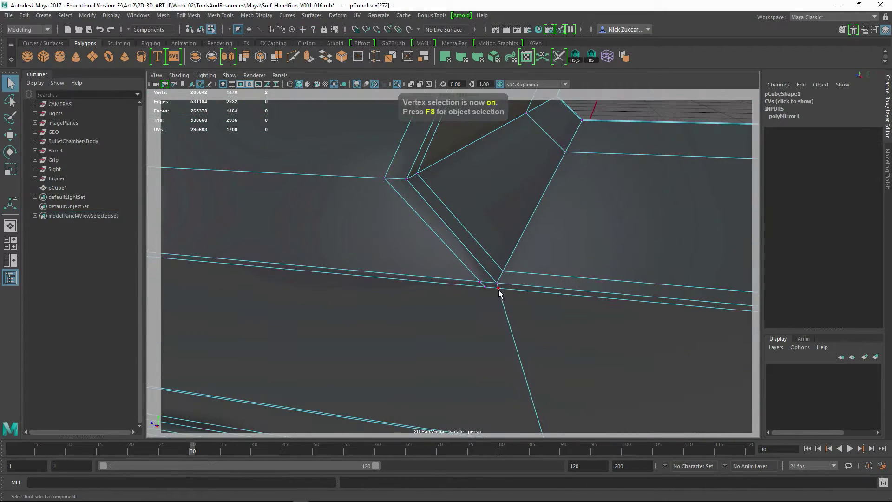
{"action": "right_click_drag", "start_coordinate": [491, 249], "coordinate": [475, 263], "text": "alt"}
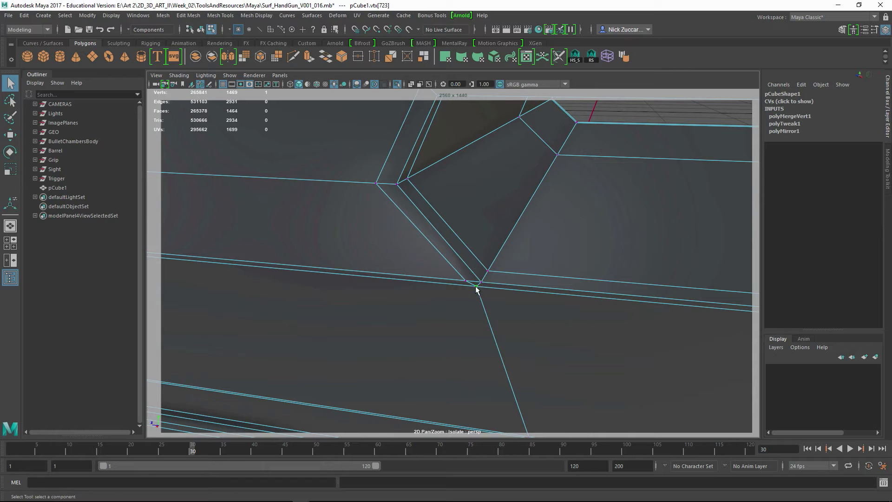
{"action": "left_click_drag", "start_coordinate": [434, 293], "coordinate": [418, 284], "text": "alt"}
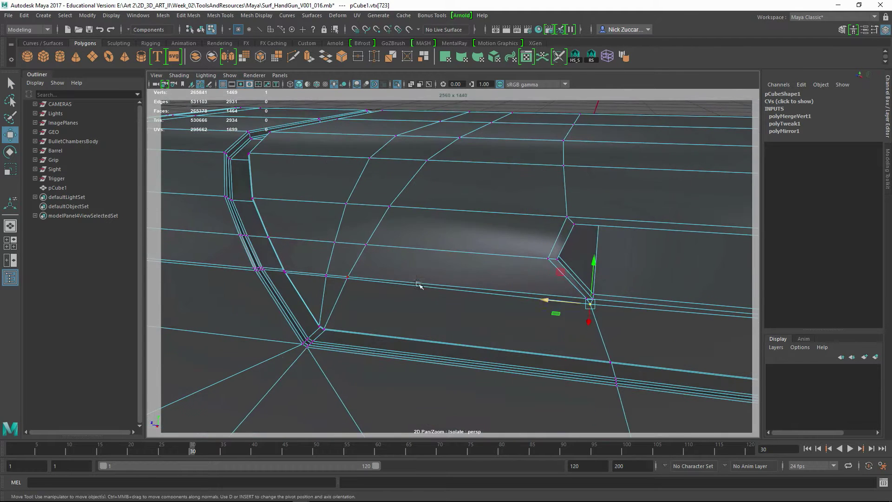
- Delete the edge beside the recess corner
{"action": "left_click", "coordinate": [496, 289]}
{"action": "mouse_move", "coordinate": [497, 289]}
{"action": "left_mouse_down", "text": "alt"}
{"action": "mouse_move", "coordinate": [587, 299]}
{"action": "mouse_move", "coordinate": [554, 306]}
{"action": "mouse_move", "coordinate": [543, 271]}
{"action": "left_mouse_up", "text": "alt"}
{"action": "key", "text": "Delete"}
{"action": "key", "text": "F8"}
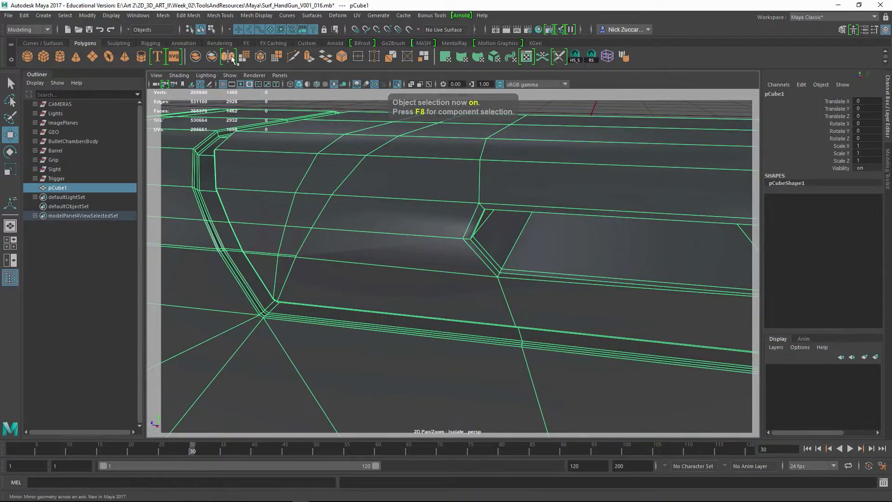
{"action": "key", "text": "F8"}
- Delete the redundant edge loop around the recess and inspect the result
{"action": "left_click_drag", "start_coordinate": [378, 143], "coordinate": [401, 224], "text": "alt"}
{"action": "right_click_drag", "start_coordinate": [462, 226], "coordinate": [463, 227]}
{"action": "mouse_move", "coordinate": [463, 226]}
{"action": "left_mouse_down", "text": "alt"}
{"action": "mouse_move", "coordinate": [479, 235]}
{"action": "mouse_move", "coordinate": [466, 168]}
{"action": "mouse_move", "coordinate": [377, 204]}
{"action": "left_mouse_up", "text": "alt"}
{"action": "key", "text": "F8"}
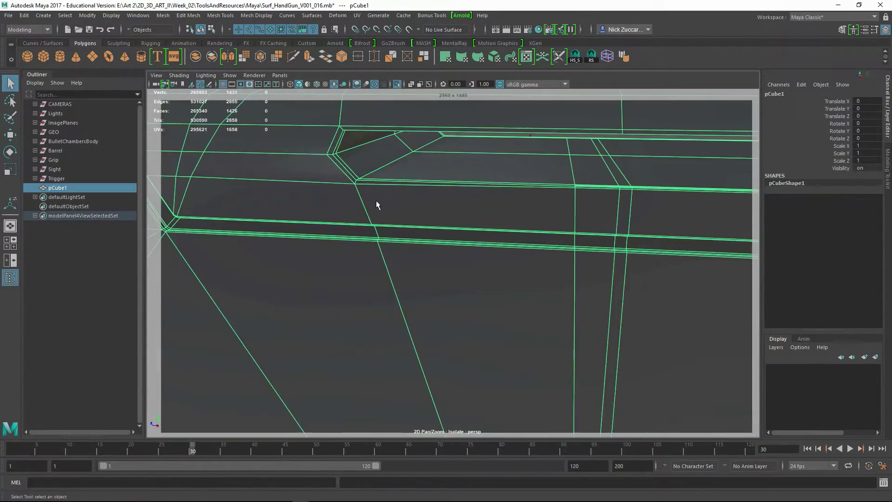
{"action": "left_click_drag", "start_coordinate": [354, 153], "coordinate": [459, 197], "text": "alt"}
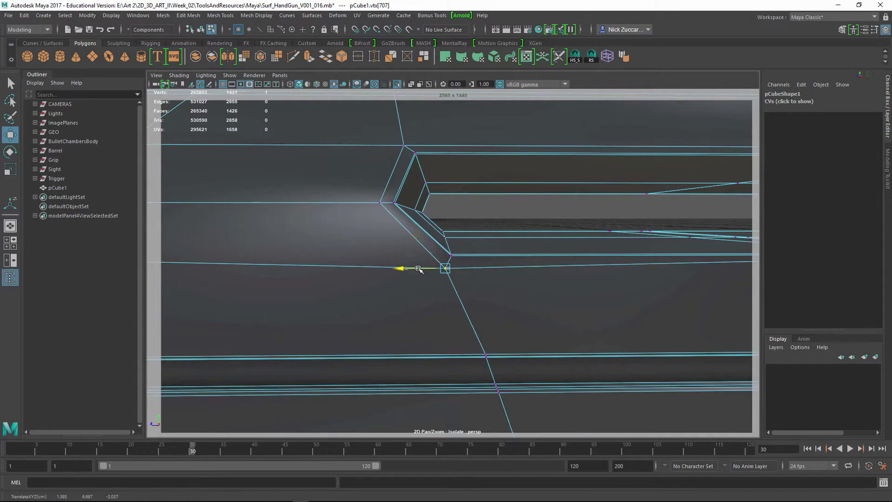
{"action": "mouse_move", "coordinate": [419, 269]}
{"action": "left_mouse_down", "text": "alt"}
{"action": "mouse_move", "coordinate": [409, 259]}
{"action": "mouse_move", "coordinate": [475, 233]}
{"action": "left_mouse_up", "text": "alt"}
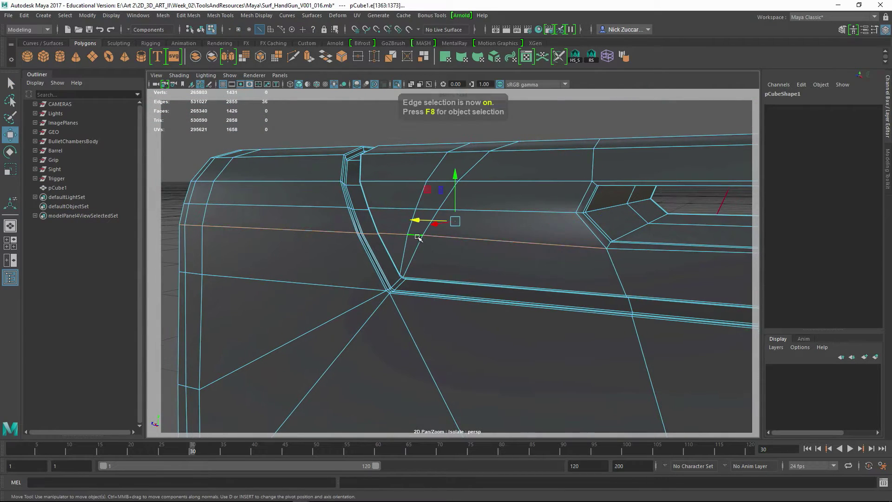
{"action": "mouse_move", "coordinate": [548, 228]}
{"action": "left_mouse_down", "text": "alt"}
{"action": "mouse_move", "coordinate": [488, 225]}
{"action": "mouse_move", "coordinate": [469, 156]}
{"action": "left_mouse_up", "text": "alt"}
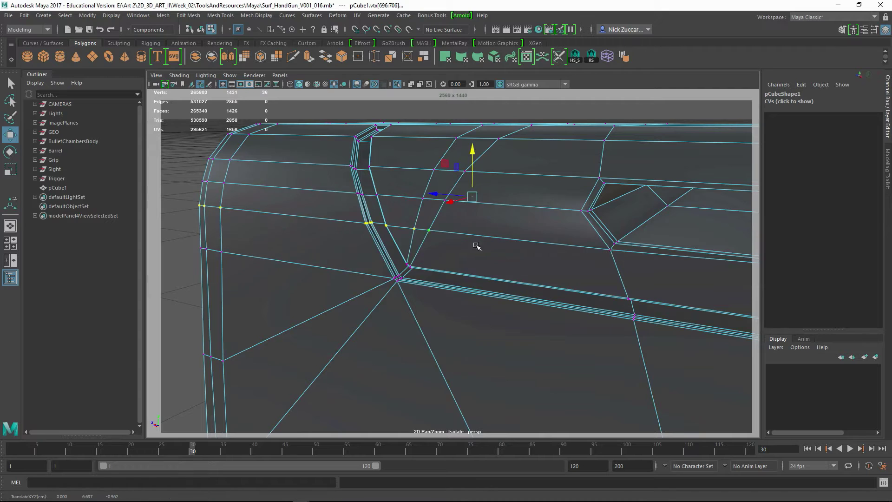
{"action": "mouse_move", "coordinate": [477, 247]}
{"action": "left_mouse_down", "text": "alt"}
{"action": "mouse_move", "coordinate": [554, 215]}
{"action": "mouse_move", "coordinate": [387, 216]}
{"action": "mouse_move", "coordinate": [458, 205]}
{"action": "left_mouse_up", "text": "alt"}
{"action": "key", "text": "F8"}
- Check the cover in smoothed preview, then return to the low-poly view
{"action": "key", "text": "3"}
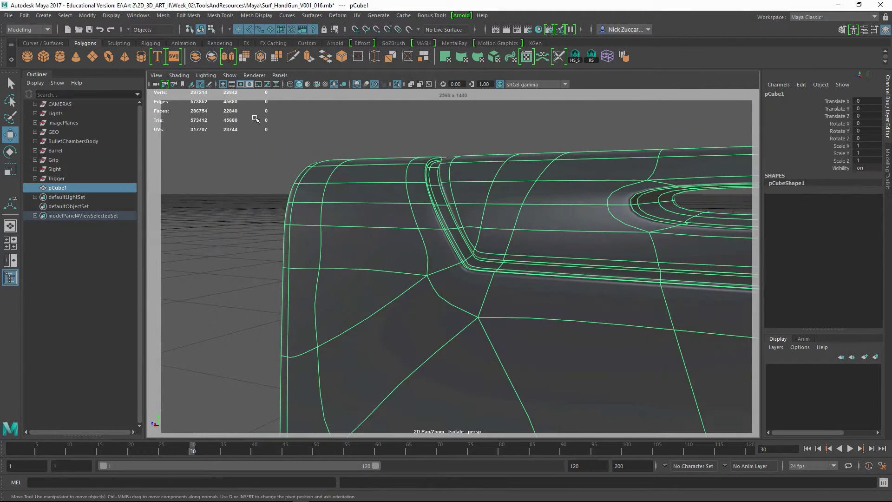
{"action": "key", "text": "q"}
{"action": "mouse_move", "coordinate": [255, 119]}
{"action": "left_mouse_down", "text": "alt"}
{"action": "mouse_move", "coordinate": [456, 175]}
{"action": "mouse_move", "coordinate": [455, 197]}
{"action": "mouse_move", "coordinate": [484, 216]}
{"action": "mouse_move", "coordinate": [400, 295]}
{"action": "left_mouse_up", "text": "alt"}
{"action": "key", "text": "1"}
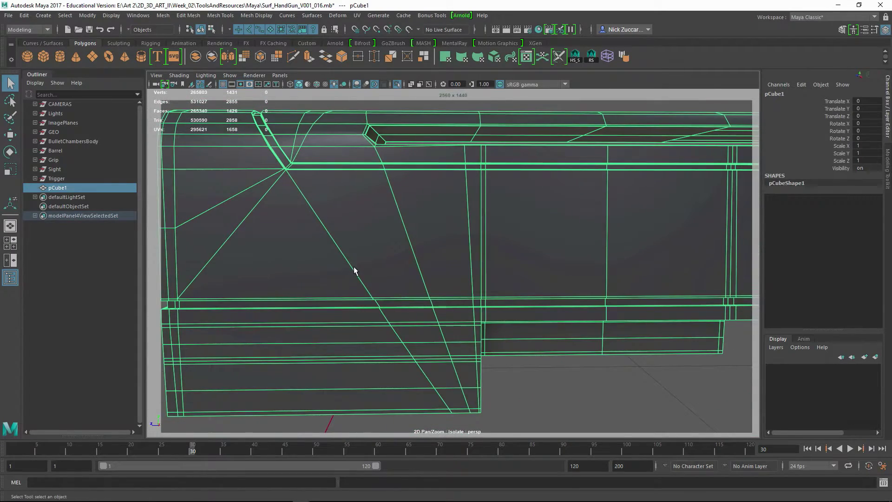
- Scale the side column of vertices flat into a vertical line, then bring up Save Scene As
{"action": "key", "text": "ctrl+F9"}
{"action": "mouse_move", "coordinate": [347, 261]}
{"action": "left_mouse_down", "text": "alt"}
{"action": "mouse_move", "coordinate": [350, 248]}
{"action": "mouse_move", "coordinate": [295, 236]}
{"action": "mouse_move", "coordinate": [462, 261]}
{"action": "left_mouse_up", "text": "alt"}
{"action": "key", "text": "r"}
{"action": "key", "text": "w"}
{"action": "key", "text": "ctrl+F10"}
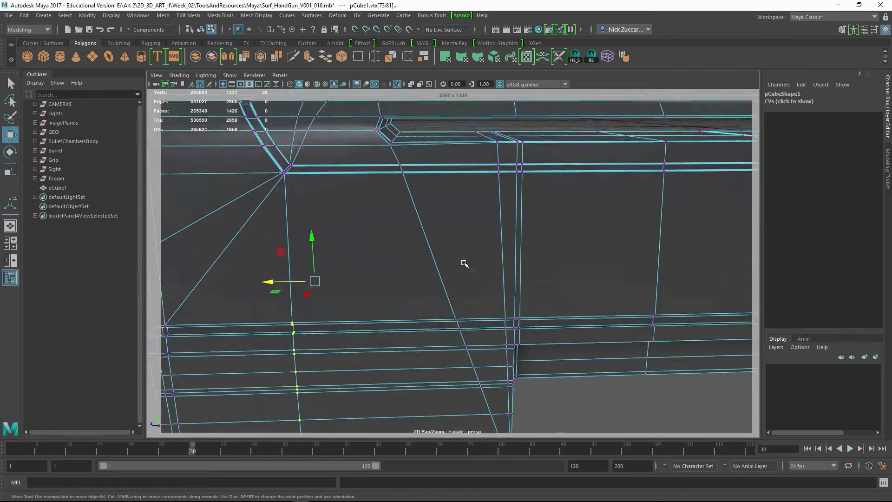
{"action": "left_click_drag", "start_coordinate": [431, 218], "coordinate": [374, 151], "text": "alt"}
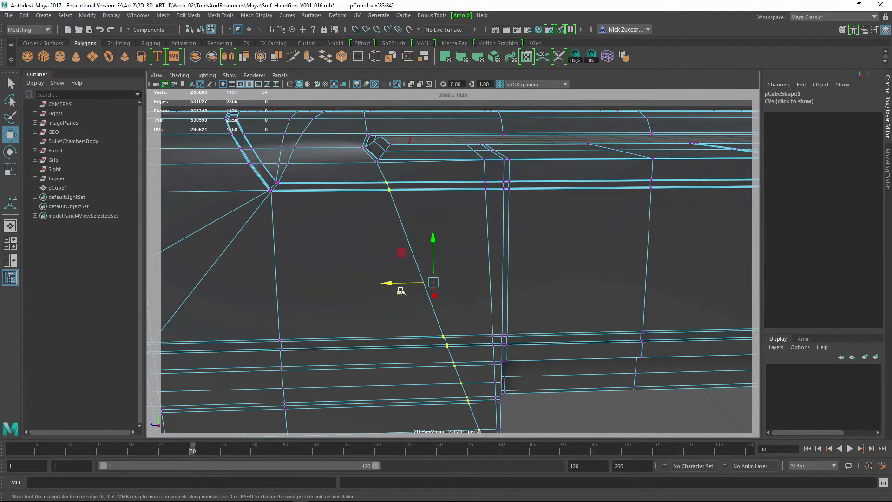
{"action": "mouse_move", "coordinate": [372, 286]}
{"action": "left_mouse_down", "text": "alt"}
{"action": "mouse_move", "coordinate": [477, 231]}
{"action": "mouse_move", "coordinate": [368, 200]}
{"action": "mouse_move", "coordinate": [431, 256]}
{"action": "mouse_move", "coordinate": [444, 214]}
{"action": "mouse_move", "coordinate": [480, 233]}
{"action": "left_mouse_up", "text": "alt"}
{"action": "key", "text": "F8"}
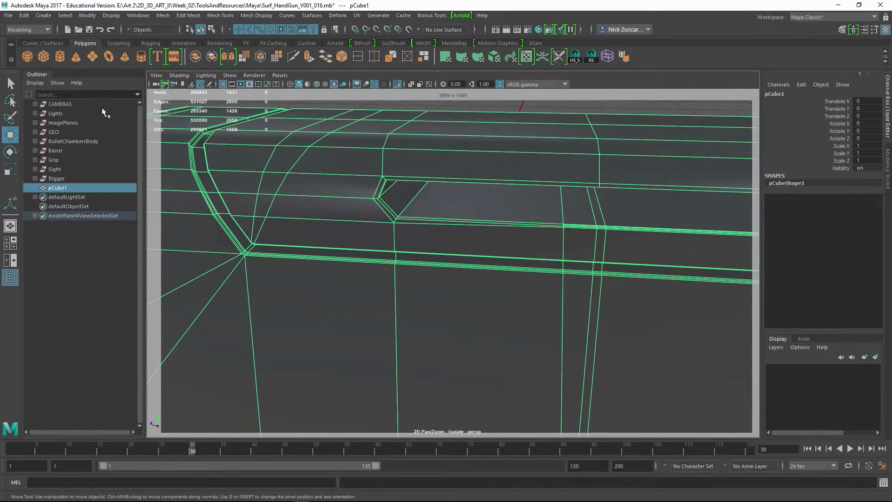
{"action": "left_click", "coordinate": [9, 15]}
{"action": "left_click", "coordinate": [72, 61]}
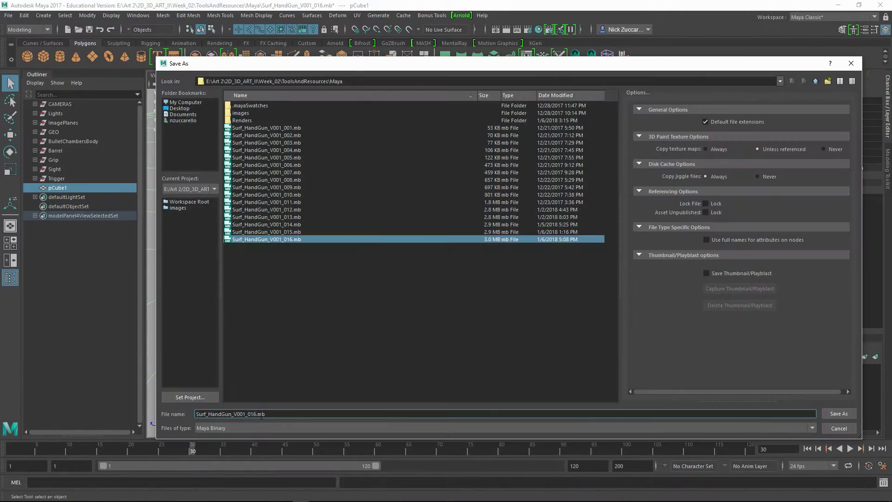
- Save as Surf_HandGun_V001_017.mb, then select an edge loop and an edge near the recess
{"action": "left_click", "coordinate": [840, 416]}
{"action": "mouse_move", "coordinate": [504, 225]}
{"action": "left_mouse_down", "text": "alt"}
{"action": "mouse_move", "coordinate": [504, 255]}
{"action": "mouse_move", "coordinate": [522, 185]}
{"action": "mouse_move", "coordinate": [474, 165]}
{"action": "mouse_move", "coordinate": [430, 203]}
{"action": "mouse_move", "coordinate": [520, 191]}
{"action": "mouse_move", "coordinate": [447, 151]}
{"action": "mouse_move", "coordinate": [604, 228]}
{"action": "left_mouse_up", "text": "alt"}
{"action": "mouse_move", "coordinate": [412, 236]}
{"action": "left_mouse_down", "text": "alt"}
{"action": "mouse_move", "coordinate": [653, 210]}
{"action": "mouse_move", "coordinate": [462, 269]}
{"action": "mouse_move", "coordinate": [355, 274]}
{"action": "mouse_move", "coordinate": [587, 266]}
{"action": "mouse_move", "coordinate": [542, 259]}
{"action": "mouse_move", "coordinate": [577, 213]}
{"action": "mouse_move", "coordinate": [558, 223]}
{"action": "left_mouse_up", "text": "alt"}
{"action": "double_click", "coordinate": [355, 275]}
{"action": "left_click", "coordinate": [320, 255]}
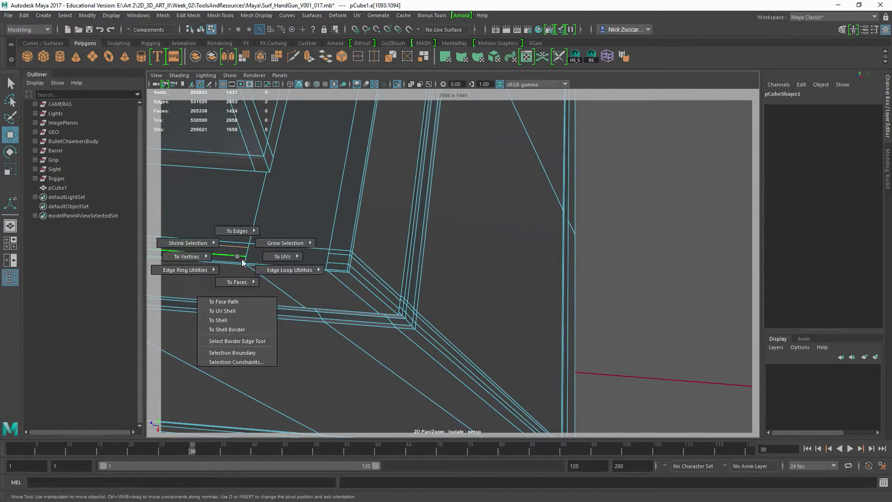
- Delete the selected extra edge loops from the cover's recess
{"action": "key", "text": "ctrl+Delete"}
{"action": "mouse_move", "coordinate": [242, 263]}
{"action": "left_mouse_down", "text": "alt"}
{"action": "mouse_move", "coordinate": [567, 304]}
{"action": "mouse_move", "coordinate": [396, 268]}
{"action": "left_mouse_up", "text": "alt"}
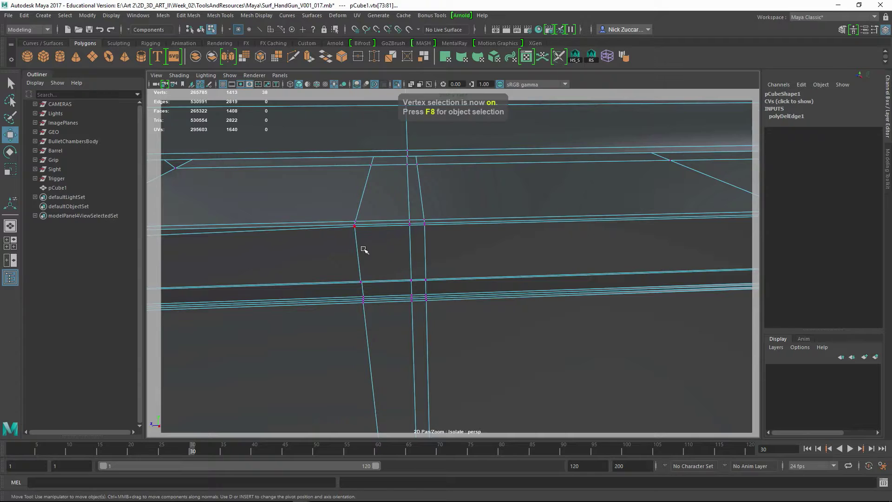
{"action": "left_click", "coordinate": [429, 225]}
{"action": "mouse_move", "coordinate": [428, 225]}
{"action": "left_mouse_down", "text": "alt"}
{"action": "mouse_move", "coordinate": [459, 255]}
{"action": "mouse_move", "coordinate": [398, 251]}
{"action": "mouse_move", "coordinate": [654, 146]}
{"action": "left_mouse_up", "text": "alt"}
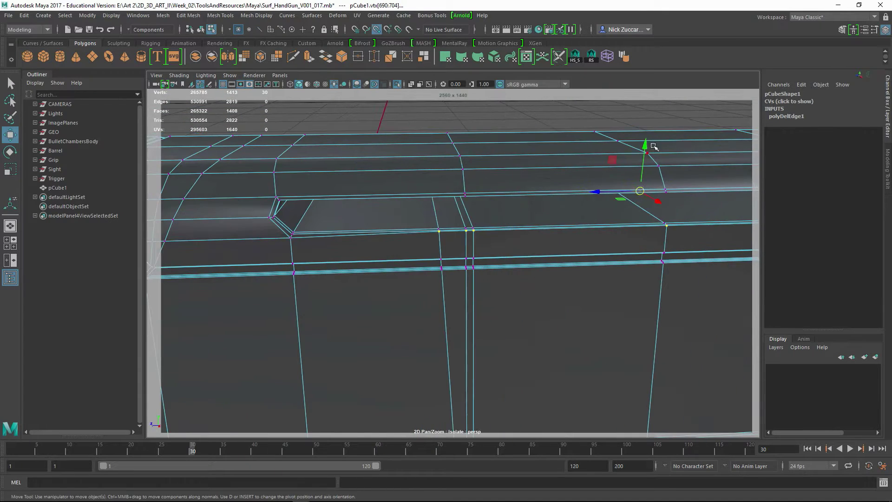
{"action": "mouse_move", "coordinate": [494, 245]}
{"action": "left_mouse_down", "text": "alt"}
{"action": "mouse_move", "coordinate": [538, 186]}
{"action": "mouse_move", "coordinate": [536, 232]}
{"action": "left_mouse_up", "text": "alt"}
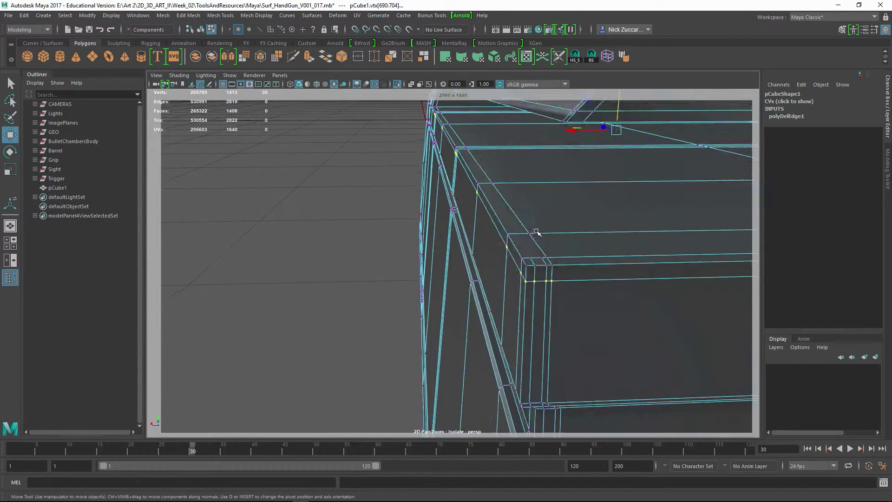
{"action": "left_click_drag", "start_coordinate": [557, 263], "coordinate": [548, 259], "text": "alt"}
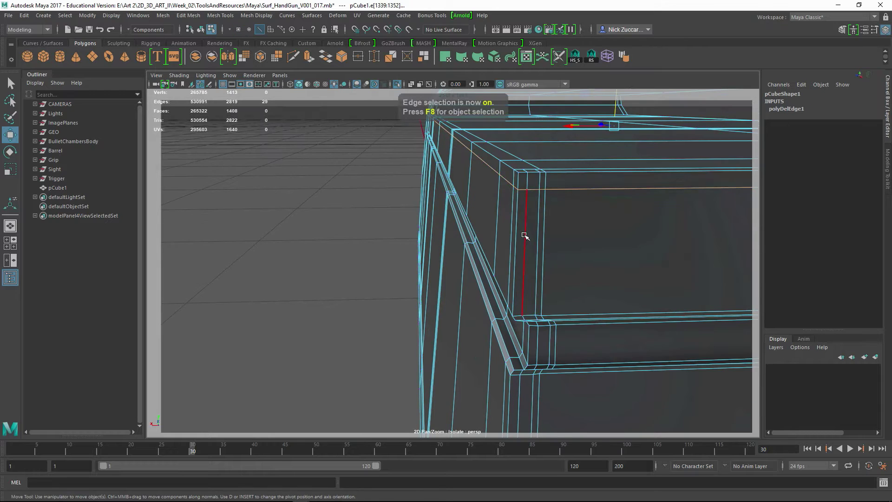
{"action": "left_click_drag", "start_coordinate": [544, 320], "coordinate": [531, 339], "text": "alt"}
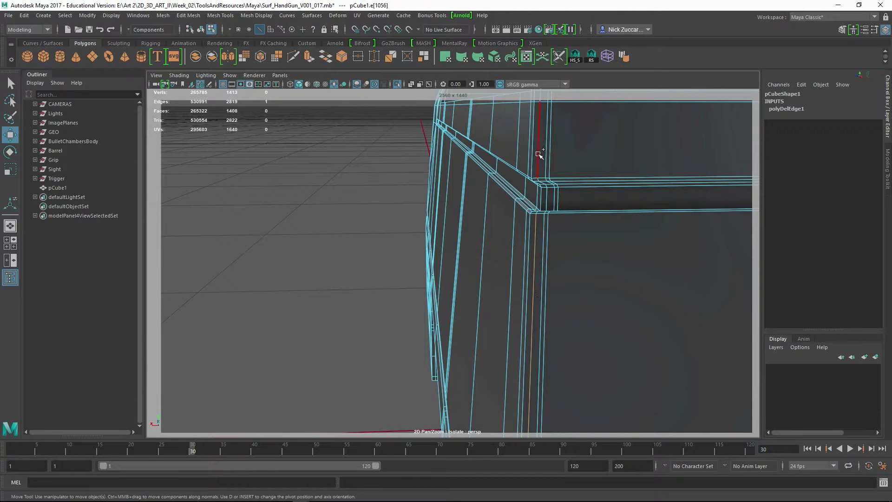
- Delete the stray vertical edges on the corner's side face
{"action": "left_click", "coordinate": [547, 157]}
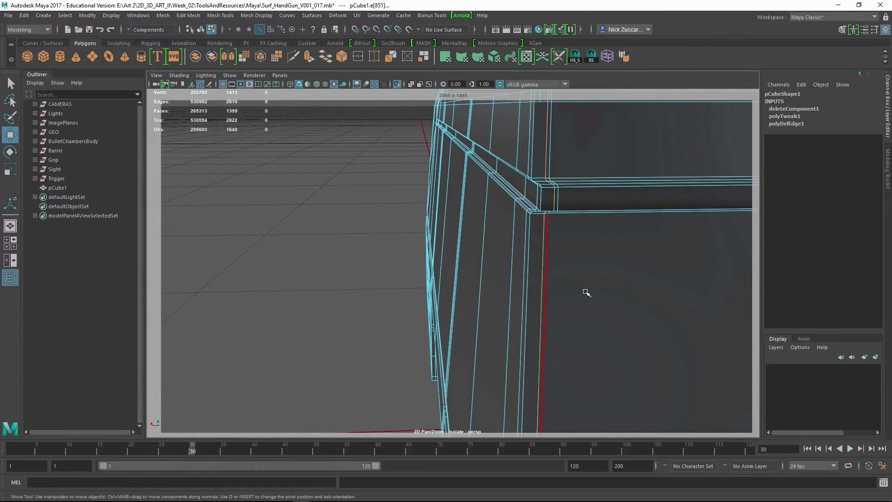
{"action": "mouse_move", "coordinate": [587, 292]}
{"action": "left_mouse_down", "text": "alt"}
{"action": "mouse_move", "coordinate": [561, 235]}
{"action": "mouse_move", "coordinate": [549, 265]}
{"action": "left_mouse_up", "text": "alt"}
{"action": "key", "text": "Delete"}
{"action": "left_click", "coordinate": [537, 193]}
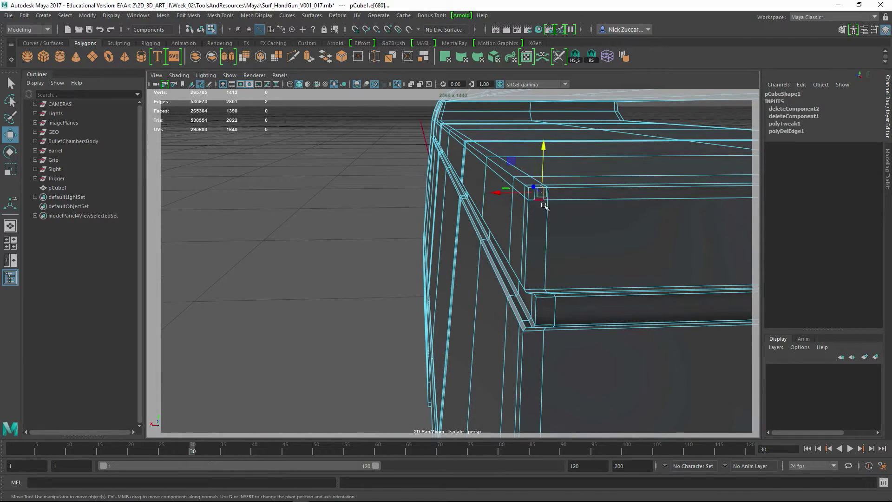
{"action": "key", "text": "Delete"}
{"action": "key", "text": "F9"}
{"action": "mouse_move", "coordinate": [593, 405]}
{"action": "left_mouse_down", "text": "alt"}
{"action": "mouse_move", "coordinate": [534, 315]}
{"action": "mouse_move", "coordinate": [474, 322]}
{"action": "mouse_move", "coordinate": [544, 313]}
{"action": "mouse_move", "coordinate": [575, 255]}
{"action": "mouse_move", "coordinate": [506, 258]}
{"action": "mouse_move", "coordinate": [493, 200]}
{"action": "mouse_move", "coordinate": [402, 294]}
{"action": "mouse_move", "coordinate": [522, 233]}
{"action": "mouse_move", "coordinate": [534, 205]}
{"action": "mouse_move", "coordinate": [571, 228]}
{"action": "mouse_move", "coordinate": [426, 317]}
{"action": "left_mouse_up", "text": "alt"}
- Merge the three corner vertices into one and mirror the cover across X with border merged
{"action": "key", "text": "F10"}
{"action": "double_click", "coordinate": [403, 295]}
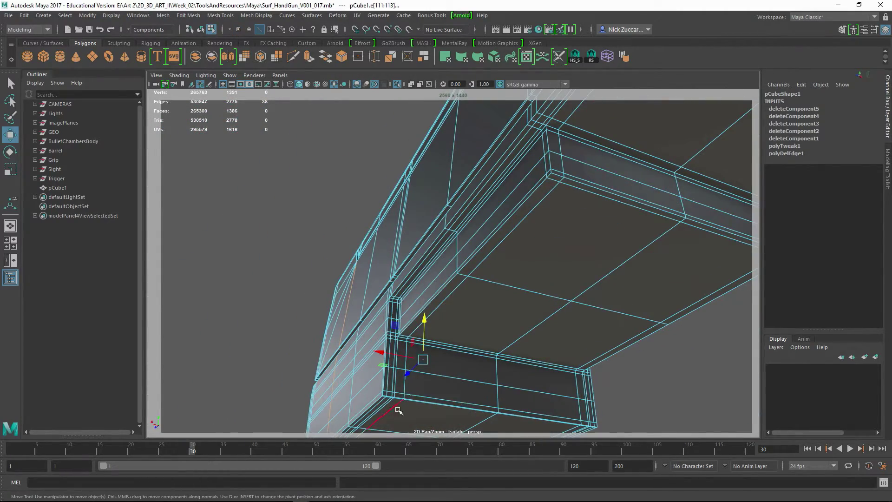
{"action": "mouse_move", "coordinate": [426, 272]}
{"action": "left_mouse_down", "text": "alt"}
{"action": "mouse_move", "coordinate": [470, 231]}
{"action": "mouse_move", "coordinate": [550, 241]}
{"action": "left_mouse_up", "text": "alt"}
{"action": "right_click_drag", "start_coordinate": [544, 223], "coordinate": [542, 196], "text": "shift"}
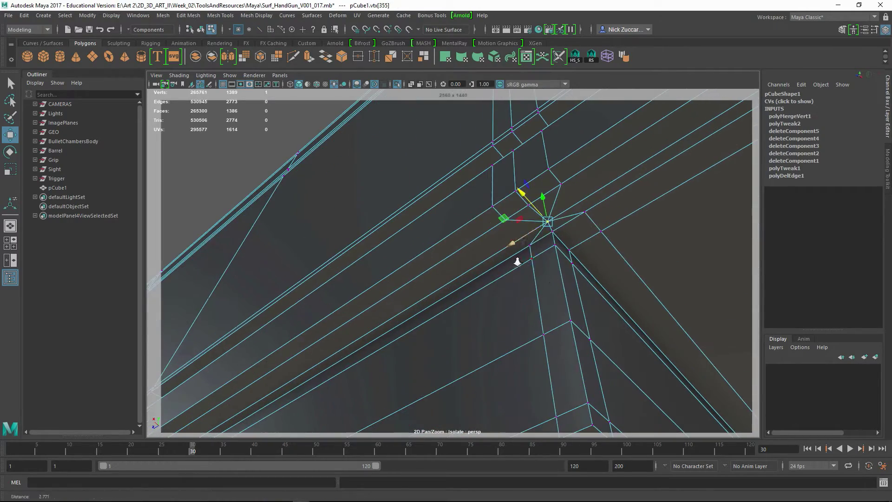
{"action": "left_click_drag", "start_coordinate": [550, 227], "coordinate": [550, 209], "text": "alt"}
{"action": "key", "text": "F8"}
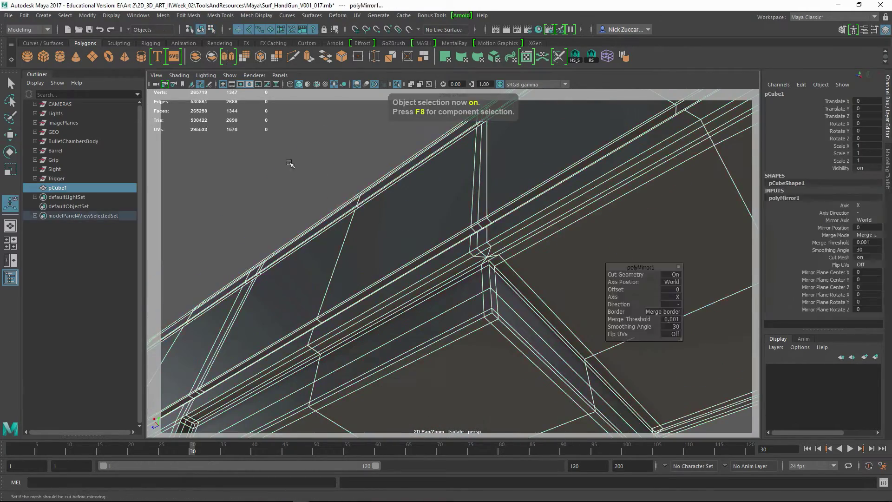
- Delete an edge loop from the mirrored cover
{"action": "key", "text": "F10"}
{"action": "left_click", "coordinate": [505, 244]}
{"action": "right_click_drag", "start_coordinate": [507, 243], "coordinate": [541, 264], "text": "ctrl"}
{"action": "key", "text": "Delete"}
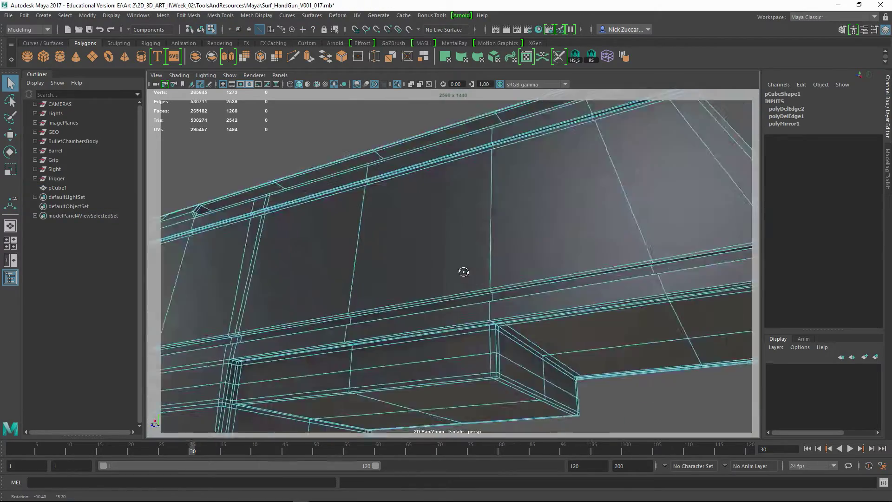
{"action": "left_click_drag", "start_coordinate": [493, 254], "coordinate": [538, 293], "text": "alt"}
- Slide the top edge loop along X after undoing an accidental side-loop move
{"action": "double_click", "coordinate": [507, 236]}
{"action": "mouse_move", "coordinate": [660, 321]}
{"action": "left_mouse_down", "text": "alt"}
{"action": "mouse_move", "coordinate": [528, 295]}
{"action": "mouse_move", "coordinate": [541, 320]}
{"action": "mouse_move", "coordinate": [446, 259]}
{"action": "mouse_move", "coordinate": [482, 333]}
{"action": "mouse_move", "coordinate": [472, 273]}
{"action": "mouse_move", "coordinate": [423, 302]}
{"action": "mouse_move", "coordinate": [459, 299]}
{"action": "mouse_move", "coordinate": [330, 239]}
{"action": "left_mouse_up", "text": "alt"}
{"action": "key", "text": "ctrl+z"}
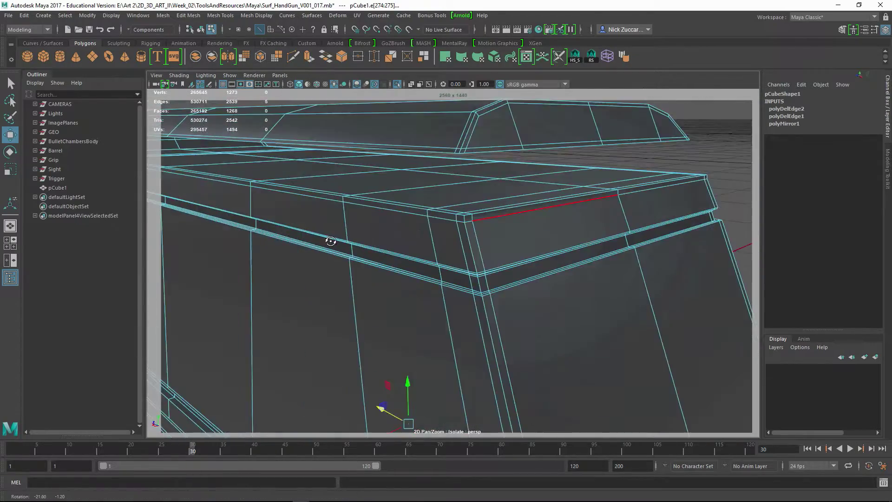
{"action": "mouse_move", "coordinate": [330, 239]}
{"action": "right_mouse_down", "text": "alt"}
{"action": "mouse_move", "coordinate": [522, 247]}
{"action": "mouse_move", "coordinate": [484, 251]}
{"action": "mouse_move", "coordinate": [606, 212]}
{"action": "right_mouse_up", "text": "alt"}
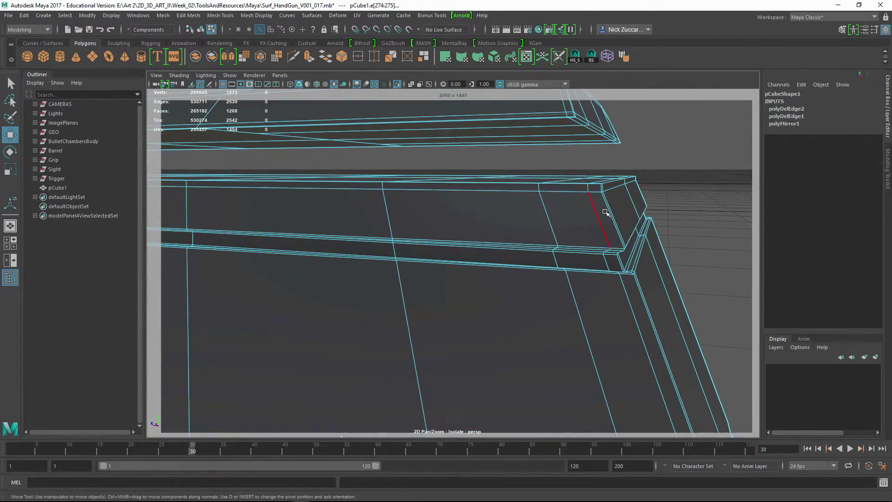
{"action": "double_click", "coordinate": [483, 191]}
{"action": "left_click_drag", "start_coordinate": [532, 179], "coordinate": [527, 179]}
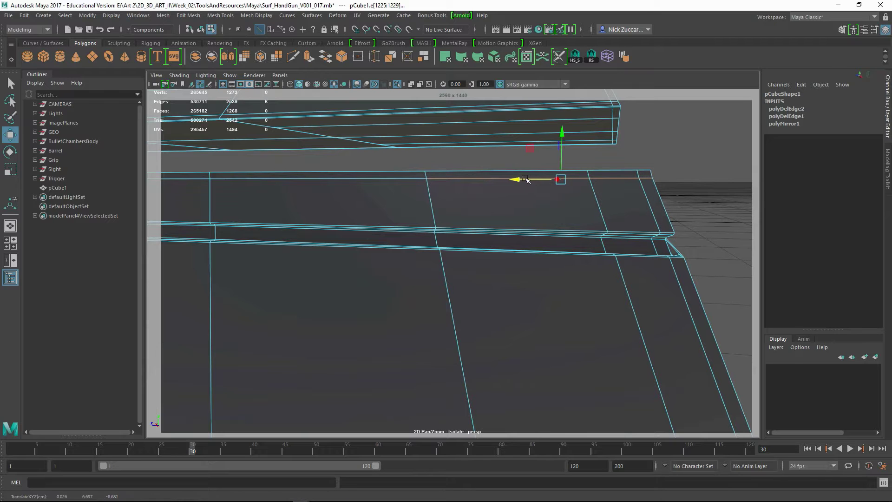
- Shift the vertical side edge loop sideways and select further loops along the side
{"action": "right_click_drag", "start_coordinate": [458, 163], "coordinate": [501, 222], "text": "alt"}
{"action": "double_click", "coordinate": [481, 269]}
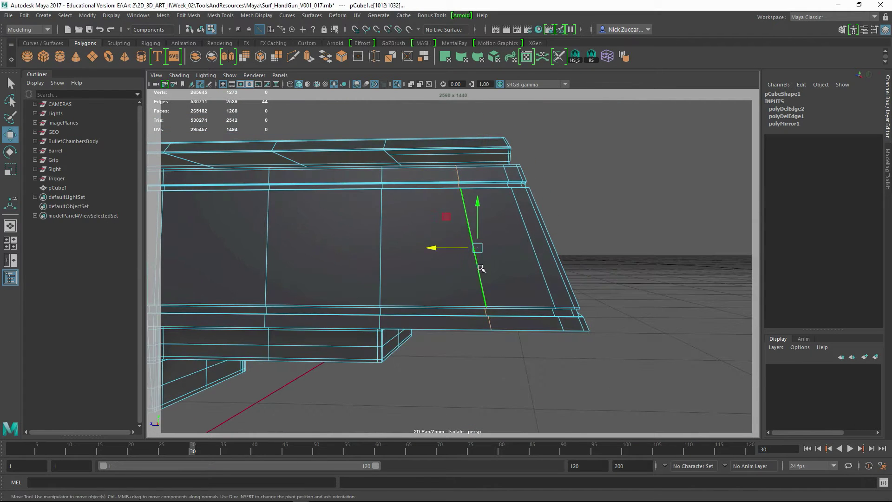
{"action": "right_click_drag", "start_coordinate": [517, 273], "coordinate": [465, 242], "text": "alt"}
{"action": "double_click", "coordinate": [558, 259]}
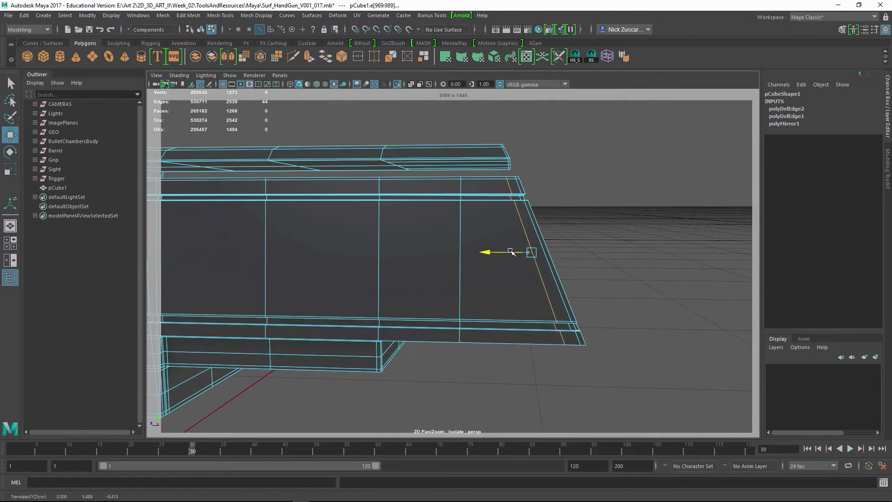
{"action": "left_click_drag", "start_coordinate": [534, 256], "coordinate": [516, 209], "text": "alt"}
{"action": "right_click_drag", "start_coordinate": [516, 209], "coordinate": [346, 200], "text": "alt"}
{"action": "double_click", "coordinate": [346, 200]}
{"action": "left_click_drag", "start_coordinate": [345, 200], "coordinate": [401, 248], "text": "alt"}
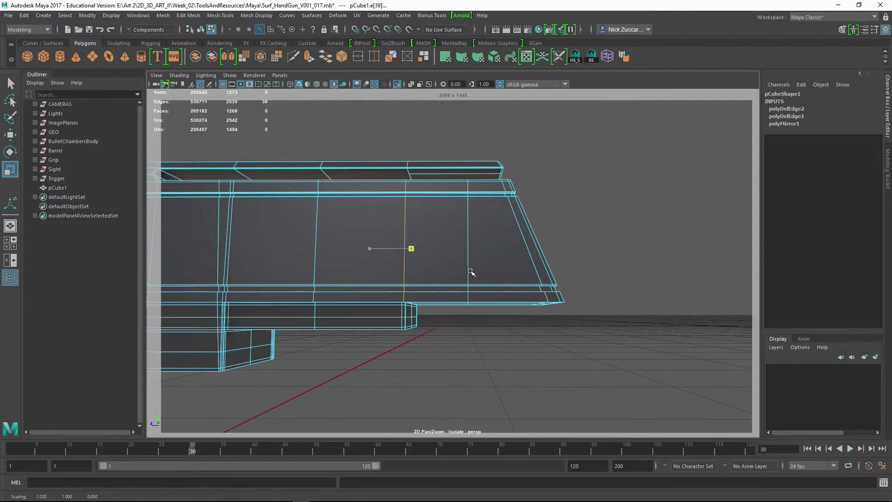
{"action": "left_click_drag", "start_coordinate": [471, 272], "coordinate": [522, 284], "text": "alt"}
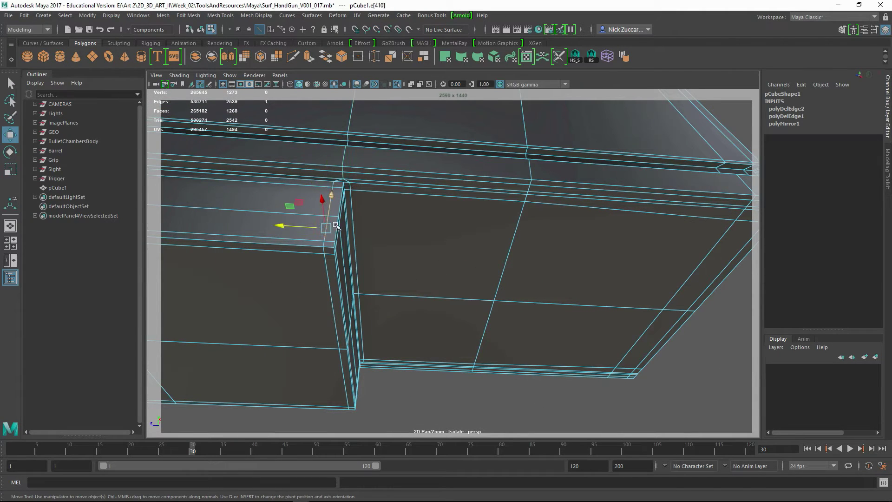
{"action": "left_click_drag", "start_coordinate": [308, 321], "coordinate": [294, 325], "text": "alt"}
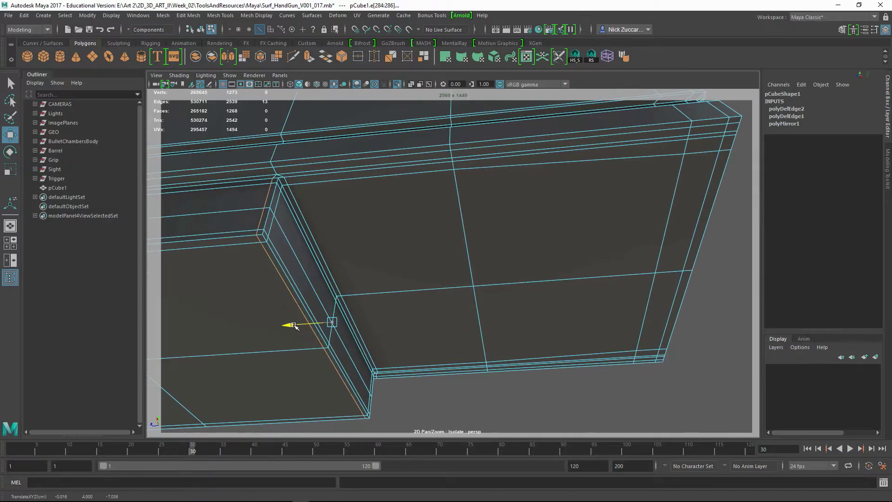
{"action": "key", "text": "F8"}
- Preview the cover smoothed and close in on the notch along its top edge
{"action": "left_click_drag", "start_coordinate": [508, 285], "coordinate": [460, 257], "text": "alt"}
{"action": "key", "text": "3"}
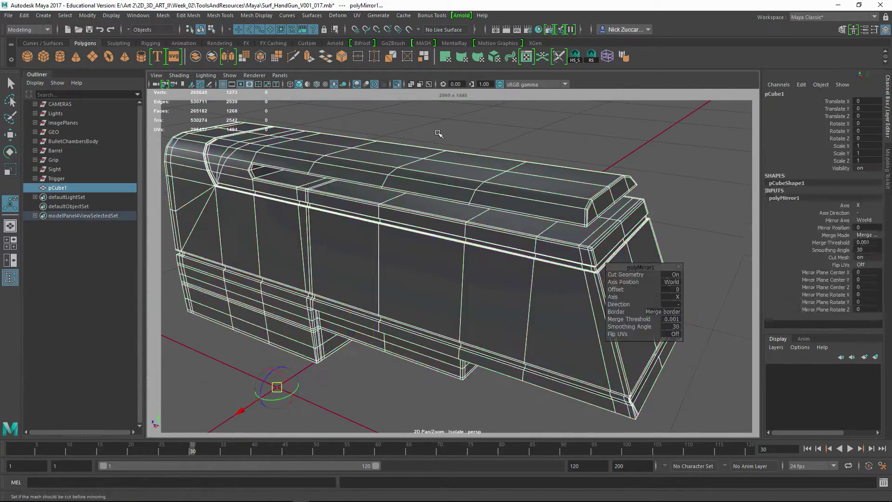
{"action": "scroll", "coordinate": [460, 257], "scroll_direction": "up", "scroll_amount": 5}
{"action": "middle_click_drag", "start_coordinate": [328, 250], "coordinate": [494, 233], "text": "alt"}
{"action": "scroll", "coordinate": [494, 233], "scroll_direction": "up", "scroll_amount": 3}
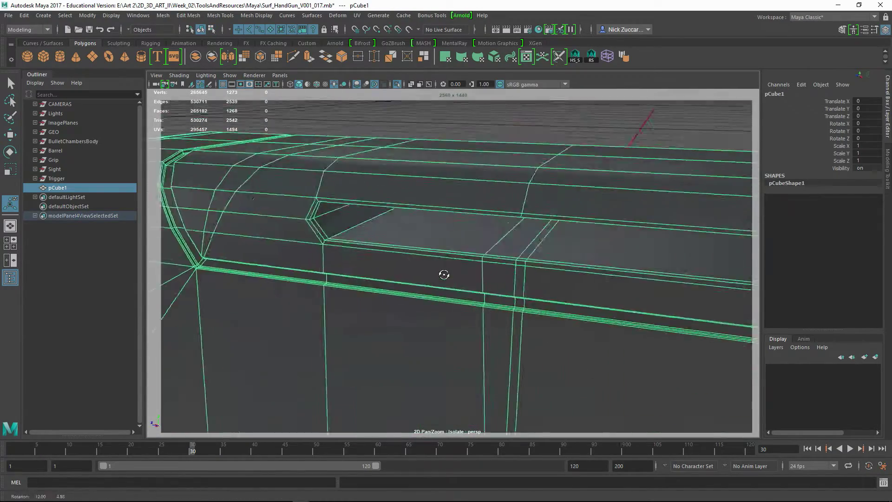
{"action": "middle_click_drag", "start_coordinate": [445, 277], "coordinate": [475, 178], "text": "alt"}
{"action": "left_click_drag", "start_coordinate": [475, 178], "coordinate": [464, 285], "text": "alt"}
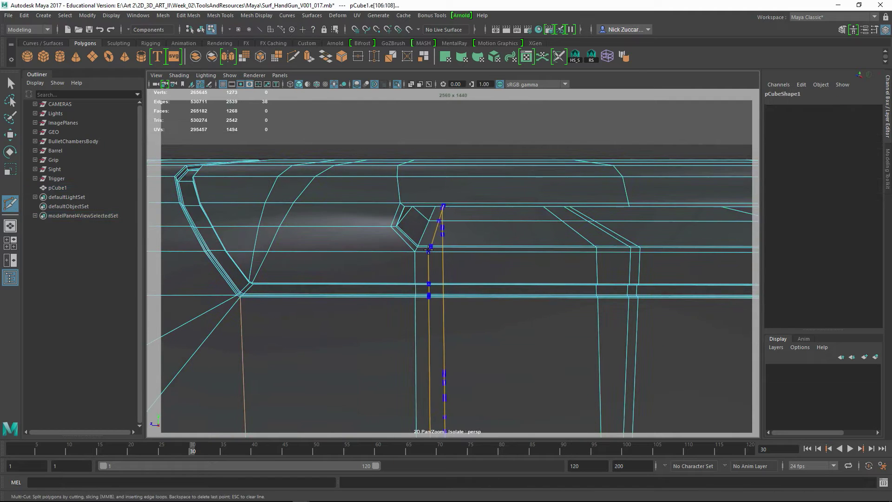
{"action": "key", "text": "q"}
{"action": "mouse_move", "coordinate": [407, 180]}
{"action": "left_mouse_down", "text": "alt"}
{"action": "mouse_move", "coordinate": [482, 263]}
{"action": "mouse_move", "coordinate": [478, 279]}
{"action": "mouse_move", "coordinate": [329, 243]}
{"action": "mouse_move", "coordinate": [432, 185]}
{"action": "left_mouse_up", "text": "alt"}
- Select the edge loop and short edges beside the notch for moving
{"action": "left_click", "coordinate": [433, 185]}
{"action": "key", "text": "w"}
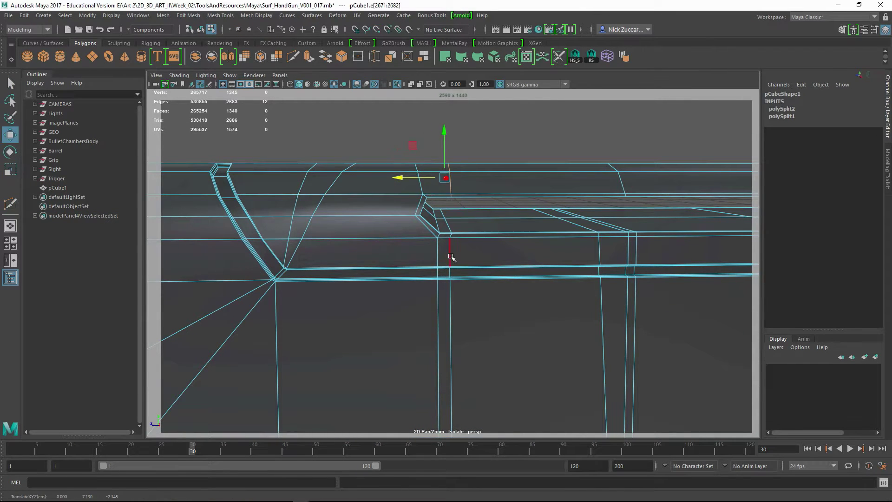
{"action": "double_click", "coordinate": [455, 405]}
{"action": "left_click", "coordinate": [454, 195]}
{"action": "mouse_move", "coordinate": [454, 195]}
{"action": "left_mouse_down", "text": "alt"}
{"action": "mouse_move", "coordinate": [373, 252]}
{"action": "mouse_move", "coordinate": [417, 298]}
{"action": "left_mouse_up", "text": "alt"}
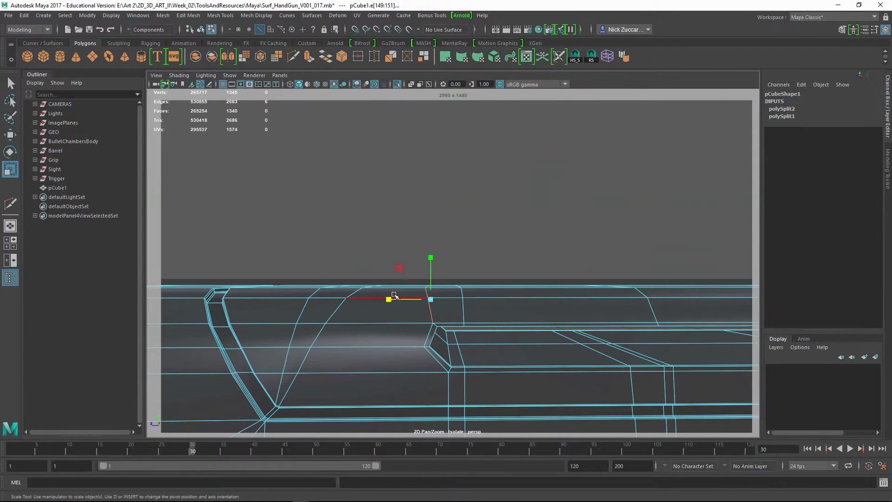
{"action": "mouse_move", "coordinate": [452, 377]}
{"action": "left_mouse_down", "text": "alt"}
{"action": "mouse_move", "coordinate": [405, 243]}
{"action": "mouse_move", "coordinate": [420, 265]}
{"action": "left_mouse_up", "text": "alt"}
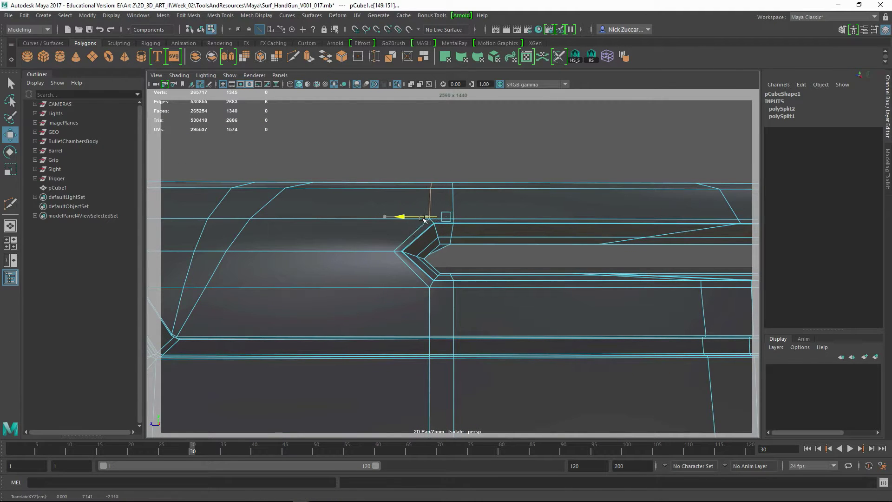
{"action": "mouse_move", "coordinate": [421, 219]}
{"action": "left_mouse_down", "text": "alt"}
{"action": "mouse_move", "coordinate": [470, 245]}
{"action": "mouse_move", "coordinate": [588, 253]}
{"action": "mouse_move", "coordinate": [442, 253]}
{"action": "mouse_move", "coordinate": [473, 262]}
{"action": "left_mouse_up", "text": "alt"}
{"action": "mouse_move", "coordinate": [416, 234]}
{"action": "left_mouse_down", "text": "alt"}
{"action": "mouse_move", "coordinate": [473, 244]}
{"action": "mouse_move", "coordinate": [484, 200]}
{"action": "mouse_move", "coordinate": [496, 325]}
{"action": "mouse_move", "coordinate": [459, 279]}
{"action": "mouse_move", "coordinate": [515, 295]}
{"action": "mouse_move", "coordinate": [454, 281]}
{"action": "mouse_move", "coordinate": [413, 243]}
{"action": "mouse_move", "coordinate": [408, 249]}
{"action": "mouse_move", "coordinate": [424, 189]}
{"action": "mouse_move", "coordinate": [442, 233]}
{"action": "mouse_move", "coordinate": [432, 295]}
{"action": "mouse_move", "coordinate": [448, 235]}
{"action": "mouse_move", "coordinate": [438, 269]}
{"action": "mouse_move", "coordinate": [607, 303]}
{"action": "mouse_move", "coordinate": [506, 268]}
{"action": "left_mouse_up", "text": "alt"}
- Select pCube1 and return to component editing with the Move tool
{"action": "key", "text": "F8"}
{"action": "left_click", "coordinate": [496, 325]}
{"action": "key", "text": "F8"}
{"action": "key", "text": "w"}
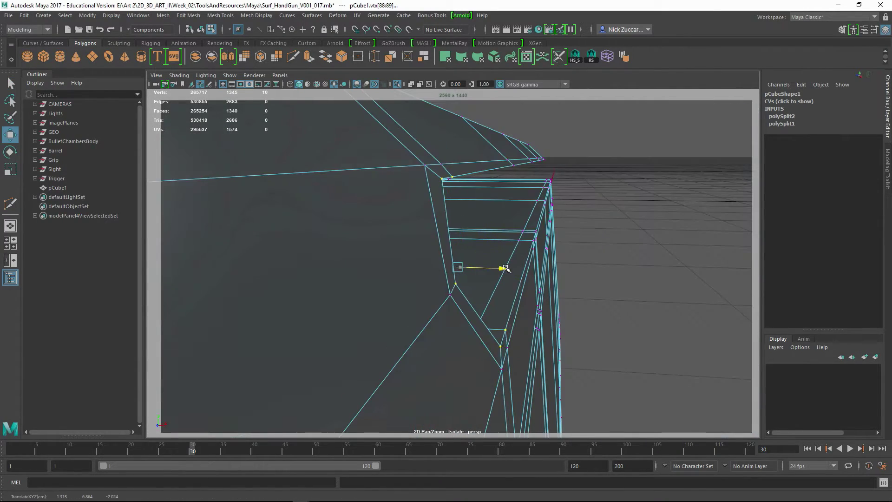
{"action": "mouse_move", "coordinate": [639, 236]}
{"action": "left_mouse_down", "text": "alt"}
{"action": "mouse_move", "coordinate": [489, 184]}
{"action": "mouse_move", "coordinate": [514, 193]}
{"action": "mouse_move", "coordinate": [494, 254]}
{"action": "left_mouse_up", "text": "alt"}
{"action": "left_click_drag", "start_coordinate": [376, 273], "coordinate": [550, 290], "text": "alt"}
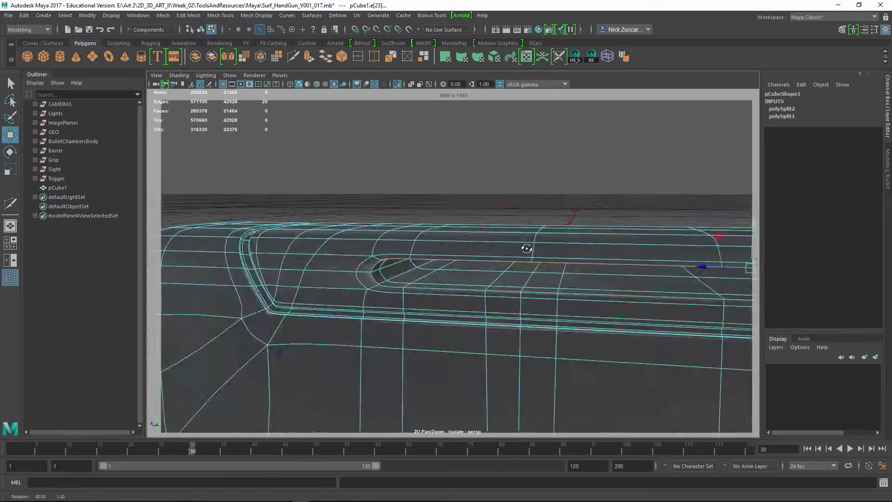
{"action": "left_click_drag", "start_coordinate": [527, 249], "coordinate": [526, 265], "text": "alt"}
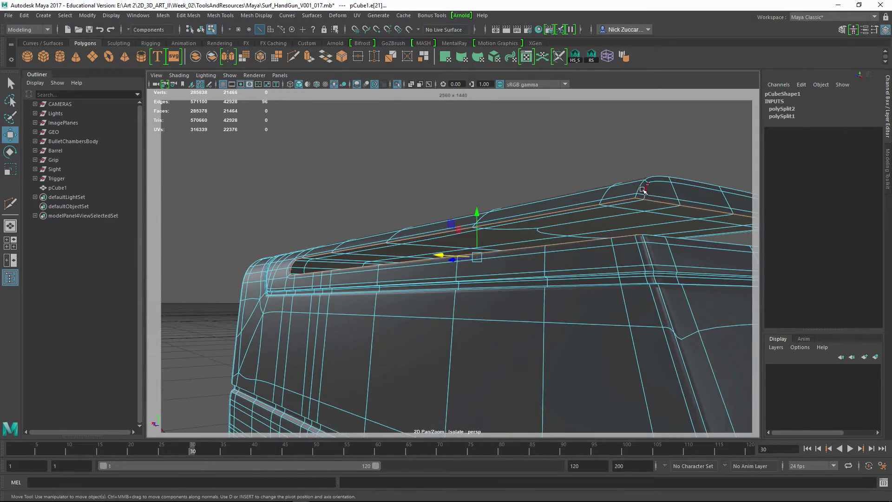
{"action": "left_click_drag", "start_coordinate": [644, 189], "coordinate": [463, 290], "text": "alt"}
- Refine the top-corner vertex selection and pick the edge loop along the cover's top
{"action": "key", "text": "F9"}
{"action": "mouse_move", "coordinate": [581, 313]}
{"action": "left_mouse_down", "text": "alt"}
{"action": "mouse_move", "coordinate": [591, 361]}
{"action": "mouse_move", "coordinate": [405, 251]}
{"action": "mouse_move", "coordinate": [432, 262]}
{"action": "left_mouse_up", "text": "alt"}
{"action": "left_click", "coordinate": [405, 250], "text": "ctrl"}
{"action": "left_click_drag", "start_coordinate": [265, 232], "coordinate": [542, 279], "text": "alt"}
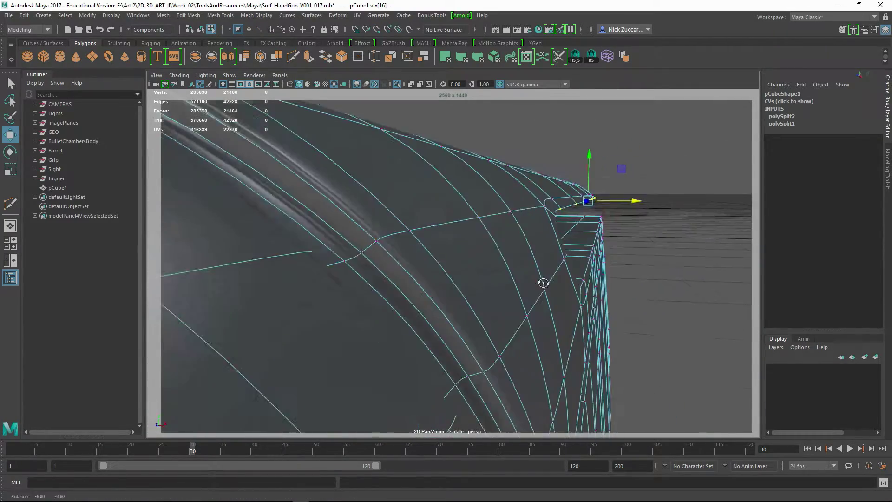
{"action": "mouse_move", "coordinate": [624, 192]}
{"action": "left_mouse_down", "text": "alt"}
{"action": "mouse_move", "coordinate": [682, 204]}
{"action": "mouse_move", "coordinate": [492, 215]}
{"action": "mouse_move", "coordinate": [408, 275]}
{"action": "mouse_move", "coordinate": [509, 361]}
{"action": "mouse_move", "coordinate": [444, 269]}
{"action": "mouse_move", "coordinate": [368, 216]}
{"action": "mouse_move", "coordinate": [292, 199]}
{"action": "mouse_move", "coordinate": [488, 265]}
{"action": "mouse_move", "coordinate": [388, 245]}
{"action": "left_mouse_up", "text": "alt"}
{"action": "key", "text": "F10"}
{"action": "double_click", "coordinate": [443, 269]}
- Mirror pCube1 across X and select the seam edge loop for moving
{"action": "key", "text": "F8"}
{"action": "right_click_drag", "start_coordinate": [389, 245], "coordinate": [424, 214], "text": "shift"}
{"action": "mouse_move", "coordinate": [425, 214]}
{"action": "left_mouse_down", "text": "alt"}
{"action": "mouse_move", "coordinate": [462, 240]}
{"action": "mouse_move", "coordinate": [358, 245]}
{"action": "mouse_move", "coordinate": [350, 214]}
{"action": "left_mouse_up", "text": "alt"}
{"action": "key", "text": "F10"}
{"action": "double_click", "coordinate": [379, 244]}
{"action": "key", "text": "w"}
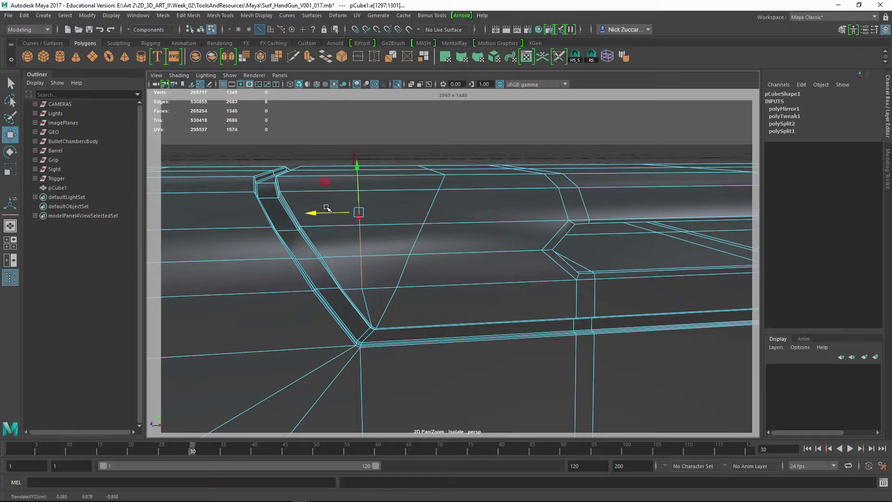
- Check a top-face edge in smooth preview, undo the trial edit, and return to cage view
{"action": "mouse_move", "coordinate": [382, 223]}
{"action": "left_mouse_down", "text": "alt"}
{"action": "mouse_move", "coordinate": [408, 253]}
{"action": "mouse_move", "coordinate": [435, 196]}
{"action": "left_mouse_up", "text": "alt"}
{"action": "left_click", "coordinate": [436, 197]}
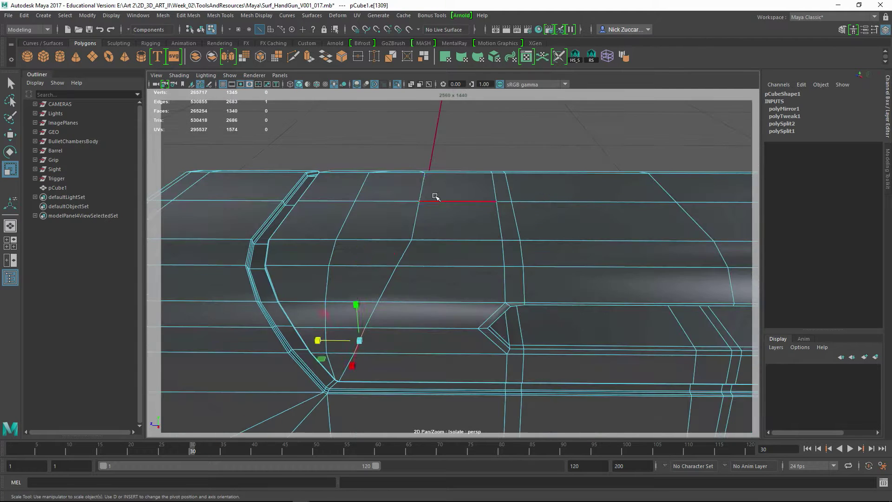
{"action": "key", "text": "w"}
{"action": "key", "text": "3"}
{"action": "mouse_move", "coordinate": [442, 262]}
{"action": "left_mouse_down", "text": "alt"}
{"action": "mouse_move", "coordinate": [478, 243]}
{"action": "mouse_move", "coordinate": [352, 220]}
{"action": "left_mouse_up", "text": "alt"}
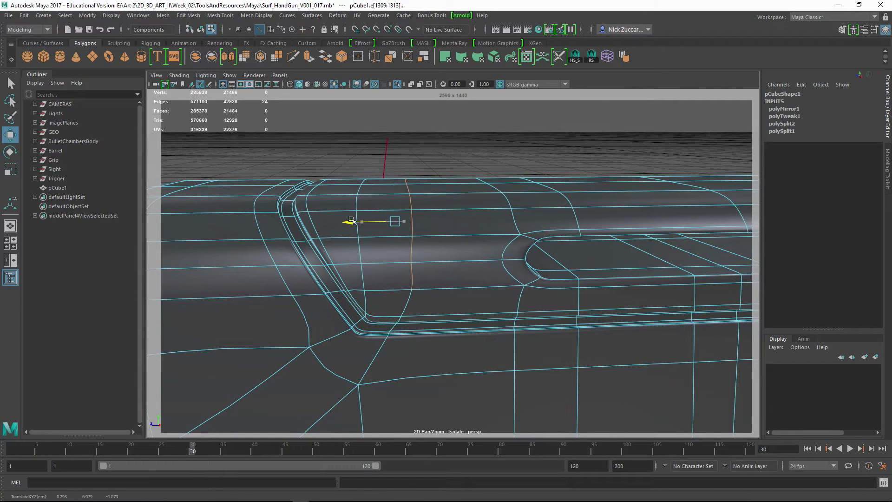
{"action": "key", "text": "ctrl+z"}
{"action": "key", "text": "ctrl+z"}
{"action": "key", "text": "ctrl+z"}
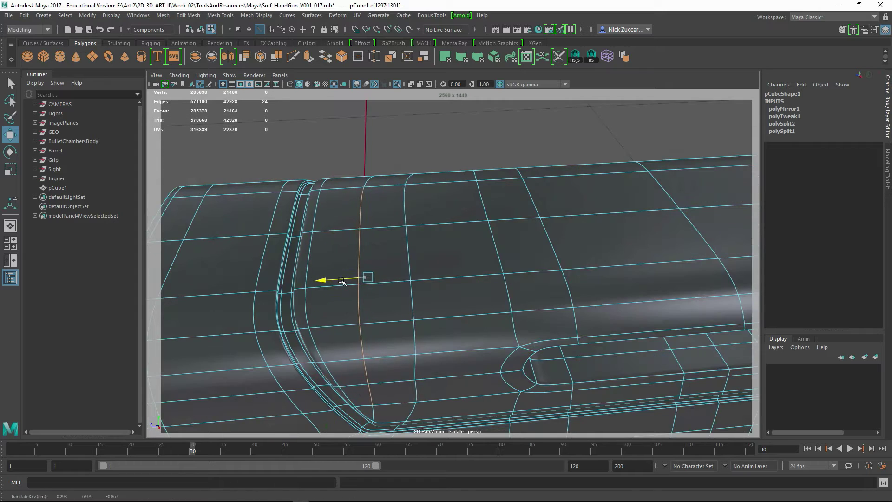
{"action": "mouse_move", "coordinate": [341, 281]}
{"action": "left_mouse_down", "text": "alt"}
{"action": "mouse_move", "coordinate": [344, 211]}
{"action": "mouse_move", "coordinate": [452, 275]}
{"action": "mouse_move", "coordinate": [436, 273]}
{"action": "left_mouse_up", "text": "alt"}
{"action": "key", "text": "1"}
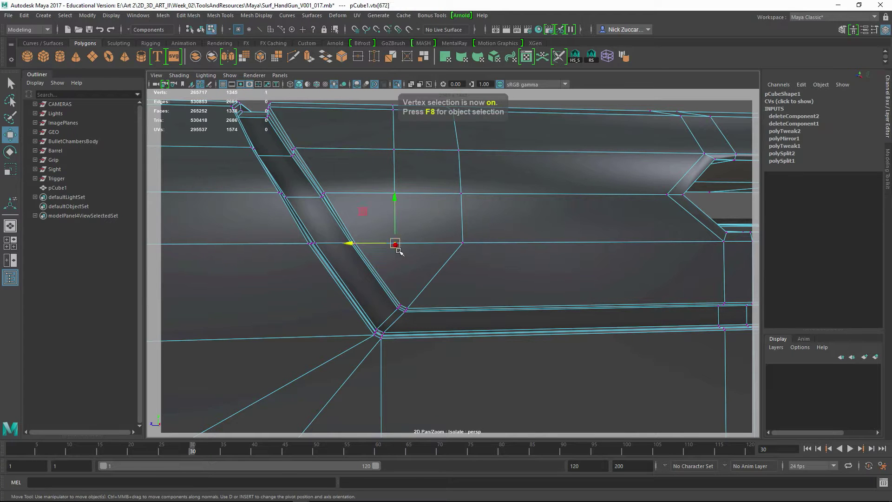
- Clear the selection and re-inspect the smoothed cover side before turning smoothing off
{"action": "left_click", "coordinate": [398, 251]}
{"action": "key", "text": "3"}
{"action": "mouse_move", "coordinate": [398, 251]}
{"action": "left_mouse_down", "text": "alt"}
{"action": "mouse_move", "coordinate": [469, 293]}
{"action": "mouse_move", "coordinate": [478, 283]}
{"action": "mouse_move", "coordinate": [352, 349]}
{"action": "mouse_move", "coordinate": [355, 314]}
{"action": "left_mouse_up", "text": "alt"}
{"action": "mouse_move", "coordinate": [325, 272]}
{"action": "left_mouse_down", "text": "alt"}
{"action": "mouse_move", "coordinate": [423, 279]}
{"action": "mouse_move", "coordinate": [391, 303]}
{"action": "mouse_move", "coordinate": [410, 295]}
{"action": "mouse_move", "coordinate": [406, 284]}
{"action": "mouse_move", "coordinate": [292, 276]}
{"action": "mouse_move", "coordinate": [377, 251]}
{"action": "mouse_move", "coordinate": [386, 270]}
{"action": "mouse_move", "coordinate": [446, 270]}
{"action": "mouse_move", "coordinate": [488, 257]}
{"action": "mouse_move", "coordinate": [454, 281]}
{"action": "left_mouse_up", "text": "alt"}
{"action": "key", "text": "F8"}
{"action": "key", "text": "1"}
- Show polyMirror1's in-view settings on pCube1 and inspect the mirror seam
{"action": "scroll", "coordinate": [489, 257], "scroll_direction": "down", "scroll_amount": 3}
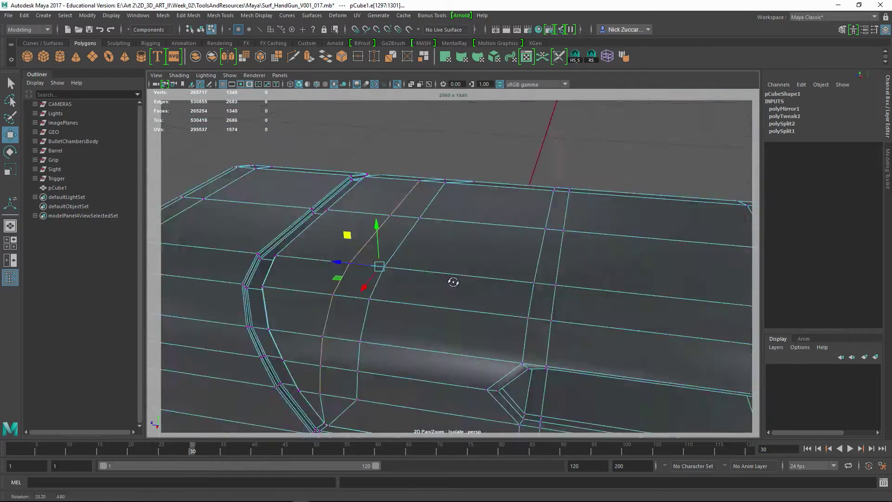
{"action": "key", "text": "F8"}
{"action": "key", "text": "t"}
{"action": "mouse_move", "coordinate": [349, 144]}
{"action": "left_mouse_down", "text": "alt"}
{"action": "mouse_move", "coordinate": [494, 207]}
{"action": "mouse_move", "coordinate": [479, 169]}
{"action": "mouse_move", "coordinate": [515, 222]}
{"action": "mouse_move", "coordinate": [404, 247]}
{"action": "mouse_move", "coordinate": [405, 237]}
{"action": "mouse_move", "coordinate": [434, 241]}
{"action": "mouse_move", "coordinate": [395, 203]}
{"action": "mouse_move", "coordinate": [406, 233]}
{"action": "mouse_move", "coordinate": [398, 257]}
{"action": "mouse_move", "coordinate": [482, 249]}
{"action": "mouse_move", "coordinate": [459, 325]}
{"action": "mouse_move", "coordinate": [478, 255]}
{"action": "mouse_move", "coordinate": [464, 241]}
{"action": "left_mouse_up", "text": "alt"}
{"action": "scroll", "coordinate": [398, 257], "scroll_direction": "up", "scroll_amount": 3}
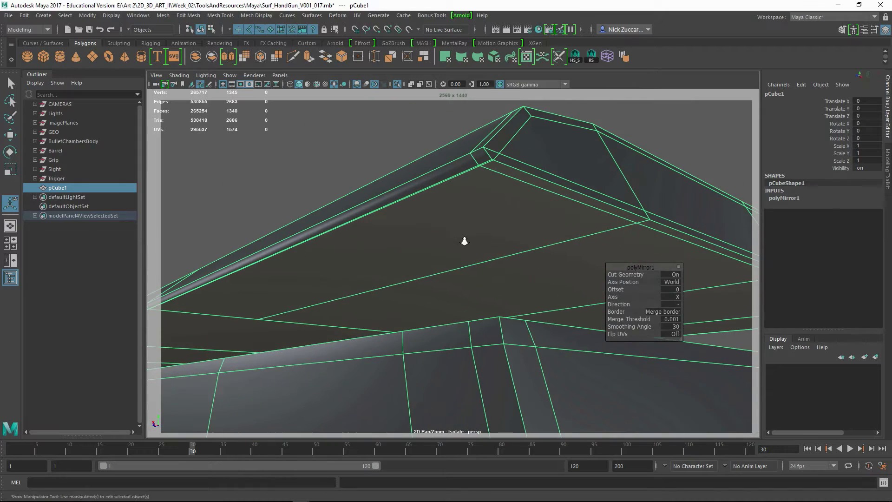
- Move the top-corner edge and adjust a front corner vertex
{"action": "key", "text": "F10"}
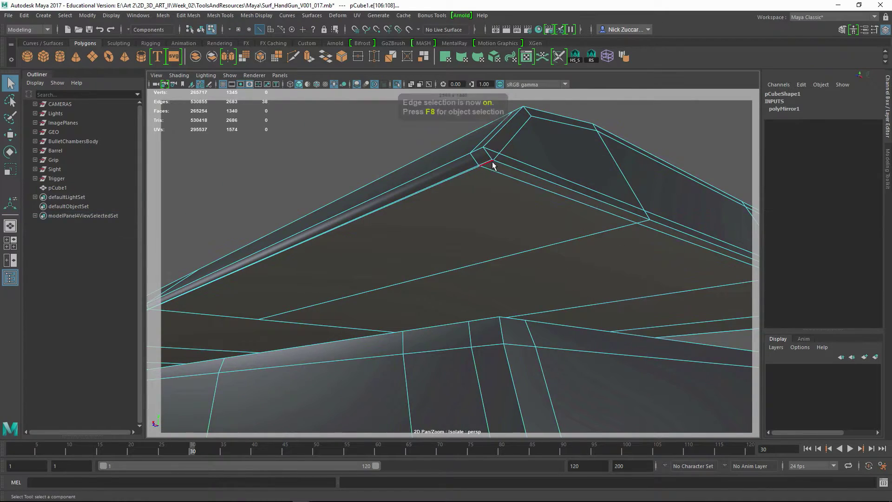
{"action": "left_click", "coordinate": [493, 165]}
{"action": "mouse_move", "coordinate": [493, 165]}
{"action": "left_mouse_down", "text": "alt"}
{"action": "mouse_move", "coordinate": [442, 161]}
{"action": "mouse_move", "coordinate": [565, 217]}
{"action": "mouse_move", "coordinate": [299, 282]}
{"action": "left_mouse_up", "text": "alt"}
{"action": "key", "text": "w"}
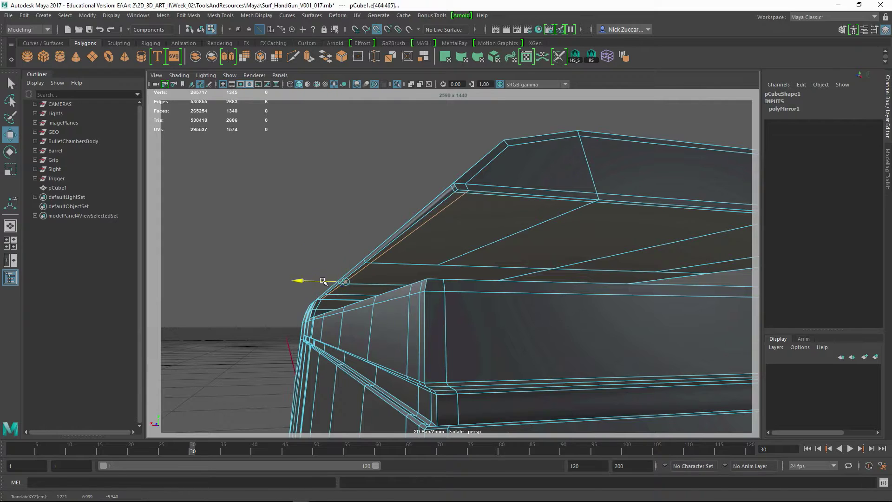
{"action": "mouse_move", "coordinate": [494, 204]}
{"action": "left_mouse_down", "text": "alt"}
{"action": "mouse_move", "coordinate": [518, 194]}
{"action": "mouse_move", "coordinate": [494, 259]}
{"action": "mouse_move", "coordinate": [518, 258]}
{"action": "mouse_move", "coordinate": [442, 235]}
{"action": "mouse_move", "coordinate": [404, 242]}
{"action": "mouse_move", "coordinate": [479, 273]}
{"action": "mouse_move", "coordinate": [408, 247]}
{"action": "mouse_move", "coordinate": [526, 267]}
{"action": "mouse_move", "coordinate": [398, 233]}
{"action": "mouse_move", "coordinate": [642, 253]}
{"action": "mouse_move", "coordinate": [441, 179]}
{"action": "mouse_move", "coordinate": [498, 293]}
{"action": "mouse_move", "coordinate": [468, 311]}
{"action": "mouse_move", "coordinate": [373, 229]}
{"action": "mouse_move", "coordinate": [496, 301]}
{"action": "mouse_move", "coordinate": [521, 284]}
{"action": "left_mouse_up", "text": "alt"}
{"action": "key", "text": "F9"}
{"action": "left_click", "coordinate": [443, 228]}
- Slide the side-face edge loop and select the diagonal edge crossing the side face
{"action": "key", "text": "F8"}
{"action": "left_click", "coordinate": [495, 300]}
{"action": "scroll", "coordinate": [637, 293], "scroll_direction": "up", "scroll_amount": 5}
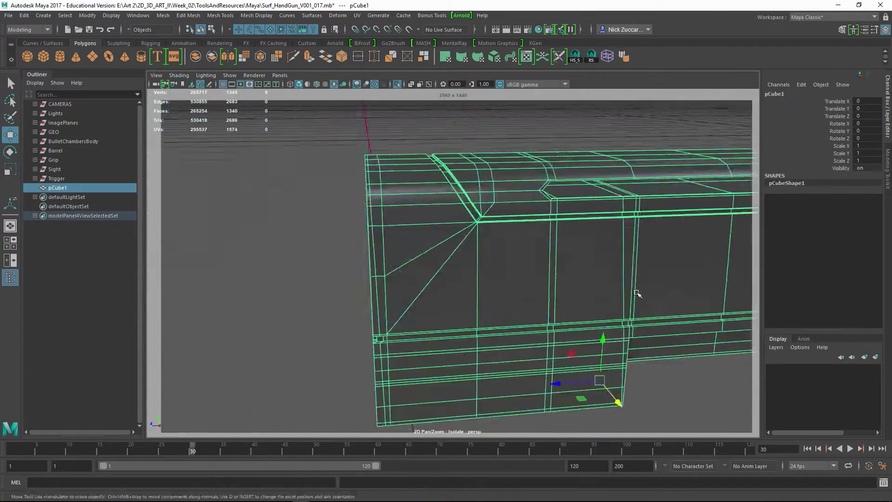
{"action": "left_click_drag", "start_coordinate": [637, 294], "coordinate": [444, 281], "text": "alt"}
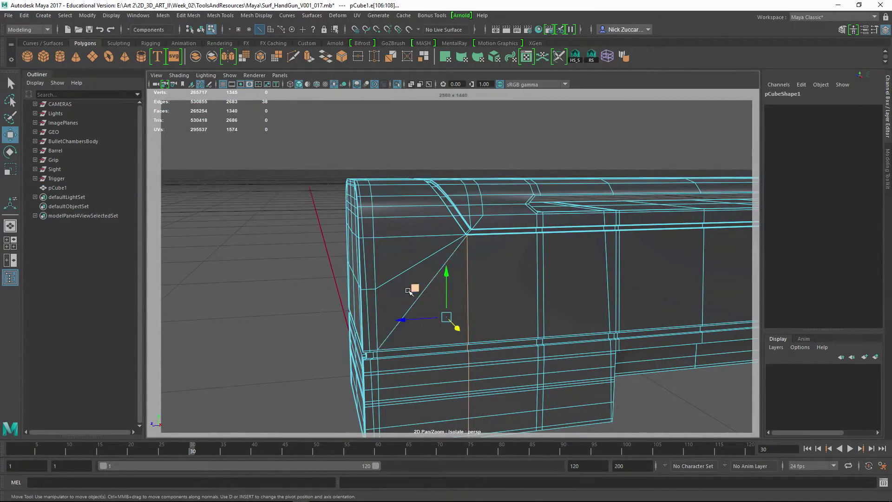
{"action": "double_click", "coordinate": [374, 290]}
{"action": "mouse_move", "coordinate": [375, 290]}
{"action": "left_mouse_down", "text": "alt"}
{"action": "mouse_move", "coordinate": [434, 265]}
{"action": "mouse_move", "coordinate": [365, 243]}
{"action": "mouse_move", "coordinate": [422, 299]}
{"action": "mouse_move", "coordinate": [460, 249]}
{"action": "mouse_move", "coordinate": [344, 278]}
{"action": "left_mouse_up", "text": "alt"}
{"action": "key", "text": "r"}
{"action": "right_click", "coordinate": [344, 278], "text": "ctrl"}
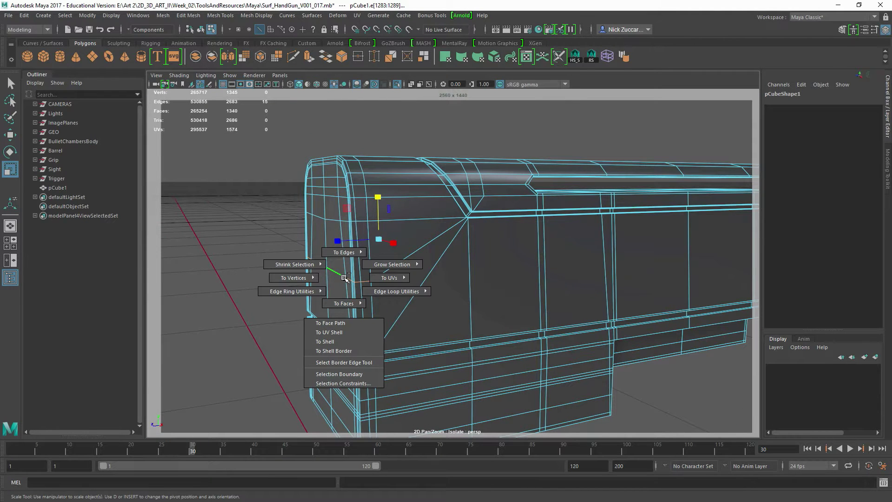
{"action": "left_click", "coordinate": [362, 352]}
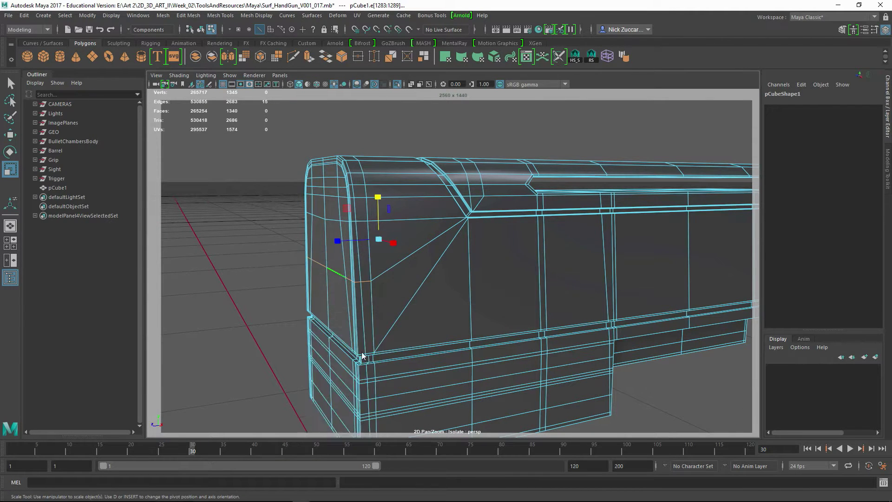
{"action": "left_click", "coordinate": [402, 303]}
- Delete the diagonal edge and cut a vertical edge loop across the side face
{"action": "key", "text": "Delete"}
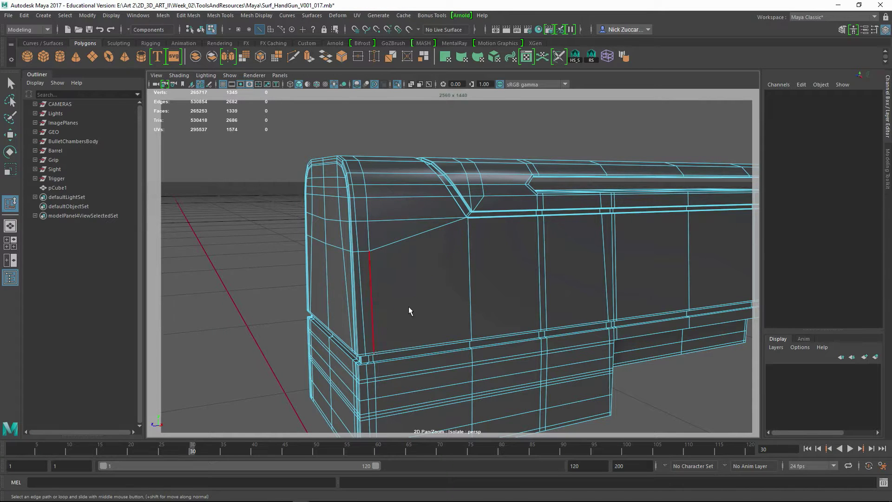
{"action": "left_click_drag", "start_coordinate": [408, 306], "coordinate": [392, 295], "text": "alt"}
{"action": "key", "text": "F8"}
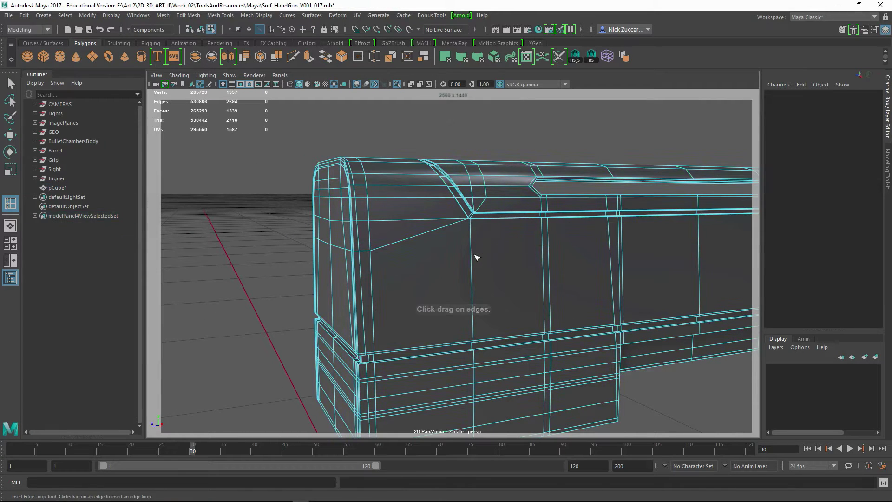
{"action": "key", "text": "F8"}
{"action": "right_click_drag", "start_coordinate": [475, 259], "coordinate": [473, 262], "text": "shift"}
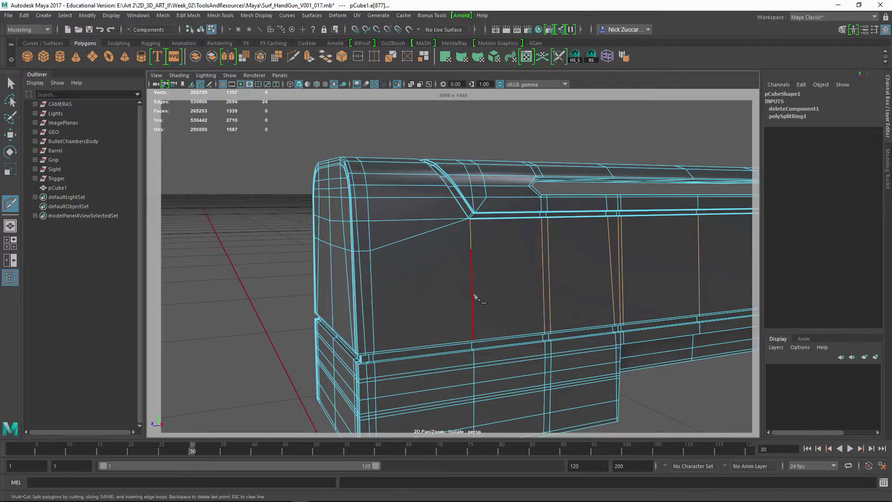
{"action": "right_click_drag", "start_coordinate": [367, 258], "coordinate": [354, 265]}
{"action": "right_click_drag", "start_coordinate": [433, 254], "coordinate": [456, 237]}
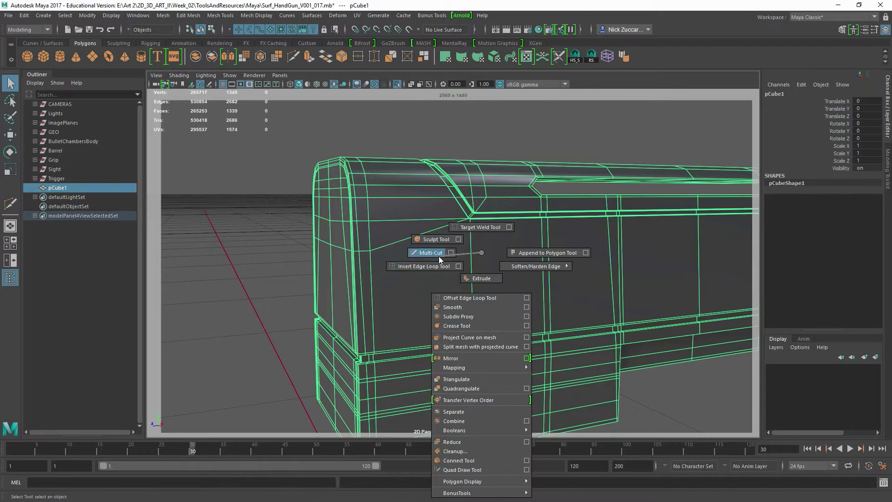
- Inspect the new cut from rear and side, returning to edge mode in one perspective view
{"action": "left_click_drag", "start_coordinate": [373, 294], "coordinate": [361, 284], "text": "alt"}
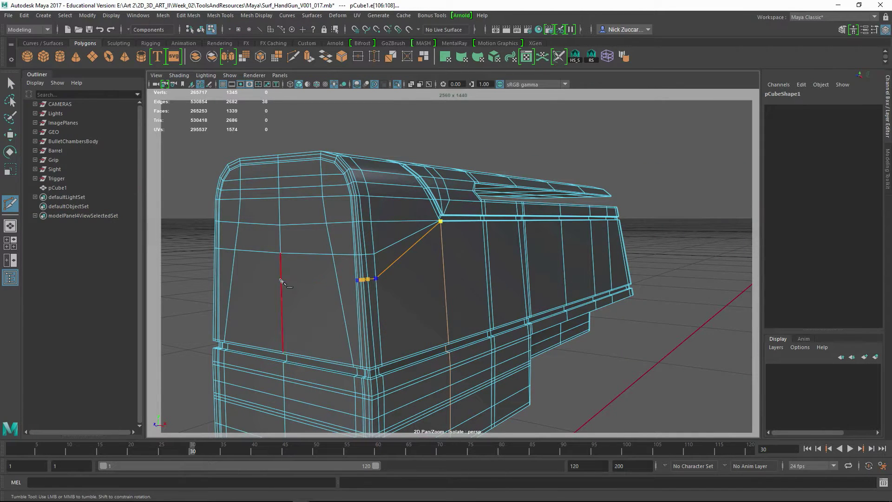
{"action": "mouse_move", "coordinate": [352, 321]}
{"action": "left_mouse_down", "text": "alt"}
{"action": "mouse_move", "coordinate": [325, 261]}
{"action": "mouse_move", "coordinate": [475, 234]}
{"action": "mouse_move", "coordinate": [400, 216]}
{"action": "mouse_move", "coordinate": [458, 213]}
{"action": "left_mouse_up", "text": "alt"}
{"action": "key", "text": "F8"}
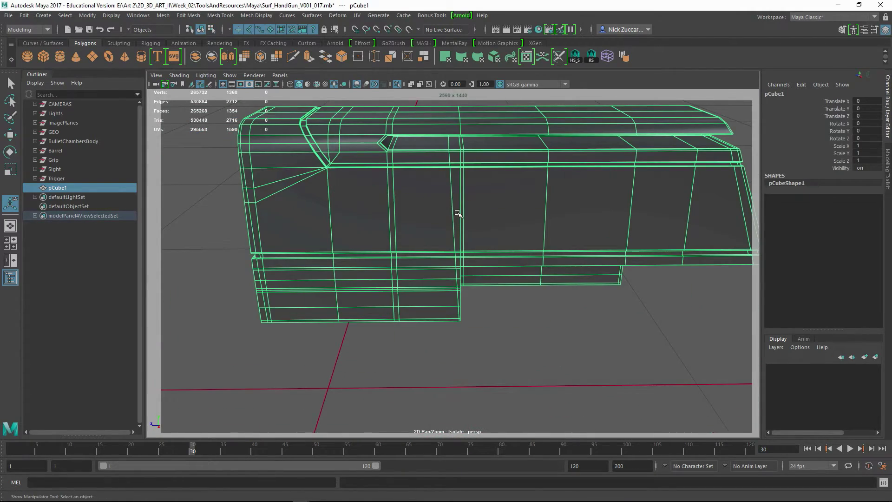
{"action": "key", "text": "y"}
{"action": "key", "text": "q"}
{"action": "key", "text": "F10"}
{"action": "left_click_drag", "start_coordinate": [295, 221], "coordinate": [368, 205], "text": "alt"}
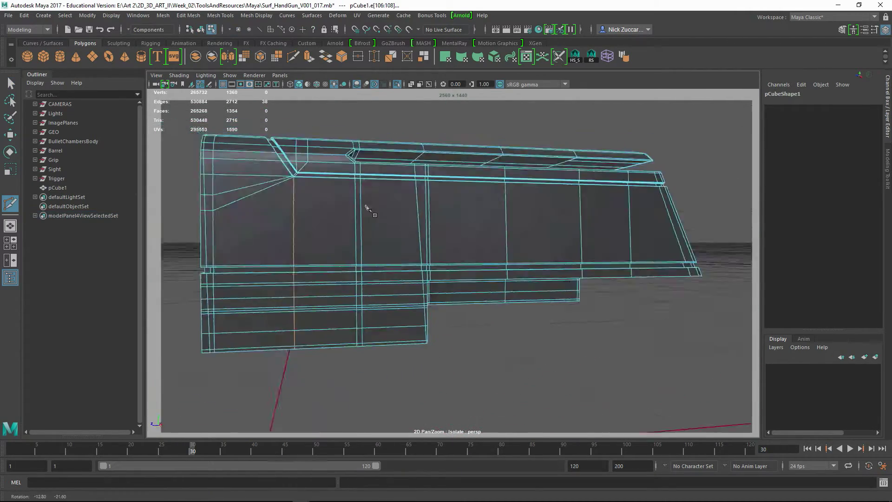
{"action": "key", "text": "space"}
{"action": "key", "text": "space"}
{"action": "key", "text": "space"}
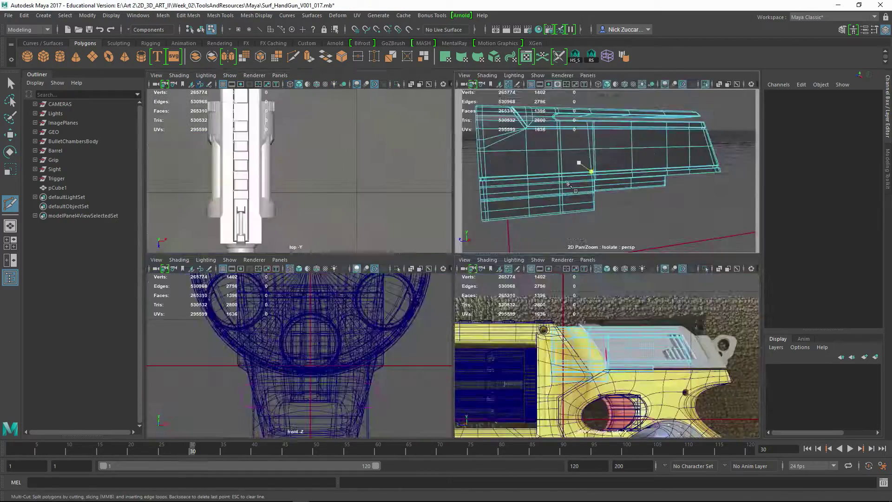
{"action": "key", "text": "space"}
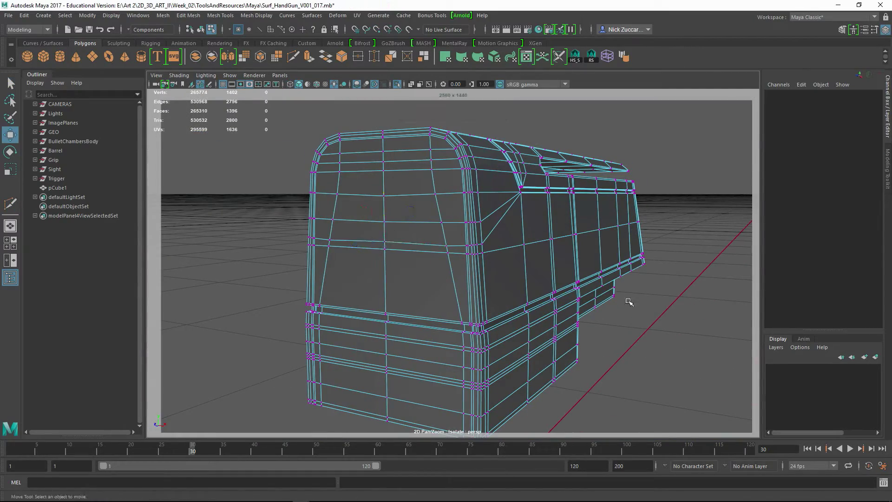
- Orbit and zoom in close on the cover's side faces
{"action": "left_click_drag", "start_coordinate": [629, 302], "coordinate": [552, 279], "text": "alt"}
{"action": "key", "text": "F8"}
{"action": "middle_click_drag", "start_coordinate": [476, 269], "coordinate": [368, 254], "text": "alt"}
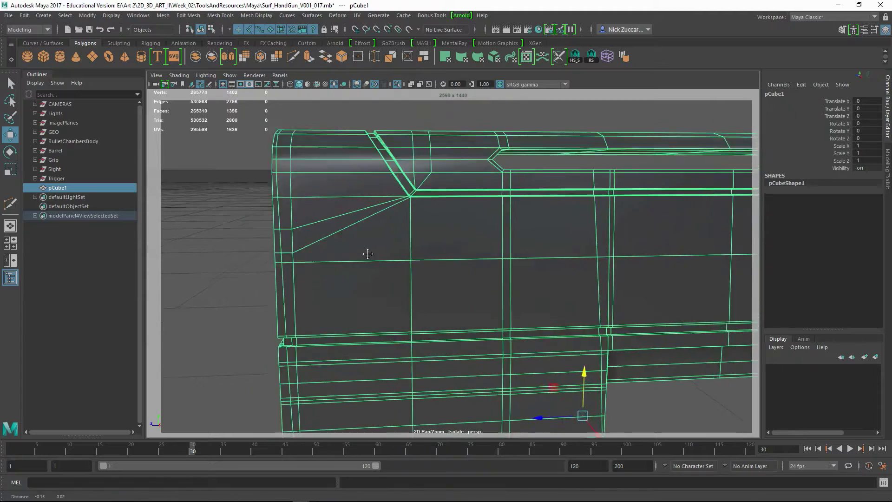
{"action": "mouse_move", "coordinate": [368, 254]}
{"action": "right_mouse_down", "text": "alt"}
{"action": "mouse_move", "coordinate": [454, 282]}
{"action": "mouse_move", "coordinate": [502, 275]}
{"action": "mouse_move", "coordinate": [478, 302]}
{"action": "mouse_move", "coordinate": [468, 288]}
{"action": "right_mouse_up", "text": "alt"}
{"action": "mouse_move", "coordinate": [479, 281]}
{"action": "left_mouse_down", "text": "alt"}
{"action": "mouse_move", "coordinate": [494, 261]}
{"action": "mouse_move", "coordinate": [619, 359]}
{"action": "mouse_move", "coordinate": [646, 357]}
{"action": "mouse_move", "coordinate": [398, 291]}
{"action": "mouse_move", "coordinate": [578, 365]}
{"action": "left_mouse_up", "text": "alt"}
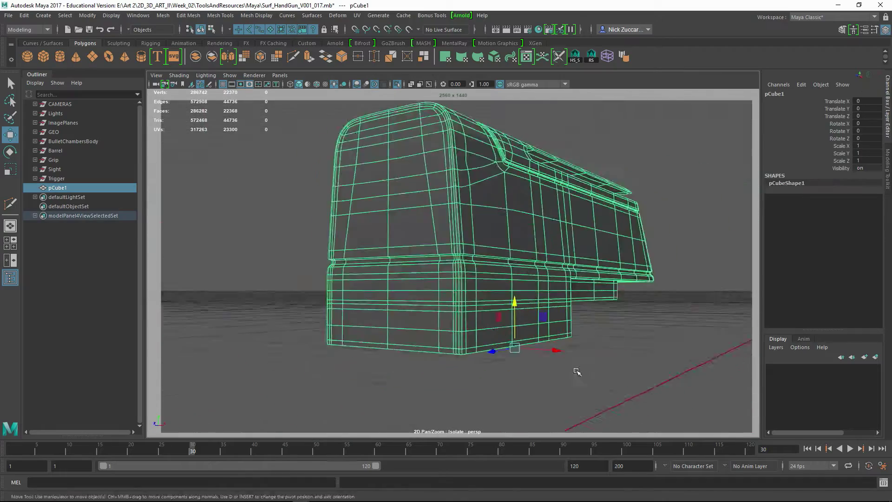
{"action": "right_click_drag", "start_coordinate": [577, 364], "coordinate": [568, 339], "text": "alt"}
{"action": "left_click_drag", "start_coordinate": [568, 339], "coordinate": [462, 252], "text": "alt"}
{"action": "mouse_move", "coordinate": [462, 253]}
{"action": "right_mouse_down", "text": "alt"}
{"action": "mouse_move", "coordinate": [498, 344]}
{"action": "mouse_move", "coordinate": [343, 279]}
{"action": "mouse_move", "coordinate": [384, 281]}
{"action": "mouse_move", "coordinate": [269, 261]}
{"action": "right_mouse_up", "text": "alt"}
{"action": "right_click_drag", "start_coordinate": [487, 278], "coordinate": [505, 304], "text": "alt"}
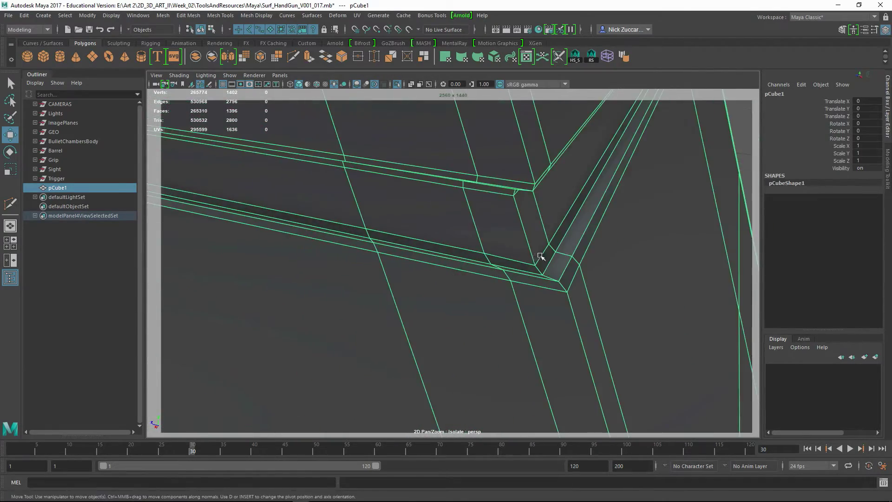
- Line up the view on the converging and diagonal edges at the beveled corner
{"action": "left_click_drag", "start_coordinate": [539, 257], "coordinate": [458, 249], "text": "alt"}
{"action": "middle_click_drag", "start_coordinate": [458, 249], "coordinate": [496, 243], "text": "alt"}
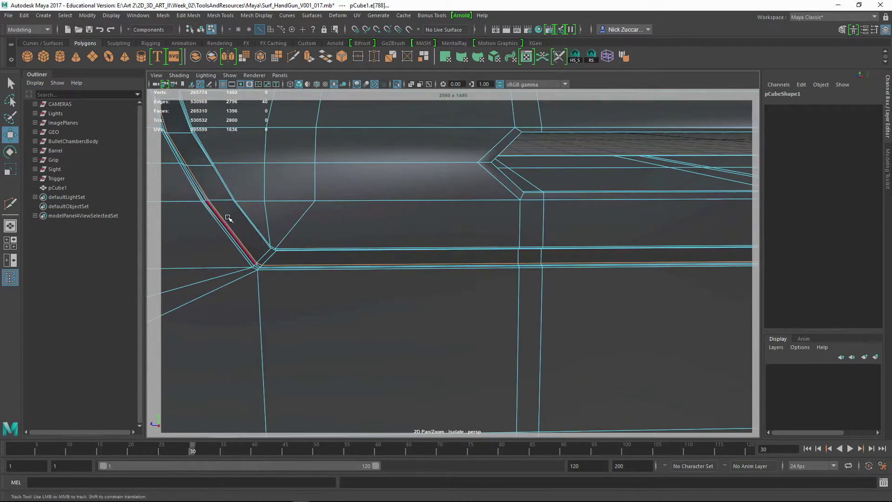
{"action": "left_click_drag", "start_coordinate": [387, 189], "coordinate": [288, 184], "text": "alt"}
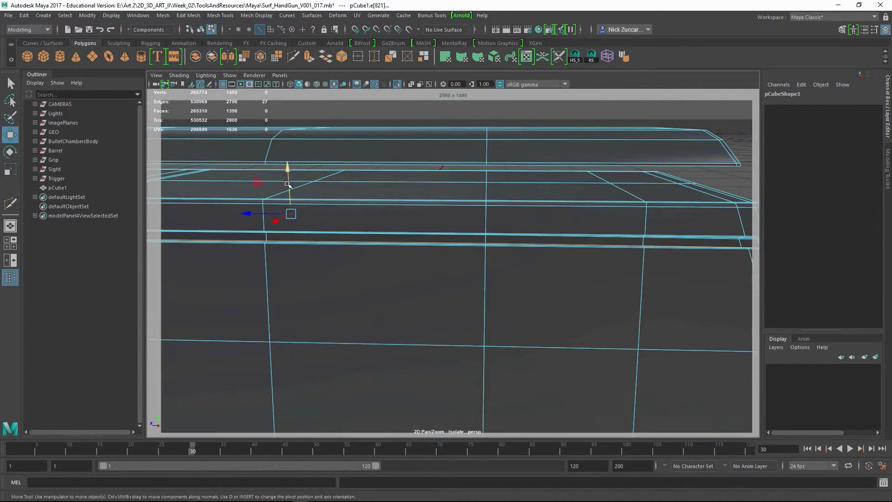
{"action": "right_click_drag", "start_coordinate": [298, 225], "coordinate": [442, 266], "text": "alt"}
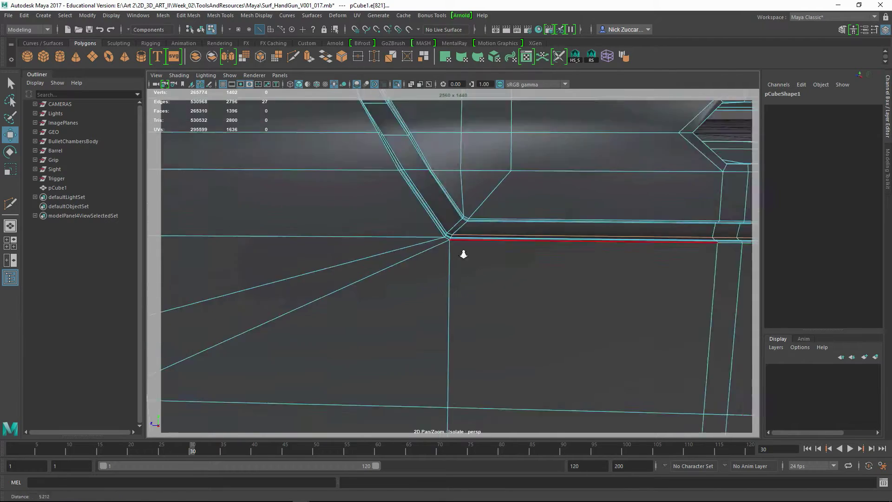
{"action": "left_click_drag", "start_coordinate": [433, 216], "coordinate": [482, 277], "text": "alt"}
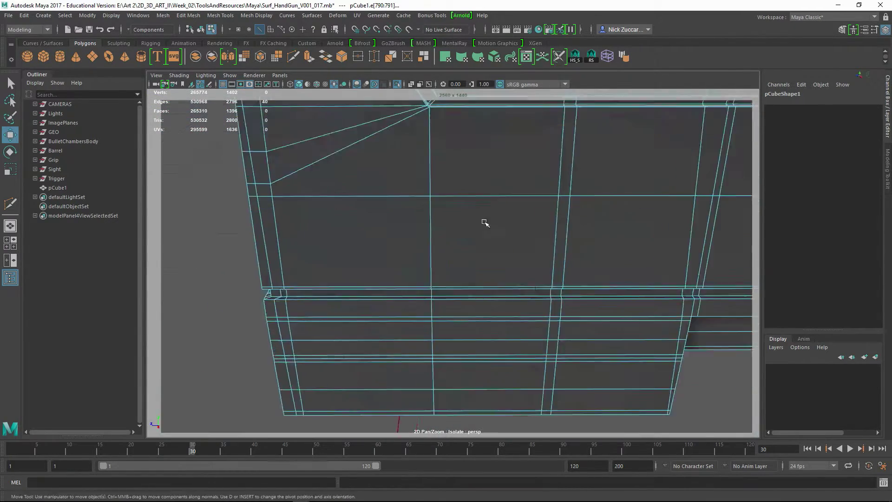
{"action": "middle_click_drag", "start_coordinate": [484, 223], "coordinate": [415, 204], "text": "alt"}
{"action": "scroll", "coordinate": [469, 222], "scroll_direction": "up", "scroll_amount": 2}
{"action": "left_click_drag", "start_coordinate": [471, 238], "coordinate": [505, 237], "text": "alt"}
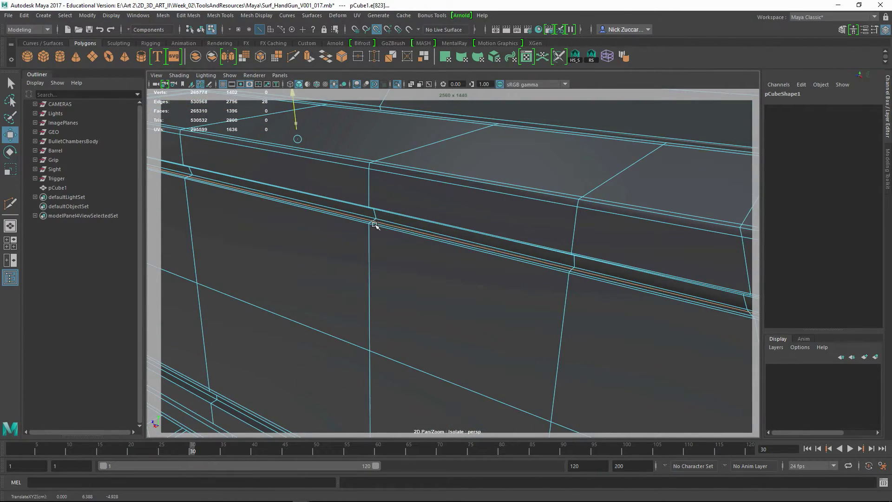
{"action": "mouse_move", "coordinate": [508, 309]}
{"action": "left_mouse_down", "text": "alt"}
{"action": "mouse_move", "coordinate": [489, 261]}
{"action": "mouse_move", "coordinate": [370, 104]}
{"action": "left_mouse_up", "text": "alt"}
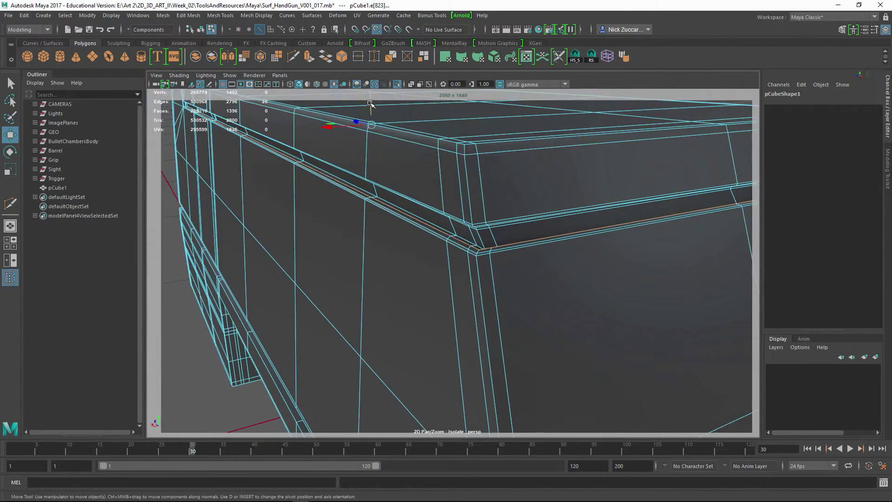
{"action": "left_click_drag", "start_coordinate": [478, 254], "coordinate": [493, 254], "text": "alt"}
{"action": "left_click_drag", "start_coordinate": [442, 237], "coordinate": [482, 253], "text": "alt"}
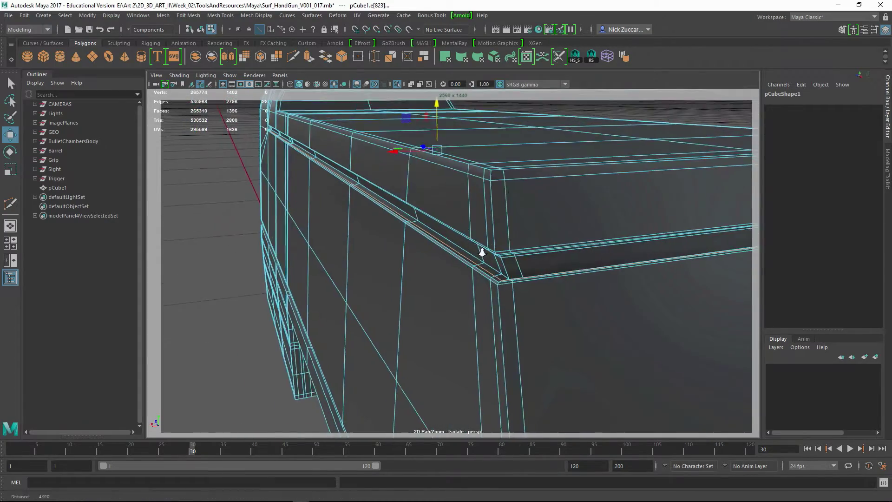
- Select the corner bevel edge and nudge it slightly left along X
{"action": "left_click", "coordinate": [449, 265]}
{"action": "scroll", "coordinate": [448, 265], "scroll_direction": "up", "scroll_amount": 3}
{"action": "scroll", "coordinate": [373, 236], "scroll_direction": "up", "scroll_amount": 3}
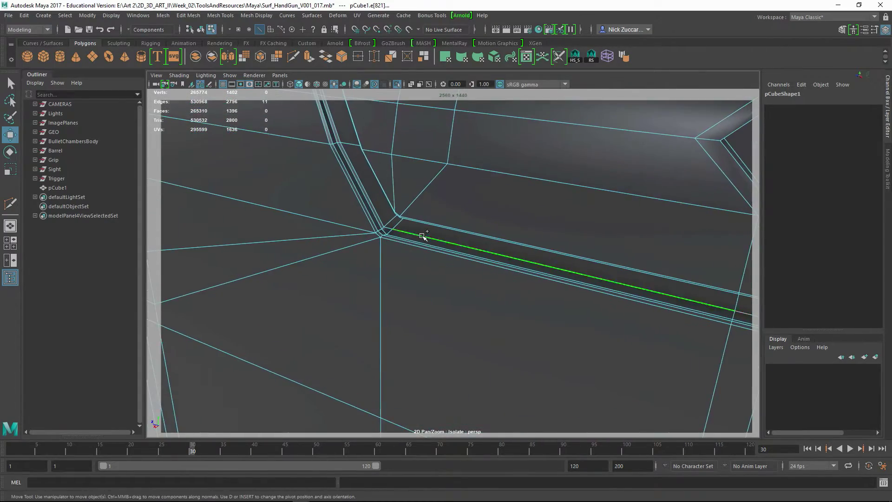
{"action": "scroll", "coordinate": [423, 236], "scroll_direction": "down", "scroll_amount": 10}
{"action": "scroll", "coordinate": [423, 237], "scroll_direction": "up", "scroll_amount": 8}
{"action": "left_click_drag", "start_coordinate": [511, 279], "coordinate": [551, 313], "text": "alt"}
{"action": "left_click_drag", "start_coordinate": [331, 195], "coordinate": [326, 195]}
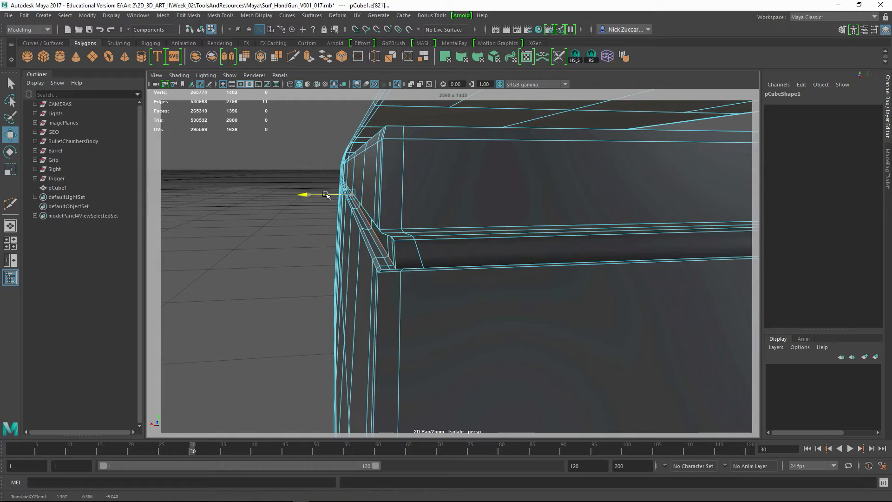
{"action": "mouse_move", "coordinate": [395, 243]}
{"action": "left_mouse_down", "text": "alt"}
{"action": "mouse_move", "coordinate": [309, 255]}
{"action": "mouse_move", "coordinate": [369, 295]}
{"action": "left_mouse_up", "text": "alt"}
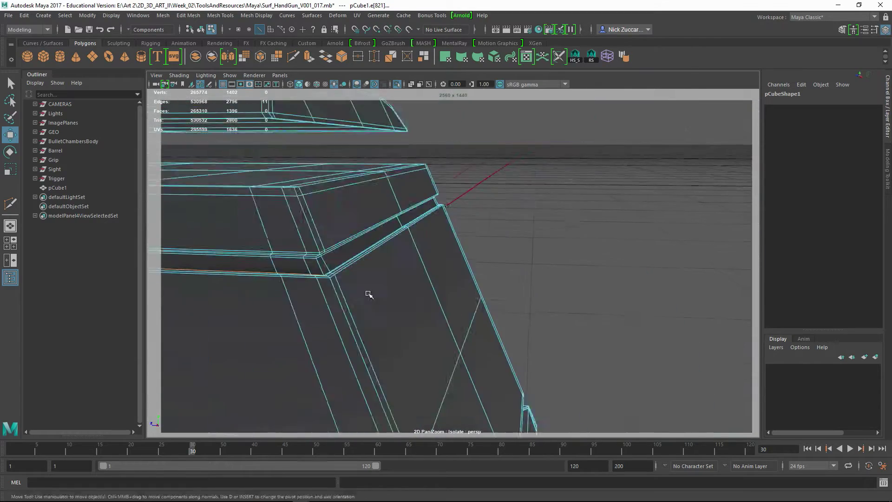
{"action": "key", "text": "space"}
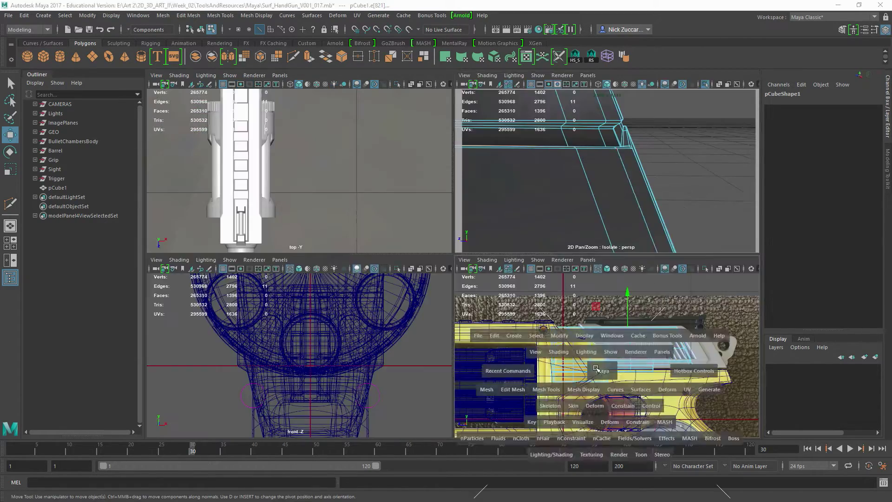
{"action": "key", "text": "space"}
{"action": "key", "text": "space"}
{"action": "key", "text": "space"}
{"action": "middle_click_drag", "start_coordinate": [490, 245], "coordinate": [629, 294]}
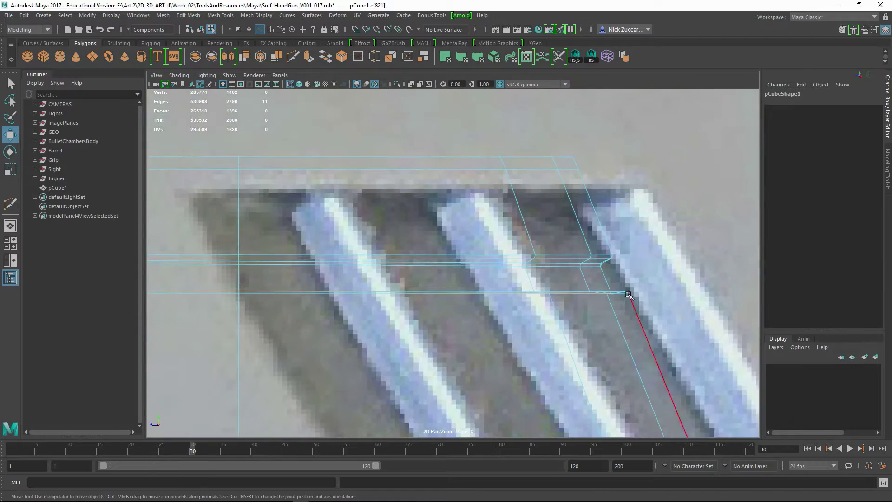
{"action": "key", "text": "space"}
{"action": "key", "text": "space"}
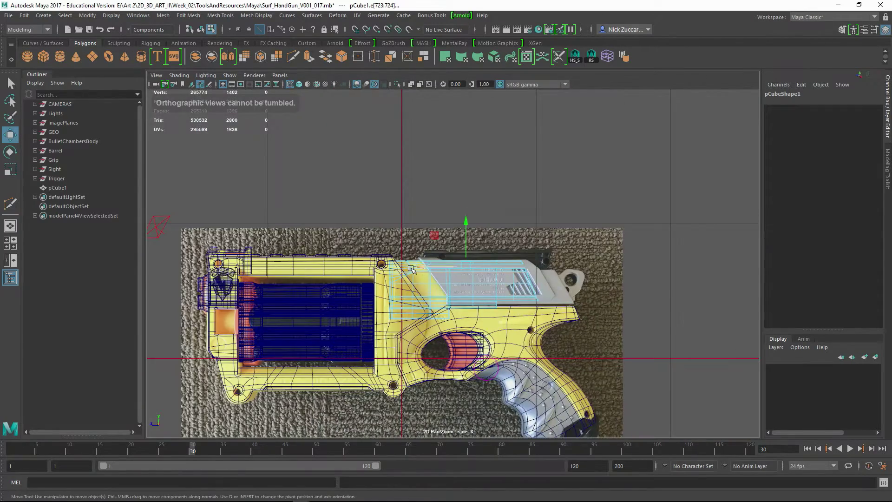
{"action": "scroll", "coordinate": [464, 223], "scroll_direction": "up", "scroll_amount": 5}
{"action": "left_click_drag", "start_coordinate": [385, 265], "coordinate": [450, 271], "text": "alt"}
{"action": "key", "text": "ctrl+1"}
{"action": "mouse_move", "coordinate": [562, 211]}
{"action": "left_mouse_down", "text": "alt"}
{"action": "mouse_move", "coordinate": [470, 231]}
{"action": "mouse_move", "coordinate": [526, 216]}
{"action": "left_mouse_up", "text": "alt"}
{"action": "scroll", "coordinate": [434, 255], "scroll_direction": "down", "scroll_amount": 5}
{"action": "key", "text": "space"}
{"action": "key", "text": "space"}
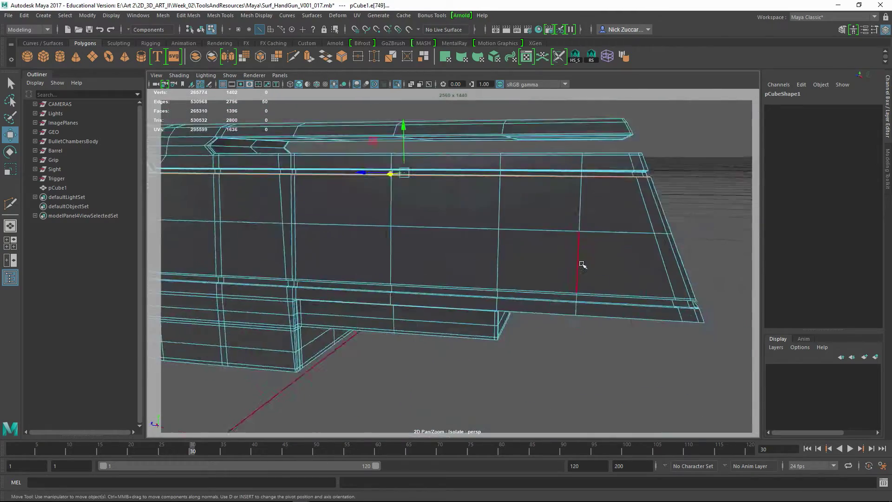
{"action": "key", "text": "ctrl+1"}
{"action": "scroll", "coordinate": [533, 261], "scroll_direction": "up", "scroll_amount": 3}
{"action": "scroll", "coordinate": [513, 304], "scroll_direction": "up", "scroll_amount": 8}
{"action": "scroll", "coordinate": [512, 304], "scroll_direction": "down", "scroll_amount": 3}
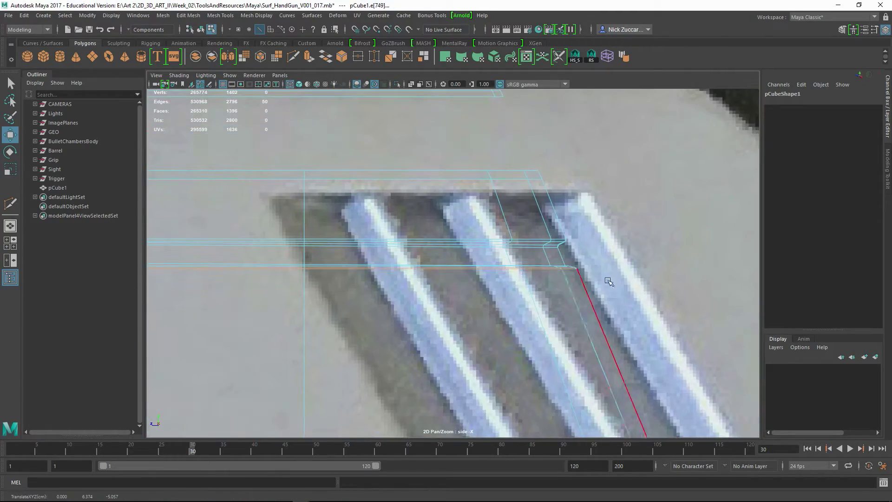
{"action": "key", "text": "space"}
{"action": "key", "text": "space"}
{"action": "key", "text": "F8"}
{"action": "mouse_move", "coordinate": [503, 263]}
{"action": "left_mouse_down", "text": "alt"}
{"action": "mouse_move", "coordinate": [419, 242]}
{"action": "mouse_move", "coordinate": [380, 244]}
{"action": "left_mouse_up", "text": "alt"}
{"action": "left_click", "coordinate": [379, 244]}
- Zoom in on the cover and select a vertex on its underside step
{"action": "scroll", "coordinate": [492, 261], "scroll_direction": "up", "scroll_amount": 3}
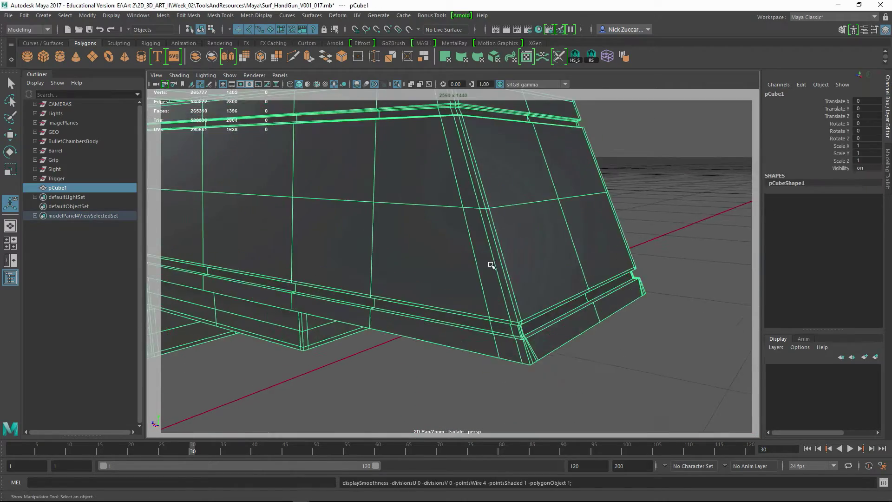
{"action": "middle_click_drag", "start_coordinate": [492, 261], "coordinate": [510, 255], "text": "alt"}
{"action": "scroll", "coordinate": [444, 224], "scroll_direction": "up", "scroll_amount": 4}
{"action": "left_click_drag", "start_coordinate": [445, 223], "coordinate": [390, 227], "text": "alt"}
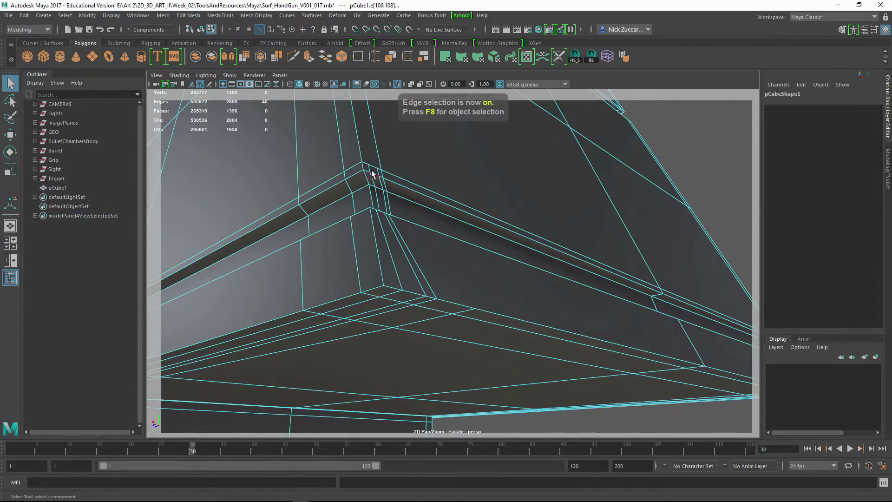
{"action": "left_click_drag", "start_coordinate": [370, 318], "coordinate": [315, 255], "text": "alt"}
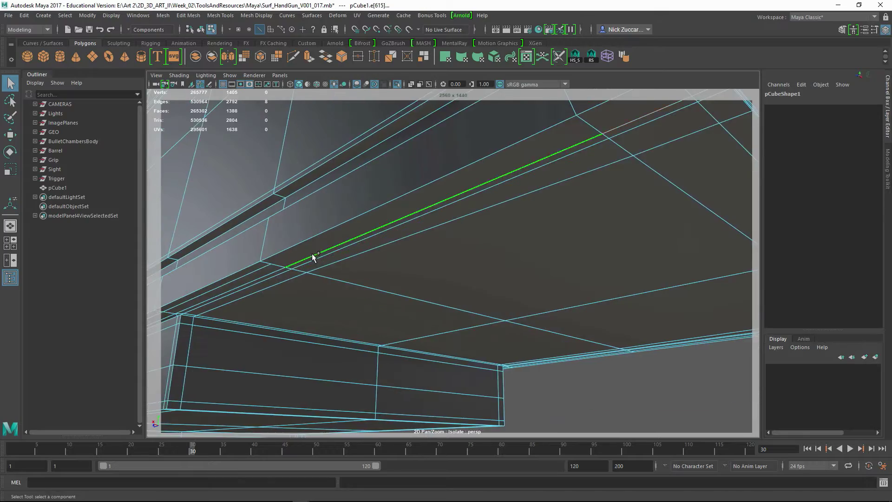
{"action": "scroll", "coordinate": [473, 251], "scroll_direction": "down", "scroll_amount": 4}
{"action": "key", "text": "F9"}
{"action": "middle_click_drag", "start_coordinate": [473, 251], "coordinate": [510, 264], "text": "alt"}
{"action": "mouse_move", "coordinate": [510, 264]}
{"action": "left_mouse_down", "text": "alt"}
{"action": "mouse_move", "coordinate": [414, 219]}
{"action": "mouse_move", "coordinate": [484, 231]}
{"action": "left_mouse_up", "text": "alt"}
{"action": "scroll", "coordinate": [390, 212], "scroll_direction": "up", "scroll_amount": 2}
{"action": "left_click", "coordinate": [389, 212]}
{"action": "mouse_move", "coordinate": [389, 213]}
{"action": "left_mouse_down", "text": "alt"}
{"action": "mouse_move", "coordinate": [417, 215]}
{"action": "mouse_move", "coordinate": [422, 200]}
{"action": "mouse_move", "coordinate": [371, 247]}
{"action": "mouse_move", "coordinate": [401, 254]}
{"action": "mouse_move", "coordinate": [477, 233]}
{"action": "mouse_move", "coordinate": [423, 220]}
{"action": "left_mouse_up", "text": "alt"}
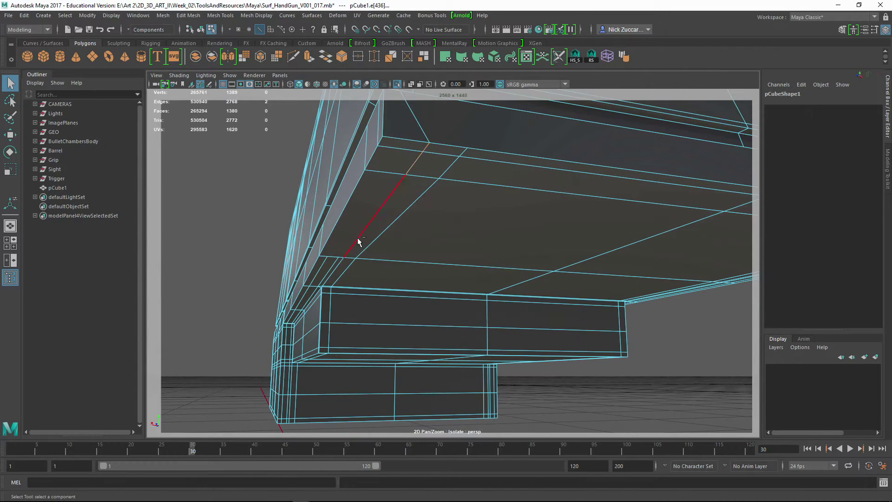
- Move the selected underside edge with the Move tool, framing it to check placement
{"action": "key", "text": "w"}
{"action": "left_click_drag", "start_coordinate": [359, 242], "coordinate": [382, 245], "text": "alt"}
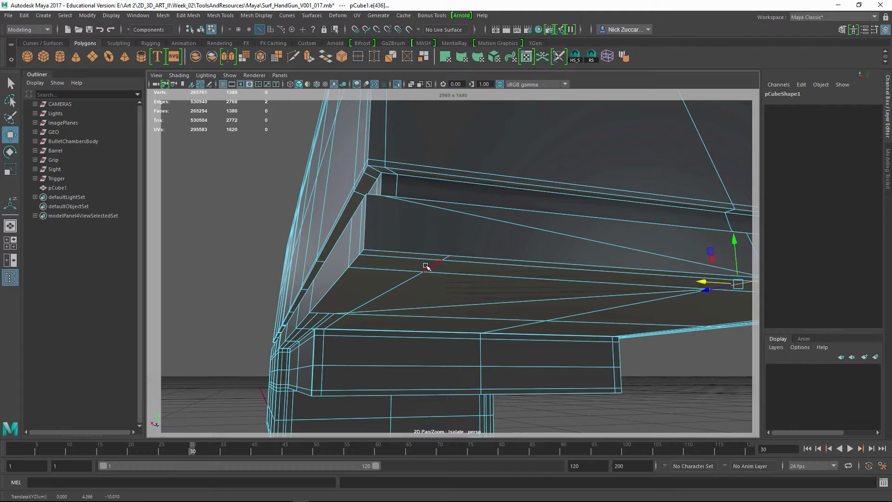
{"action": "key", "text": "f"}
{"action": "mouse_move", "coordinate": [426, 266]}
{"action": "left_mouse_down", "text": "alt"}
{"action": "mouse_move", "coordinate": [448, 289]}
{"action": "mouse_move", "coordinate": [431, 269]}
{"action": "mouse_move", "coordinate": [368, 255]}
{"action": "mouse_move", "coordinate": [429, 281]}
{"action": "left_mouse_up", "text": "alt"}
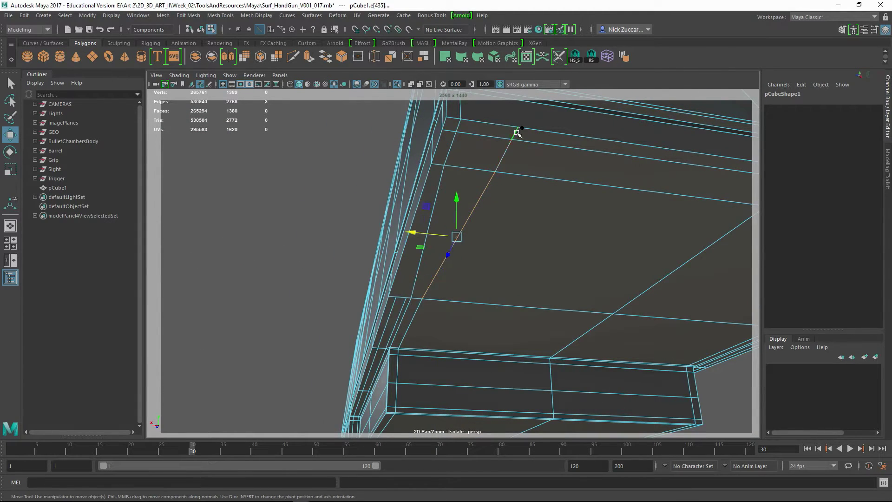
{"action": "mouse_move", "coordinate": [499, 205]}
{"action": "left_mouse_down", "text": "alt"}
{"action": "mouse_move", "coordinate": [486, 197]}
{"action": "mouse_move", "coordinate": [514, 309]}
{"action": "mouse_move", "coordinate": [486, 292]}
{"action": "mouse_move", "coordinate": [512, 257]}
{"action": "mouse_move", "coordinate": [558, 239]}
{"action": "mouse_move", "coordinate": [648, 265]}
{"action": "mouse_move", "coordinate": [564, 277]}
{"action": "mouse_move", "coordinate": [621, 281]}
{"action": "mouse_move", "coordinate": [534, 291]}
{"action": "left_mouse_up", "text": "alt"}
{"action": "key", "text": "F8"}
- Select the underside corner edges and apply Target Weld to them
{"action": "mouse_move", "coordinate": [534, 291]}
{"action": "right_mouse_down", "text": "alt"}
{"action": "mouse_move", "coordinate": [516, 279]}
{"action": "mouse_move", "coordinate": [488, 292]}
{"action": "right_mouse_up", "text": "alt"}
{"action": "mouse_move", "coordinate": [488, 292]}
{"action": "left_mouse_down", "text": "alt"}
{"action": "mouse_move", "coordinate": [534, 258]}
{"action": "mouse_move", "coordinate": [607, 265]}
{"action": "mouse_move", "coordinate": [391, 294]}
{"action": "left_mouse_up", "text": "alt"}
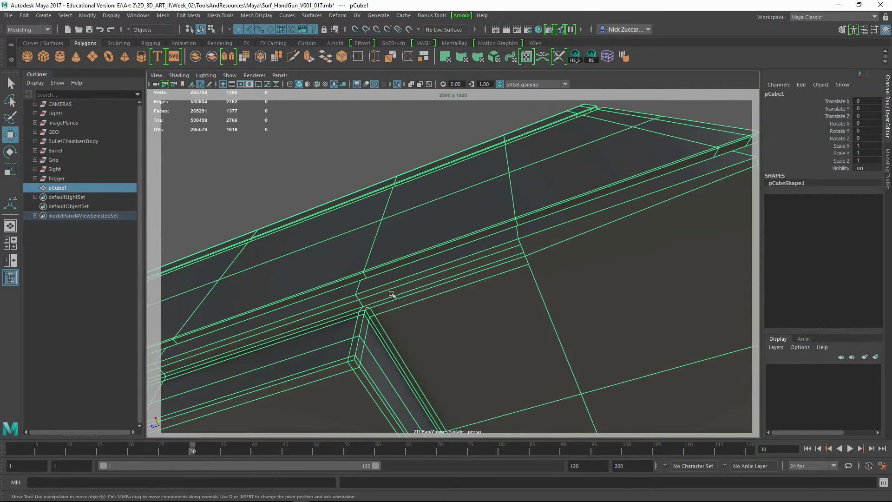
{"action": "key", "text": "F10"}
{"action": "left_click", "coordinate": [402, 300]}
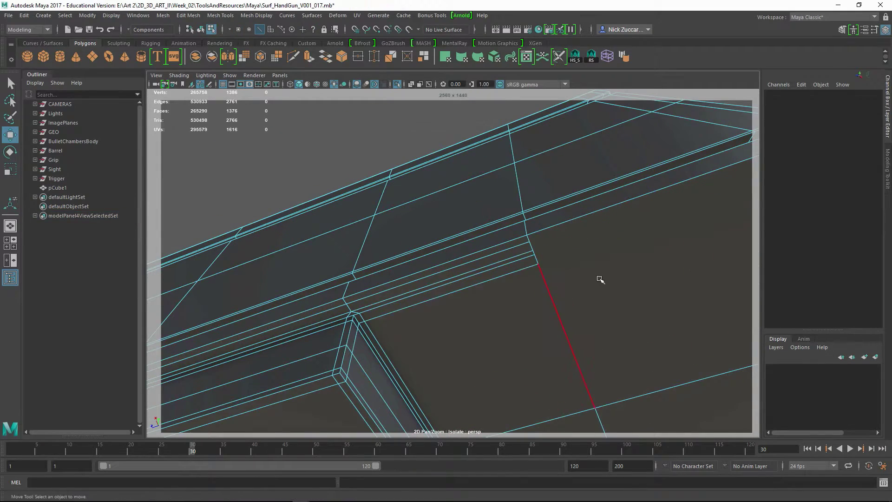
{"action": "left_click_drag", "start_coordinate": [600, 279], "coordinate": [528, 235], "text": "alt"}
{"action": "left_click", "coordinate": [528, 234]}
{"action": "right_click_drag", "start_coordinate": [528, 235], "coordinate": [539, 272], "text": "shift"}
- Return to plain selection and pick the cover's corner vertex
{"action": "right_click_drag", "start_coordinate": [630, 192], "coordinate": [656, 209], "text": "alt"}
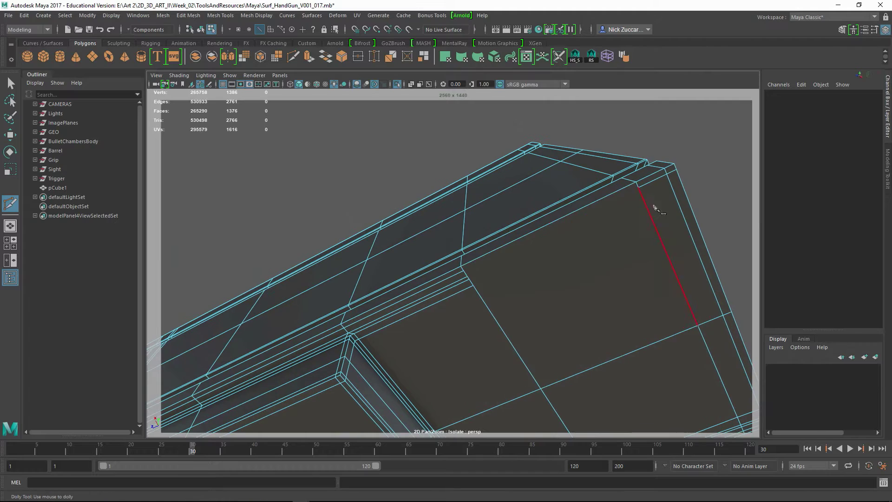
{"action": "left_click_drag", "start_coordinate": [505, 317], "coordinate": [516, 293], "text": "alt"}
{"action": "key", "text": "q"}
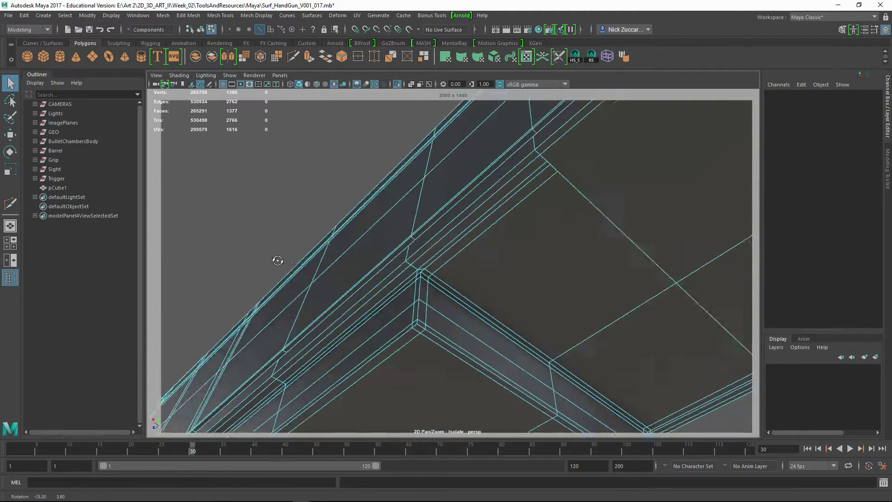
{"action": "left_click_drag", "start_coordinate": [279, 259], "coordinate": [55, 154], "text": "alt"}
{"action": "mouse_move", "coordinate": [286, 244]}
{"action": "left_mouse_down", "text": "alt"}
{"action": "mouse_move", "coordinate": [439, 298]}
{"action": "mouse_move", "coordinate": [406, 300]}
{"action": "left_mouse_up", "text": "alt"}
{"action": "left_click", "coordinate": [406, 299]}
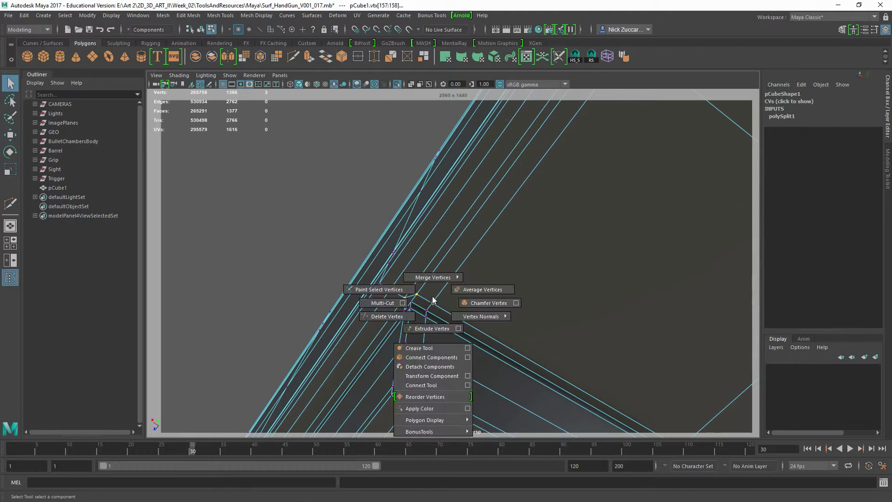
- Merge the selected corner vertices and nudge the merged vertex into place
{"action": "right_click_drag", "start_coordinate": [433, 300], "coordinate": [432, 278], "text": "shift"}
{"action": "key", "text": "w"}
{"action": "mouse_move", "coordinate": [385, 282]}
{"action": "left_mouse_down", "text": "alt"}
{"action": "mouse_move", "coordinate": [372, 316]}
{"action": "mouse_move", "coordinate": [518, 339]}
{"action": "mouse_move", "coordinate": [562, 295]}
{"action": "mouse_move", "coordinate": [579, 299]}
{"action": "mouse_move", "coordinate": [386, 315]}
{"action": "left_mouse_up", "text": "alt"}
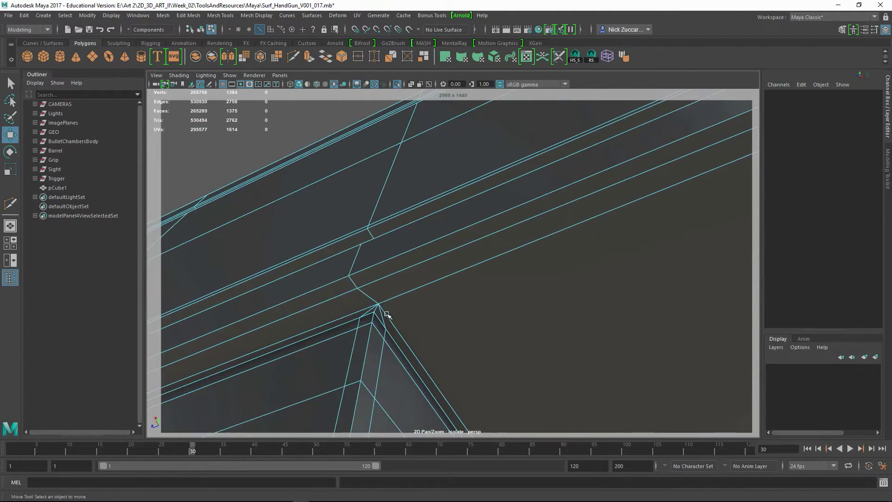
{"action": "mouse_move", "coordinate": [416, 361]}
{"action": "left_mouse_down", "text": "alt"}
{"action": "mouse_move", "coordinate": [343, 303]}
{"action": "mouse_move", "coordinate": [424, 308]}
{"action": "mouse_move", "coordinate": [418, 297]}
{"action": "mouse_move", "coordinate": [409, 309]}
{"action": "left_mouse_up", "text": "alt"}
{"action": "key", "text": "F9"}
- Multi-Cut a new edge across the back spring cover's corner
{"action": "mouse_move", "coordinate": [409, 309]}
{"action": "left_mouse_down", "text": "alt"}
{"action": "mouse_move", "coordinate": [450, 279]}
{"action": "mouse_move", "coordinate": [504, 318]}
{"action": "mouse_move", "coordinate": [404, 324]}
{"action": "left_mouse_up", "text": "alt"}
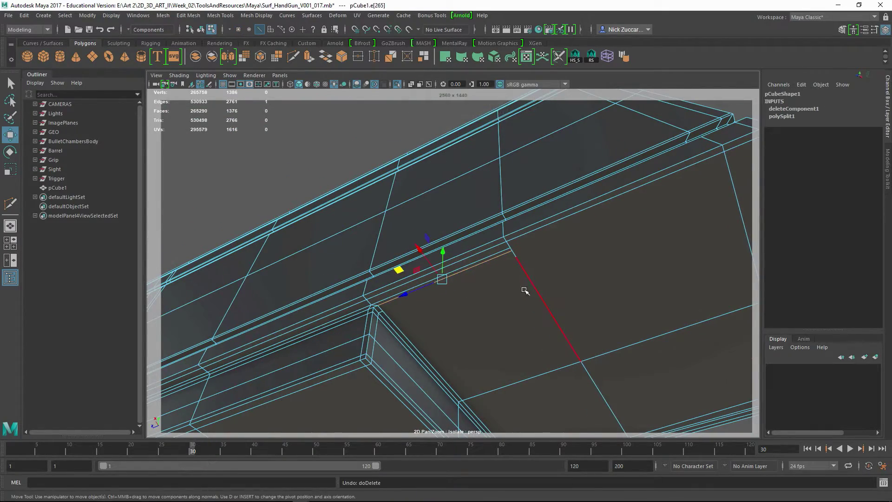
{"action": "mouse_move", "coordinate": [529, 298]}
{"action": "left_mouse_down", "text": "alt"}
{"action": "mouse_move", "coordinate": [510, 292]}
{"action": "mouse_move", "coordinate": [583, 278]}
{"action": "mouse_move", "coordinate": [519, 325]}
{"action": "left_mouse_up", "text": "alt"}
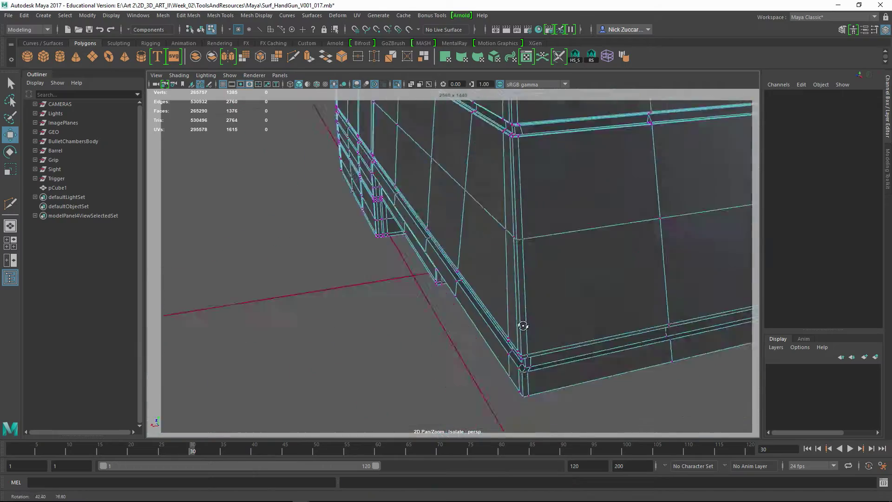
{"action": "middle_click_drag", "start_coordinate": [519, 325], "coordinate": [506, 324], "text": "alt"}
{"action": "mouse_move", "coordinate": [507, 324]}
{"action": "left_mouse_down", "text": "alt"}
{"action": "mouse_move", "coordinate": [502, 265]}
{"action": "mouse_move", "coordinate": [484, 275]}
{"action": "mouse_move", "coordinate": [503, 276]}
{"action": "left_mouse_up", "text": "alt"}
{"action": "right_click_drag", "start_coordinate": [484, 263], "coordinate": [499, 248], "text": "shift"}
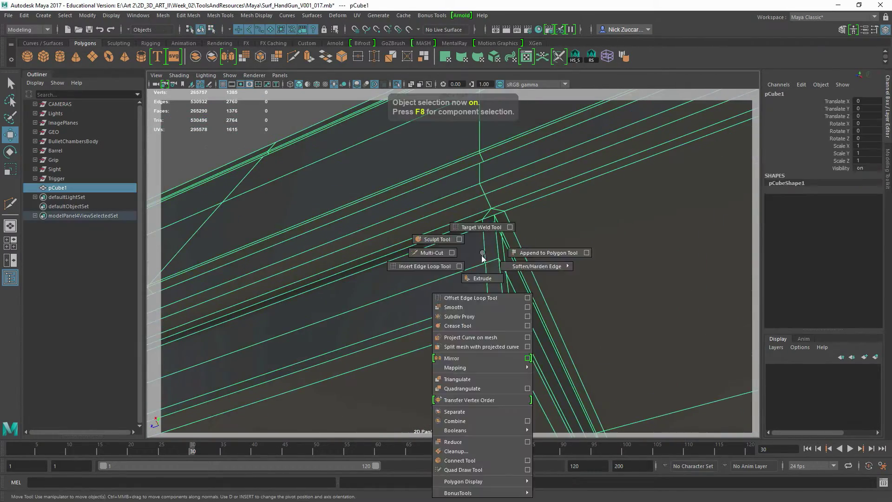
{"action": "left_click_drag", "start_coordinate": [500, 249], "coordinate": [489, 205], "text": "alt"}
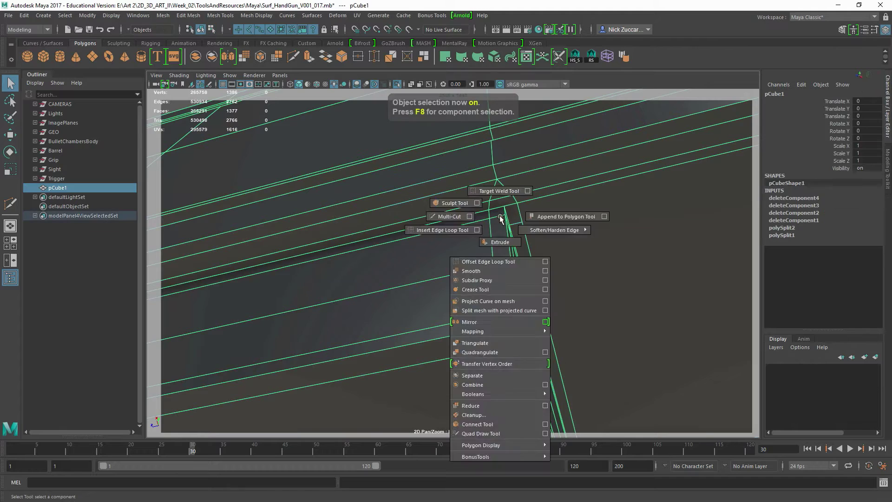
{"action": "right_click_drag", "start_coordinate": [520, 223], "coordinate": [460, 205], "text": "shift"}
{"action": "mouse_move", "coordinate": [504, 205]}
{"action": "left_mouse_down", "text": "alt"}
{"action": "mouse_move", "coordinate": [504, 222]}
{"action": "mouse_move", "coordinate": [539, 224]}
{"action": "left_mouse_up", "text": "alt"}
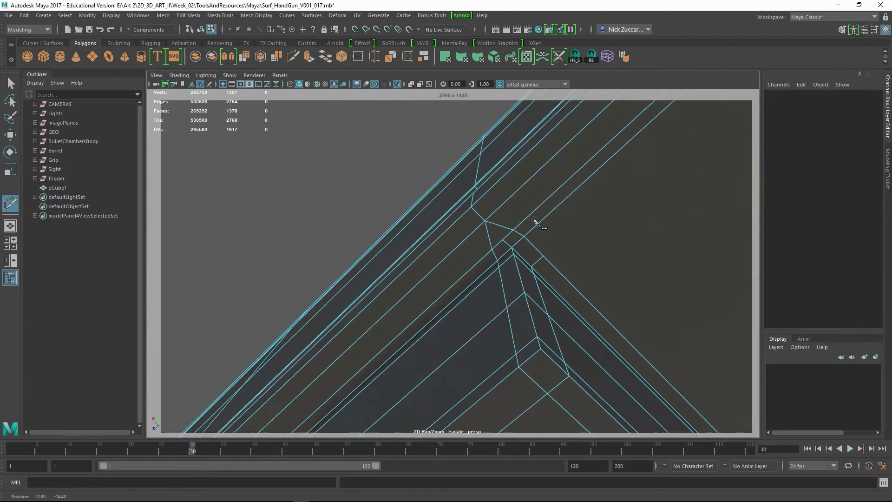
{"action": "left_click", "coordinate": [577, 174]}
{"action": "left_click_drag", "start_coordinate": [576, 175], "coordinate": [603, 204], "text": "alt"}
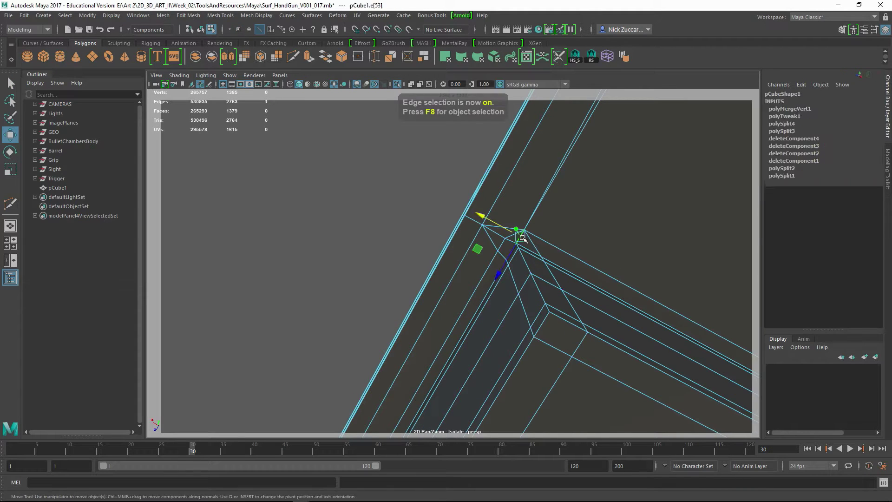
- Return to object mode and reselect the whole pCube1 cover
{"action": "middle_click_drag", "start_coordinate": [532, 273], "coordinate": [555, 259], "text": "alt"}
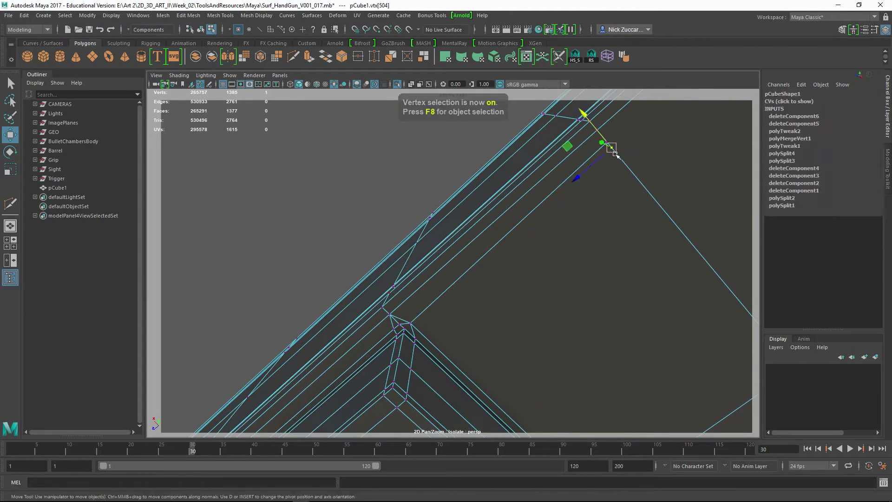
{"action": "key", "text": "F8"}
{"action": "mouse_move", "coordinate": [577, 228]}
{"action": "left_mouse_down", "text": "alt"}
{"action": "mouse_move", "coordinate": [538, 306]}
{"action": "mouse_move", "coordinate": [452, 323]}
{"action": "mouse_move", "coordinate": [542, 292]}
{"action": "mouse_move", "coordinate": [334, 258]}
{"action": "left_mouse_up", "text": "alt"}
{"action": "key", "text": "F8"}
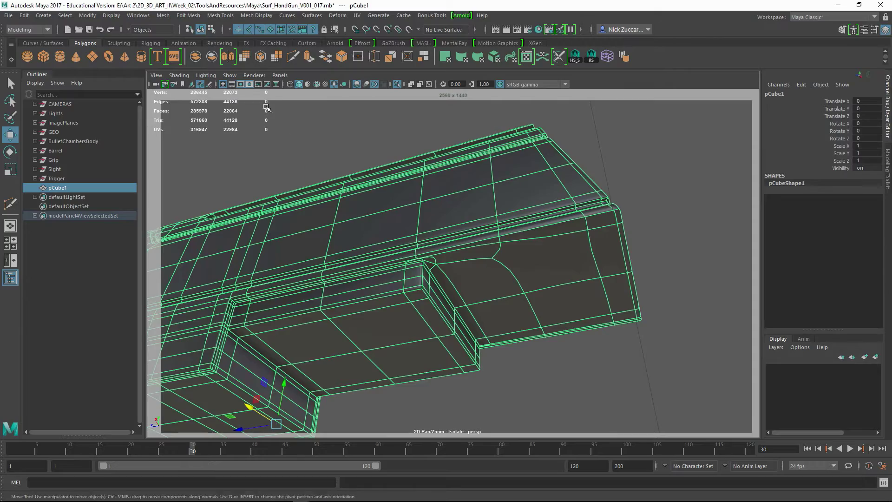
- Turn off smooth preview and select the cover, viewing it from underneath
{"action": "left_click_drag", "start_coordinate": [406, 226], "coordinate": [514, 283], "text": "alt"}
{"action": "right_click_drag", "start_coordinate": [514, 279], "coordinate": [514, 361], "text": "alt"}
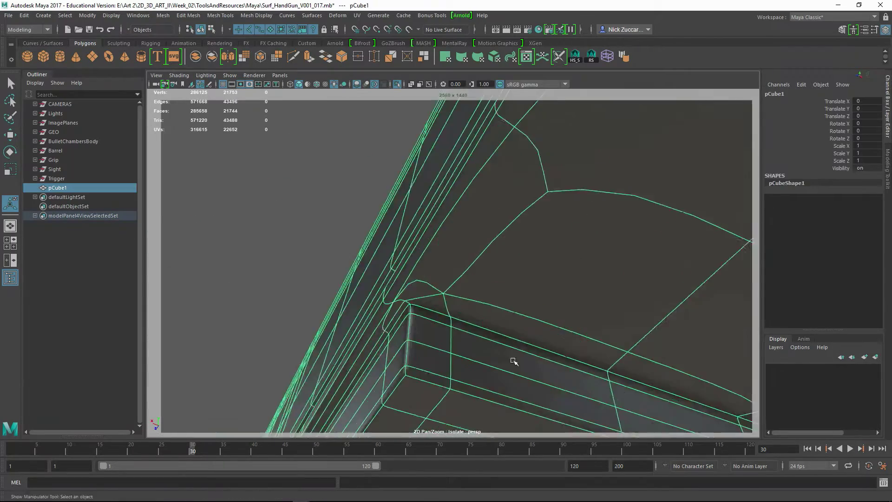
{"action": "key", "text": "1"}
{"action": "mouse_move", "coordinate": [551, 347]}
{"action": "left_mouse_down", "text": "alt"}
{"action": "mouse_move", "coordinate": [491, 255]}
{"action": "mouse_move", "coordinate": [498, 284]}
{"action": "mouse_move", "coordinate": [415, 264]}
{"action": "left_mouse_up", "text": "alt"}
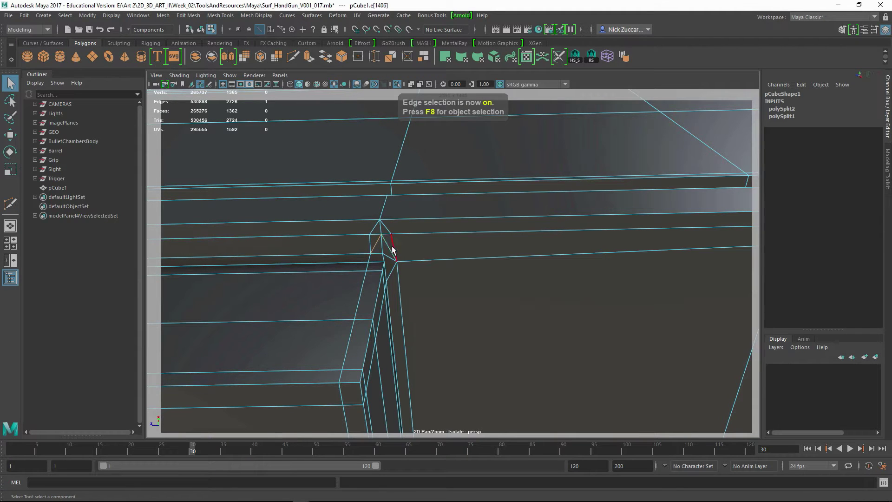
{"action": "mouse_move", "coordinate": [404, 263]}
{"action": "left_mouse_down", "text": "alt"}
{"action": "mouse_move", "coordinate": [425, 299]}
{"action": "mouse_move", "coordinate": [462, 303]}
{"action": "left_mouse_up", "text": "alt"}
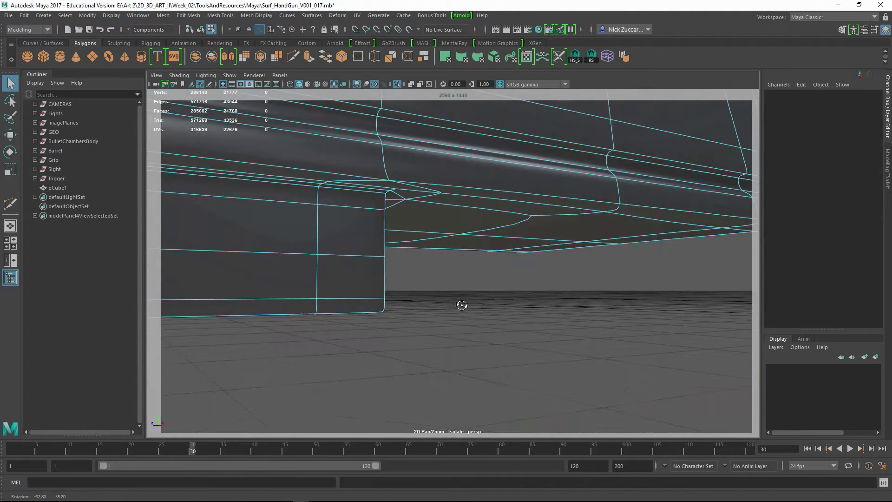
{"action": "key", "text": "F8"}
{"action": "mouse_move", "coordinate": [537, 314]}
{"action": "left_mouse_down", "text": "alt"}
{"action": "mouse_move", "coordinate": [383, 301]}
{"action": "mouse_move", "coordinate": [462, 304]}
{"action": "left_mouse_up", "text": "alt"}
{"action": "left_click", "coordinate": [456, 259]}
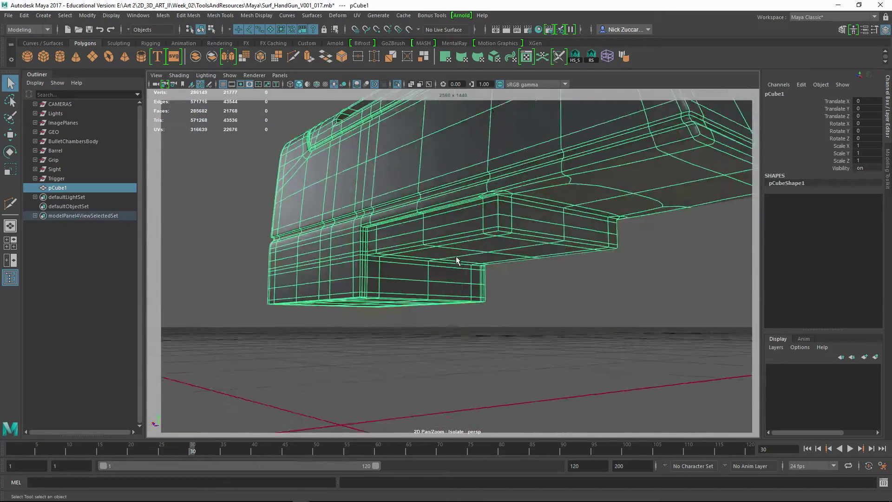
{"action": "mouse_move", "coordinate": [456, 259]}
{"action": "right_mouse_down", "text": "alt"}
{"action": "mouse_move", "coordinate": [508, 258]}
{"action": "mouse_move", "coordinate": [572, 319]}
{"action": "right_mouse_up", "text": "alt"}
{"action": "mouse_move", "coordinate": [572, 318]}
{"action": "left_mouse_down", "text": "alt"}
{"action": "mouse_move", "coordinate": [561, 302]}
{"action": "mouse_move", "coordinate": [488, 269]}
{"action": "mouse_move", "coordinate": [538, 273]}
{"action": "mouse_move", "coordinate": [560, 230]}
{"action": "mouse_move", "coordinate": [440, 355]}
{"action": "left_mouse_up", "text": "alt"}
- Target Weld two stray vertices onto their neighbours at the inner underside corner
{"action": "key", "text": "F9"}
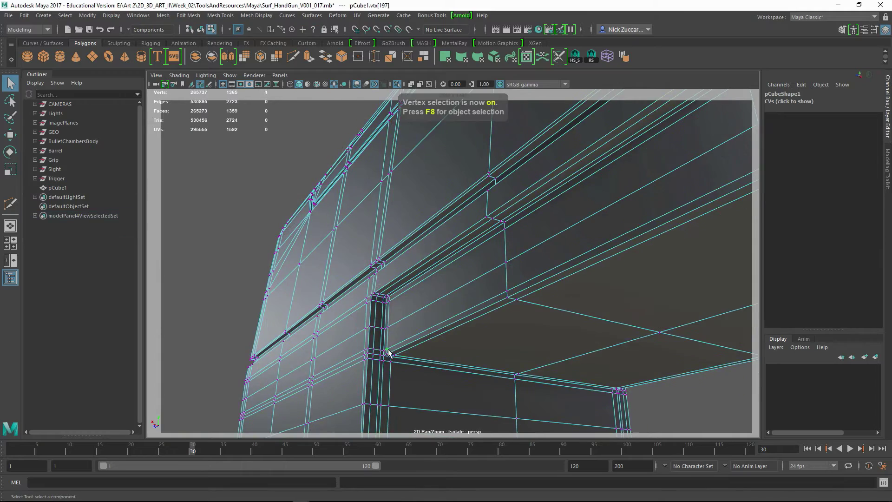
{"action": "mouse_move", "coordinate": [384, 353]}
{"action": "left_mouse_down", "text": "alt"}
{"action": "mouse_move", "coordinate": [431, 335]}
{"action": "mouse_move", "coordinate": [440, 286]}
{"action": "mouse_move", "coordinate": [439, 295]}
{"action": "left_mouse_up", "text": "alt"}
{"action": "left_click_drag", "start_coordinate": [438, 295], "coordinate": [441, 238], "text": "alt"}
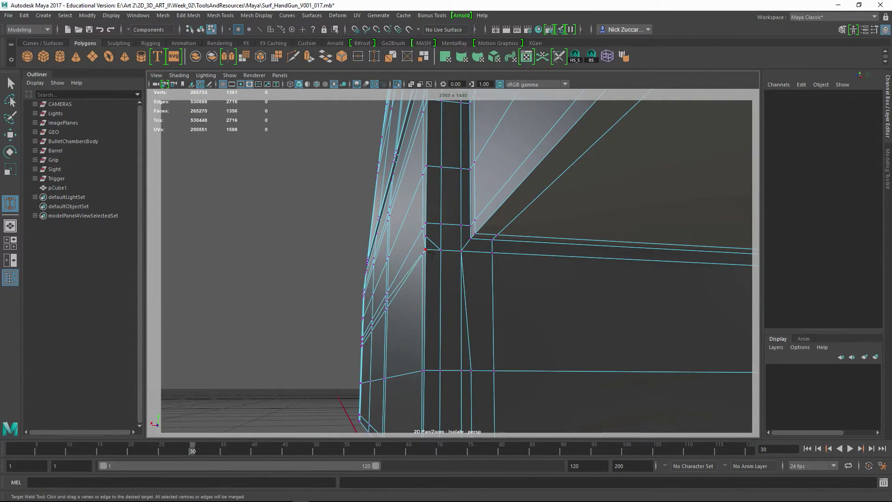
{"action": "left_click_drag", "start_coordinate": [440, 270], "coordinate": [478, 341], "text": "alt"}
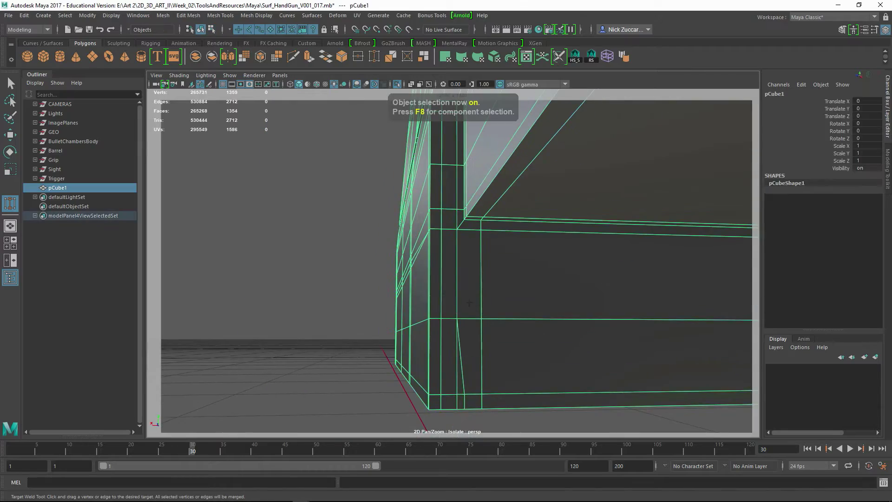
{"action": "left_click_drag", "start_coordinate": [379, 300], "coordinate": [463, 383], "text": "alt"}
- Select the unneeded underside edge loop and remove it with Ctrl+Delete
{"action": "key", "text": "F10"}
{"action": "key", "text": "q"}
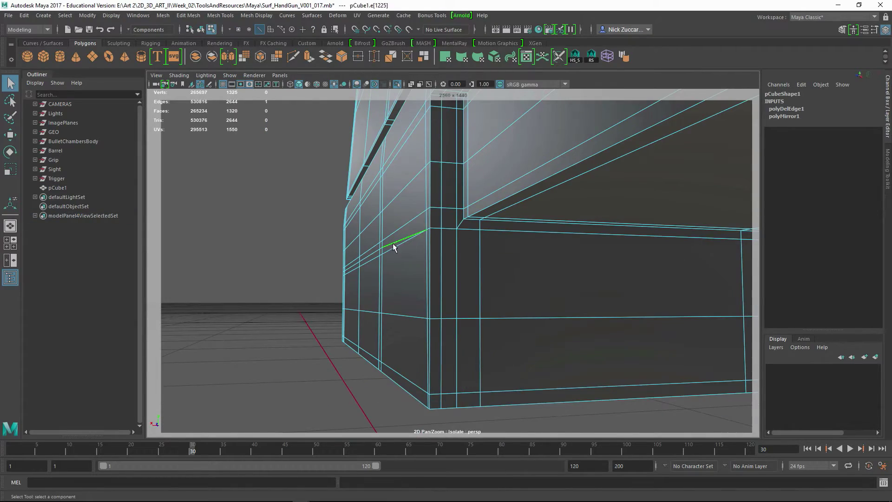
{"action": "double_click", "coordinate": [393, 246]}
{"action": "key", "text": "ctrl+Delete"}
{"action": "mouse_move", "coordinate": [393, 246]}
{"action": "left_mouse_down", "text": "alt"}
{"action": "mouse_move", "coordinate": [433, 295]}
{"action": "mouse_move", "coordinate": [451, 295]}
{"action": "mouse_move", "coordinate": [435, 272]}
{"action": "mouse_move", "coordinate": [465, 298]}
{"action": "left_mouse_up", "text": "alt"}
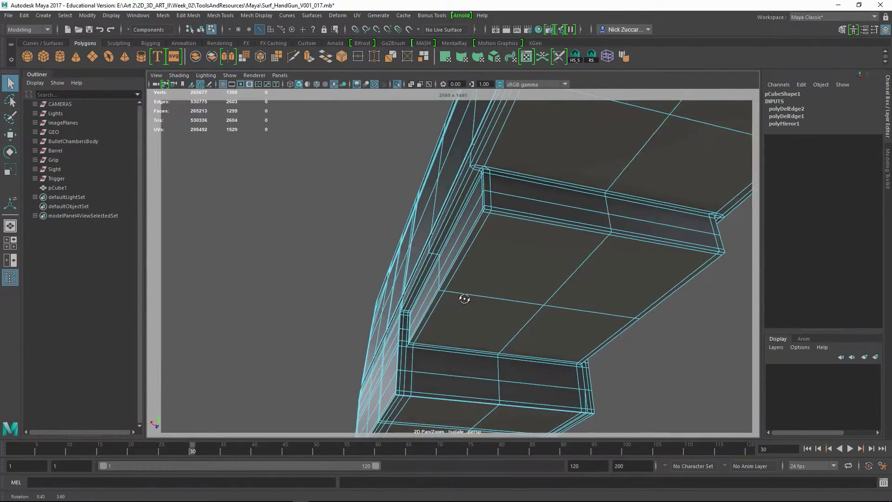
{"action": "mouse_move", "coordinate": [465, 299]}
{"action": "right_mouse_down", "text": "alt"}
{"action": "mouse_move", "coordinate": [508, 135]}
{"action": "mouse_move", "coordinate": [461, 286]}
{"action": "right_mouse_up", "text": "alt"}
- Select another underside edge loop and scale it inward along one axis
{"action": "left_click", "coordinate": [508, 135]}
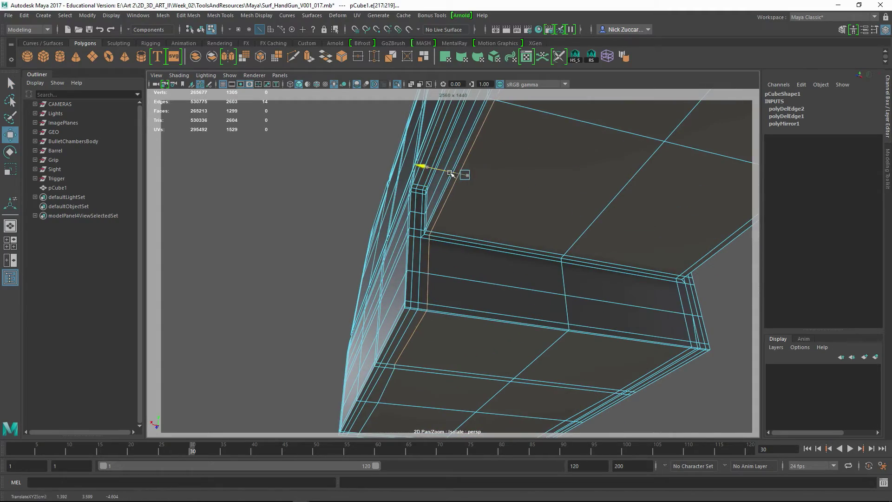
{"action": "mouse_move", "coordinate": [450, 173]}
{"action": "left_mouse_down", "text": "alt"}
{"action": "mouse_move", "coordinate": [467, 200]}
{"action": "mouse_move", "coordinate": [428, 255]}
{"action": "mouse_move", "coordinate": [454, 234]}
{"action": "left_mouse_up", "text": "alt"}
{"action": "right_click_drag", "start_coordinate": [453, 234], "coordinate": [455, 252], "text": "alt"}
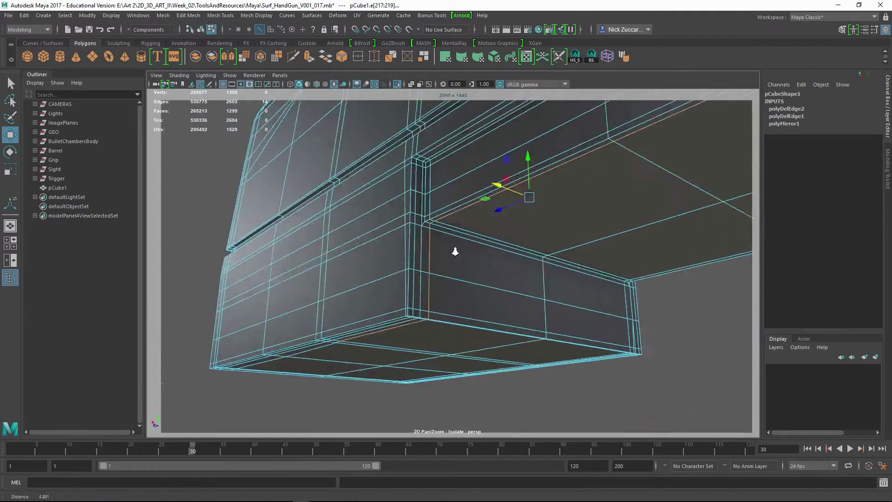
{"action": "left_click_drag", "start_coordinate": [455, 251], "coordinate": [462, 263], "text": "alt"}
{"action": "right_click_drag", "start_coordinate": [462, 263], "coordinate": [435, 249], "text": "alt"}
{"action": "double_click", "coordinate": [409, 249]}
{"action": "key", "text": "r"}
{"action": "mouse_move", "coordinate": [380, 272]}
{"action": "left_mouse_down"}
{"action": "mouse_move", "coordinate": [458, 288]}
{"action": "mouse_move", "coordinate": [451, 225]}
{"action": "mouse_move", "coordinate": [462, 299]}
{"action": "mouse_move", "coordinate": [468, 289]}
{"action": "mouse_move", "coordinate": [422, 259]}
{"action": "mouse_move", "coordinate": [543, 263]}
{"action": "mouse_move", "coordinate": [552, 279]}
{"action": "mouse_move", "coordinate": [513, 268]}
{"action": "left_mouse_up"}
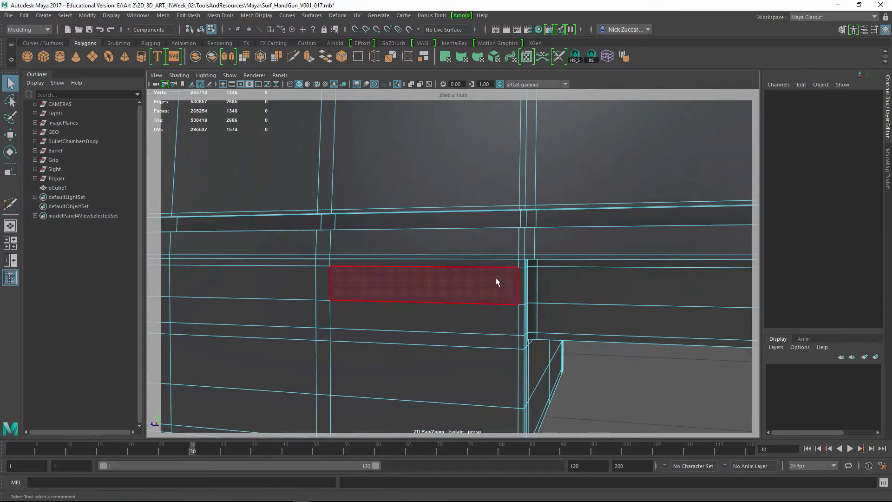
- Confirm the new Multi-Cut edge on the cover's side face and move it
{"action": "left_click_drag", "start_coordinate": [329, 264], "coordinate": [522, 303], "text": "ctrl+alt"}
{"action": "key", "text": "Return"}
{"action": "left_click_drag", "start_coordinate": [520, 200], "coordinate": [526, 279], "text": "ctrl+alt"}
{"action": "key", "text": "w"}
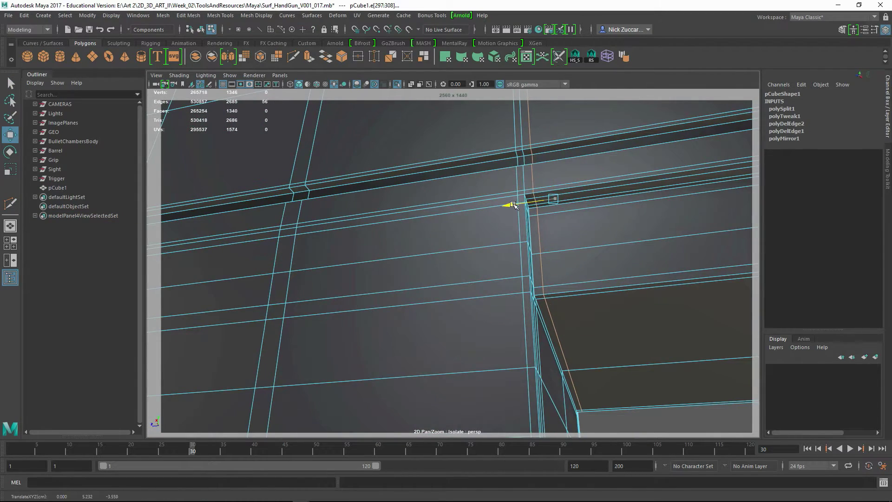
{"action": "left_click_drag", "start_coordinate": [513, 205], "coordinate": [540, 242], "text": "alt"}
- Select the new cut's vertex and merge it into the inner corner
{"action": "key", "text": "F9"}
{"action": "left_click", "coordinate": [536, 250]}
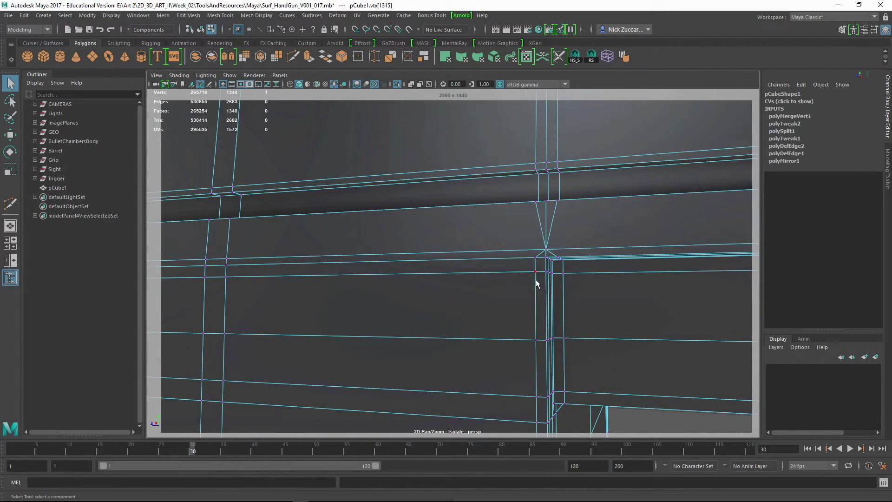
{"action": "mouse_move", "coordinate": [562, 291]}
{"action": "left_mouse_down", "text": "alt"}
{"action": "mouse_move", "coordinate": [514, 273]}
{"action": "mouse_move", "coordinate": [623, 392]}
{"action": "mouse_move", "coordinate": [479, 220]}
{"action": "left_mouse_up", "text": "alt"}
{"action": "key", "text": "F8"}
{"action": "key", "text": "F8"}
{"action": "mouse_move", "coordinate": [588, 284]}
{"action": "left_mouse_down", "text": "alt"}
{"action": "mouse_move", "coordinate": [470, 237]}
{"action": "mouse_move", "coordinate": [450, 259]}
{"action": "mouse_move", "coordinate": [462, 271]}
{"action": "mouse_move", "coordinate": [495, 261]}
{"action": "mouse_move", "coordinate": [436, 282]}
{"action": "left_mouse_up", "text": "alt"}
{"action": "key", "text": "F9"}
{"action": "mouse_move", "coordinate": [463, 308]}
{"action": "left_mouse_down", "text": "alt"}
{"action": "mouse_move", "coordinate": [497, 251]}
{"action": "mouse_move", "coordinate": [483, 264]}
{"action": "mouse_move", "coordinate": [476, 255]}
{"action": "left_mouse_up", "text": "alt"}
{"action": "key", "text": "F8"}
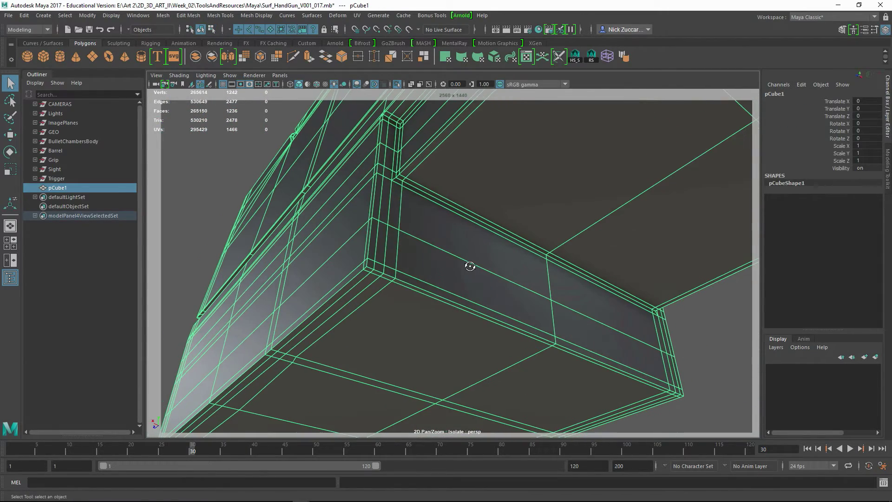
- Delete the redundant underside edge and check the result in smooth preview
{"action": "mouse_move", "coordinate": [389, 241]}
{"action": "left_mouse_down", "text": "alt"}
{"action": "mouse_move", "coordinate": [421, 255]}
{"action": "mouse_move", "coordinate": [376, 263]}
{"action": "mouse_move", "coordinate": [391, 242]}
{"action": "mouse_move", "coordinate": [377, 261]}
{"action": "left_mouse_up", "text": "alt"}
{"action": "key", "text": "Delete"}
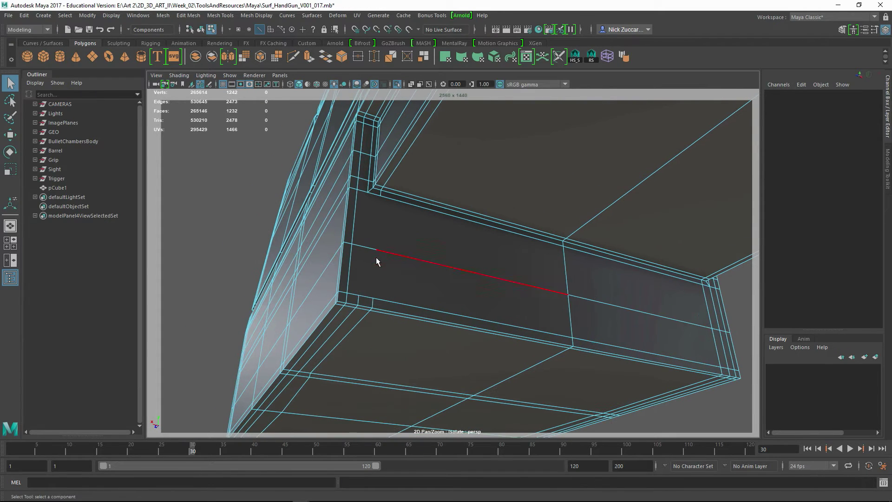
{"action": "key", "text": "3"}
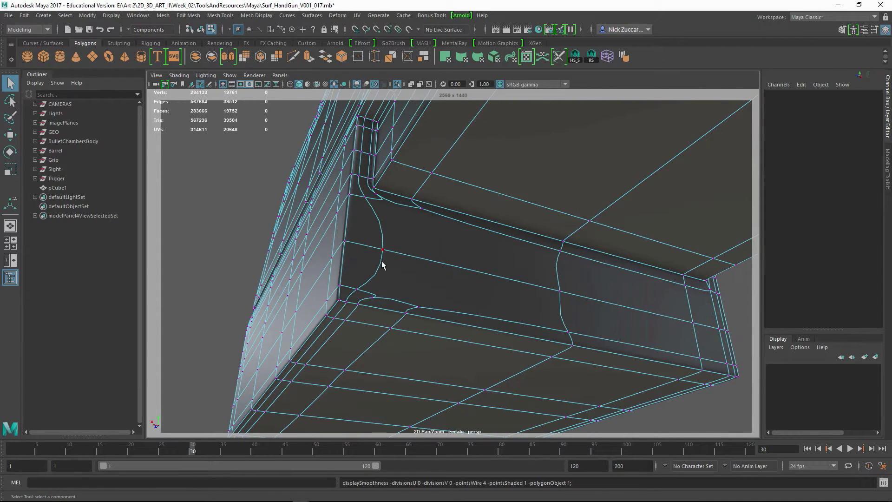
{"action": "right_click_drag", "start_coordinate": [383, 282], "coordinate": [337, 250], "text": "shift"}
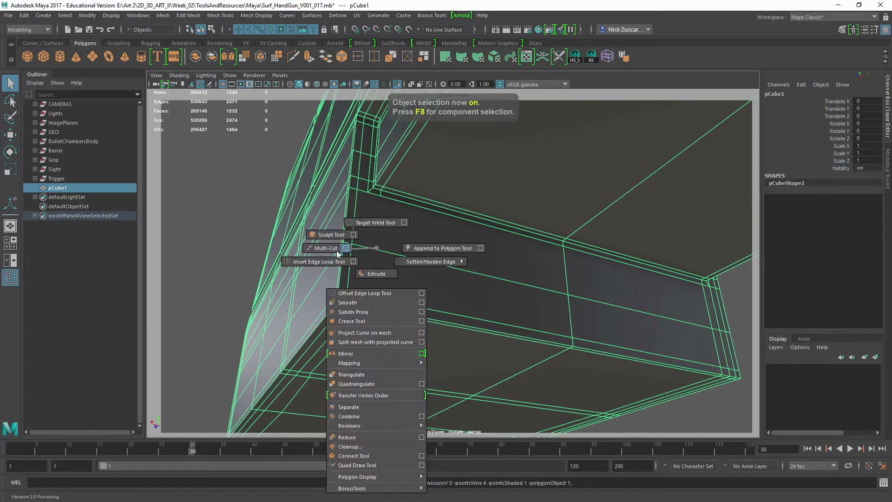
{"action": "key", "text": "3"}
{"action": "scroll", "coordinate": [407, 308], "scroll_direction": "down", "scroll_amount": 3}
{"action": "key", "text": "1"}
{"action": "key", "text": "F8"}
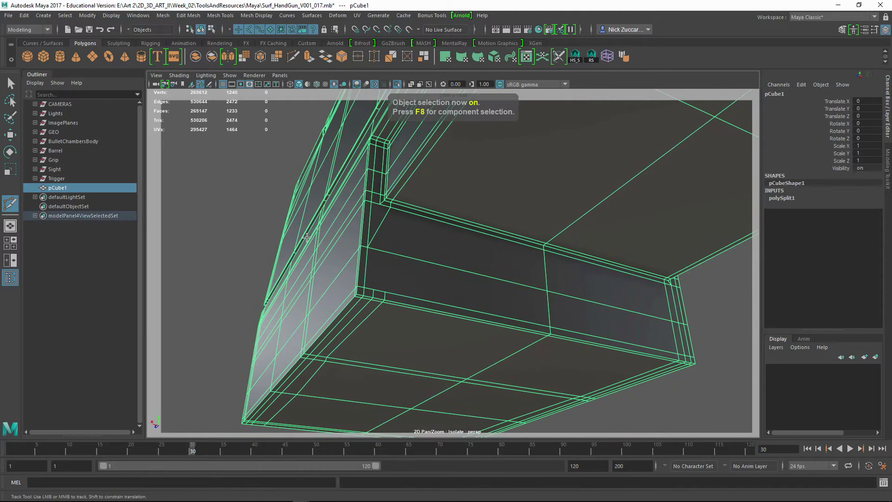
{"action": "scroll", "coordinate": [399, 269], "scroll_direction": "up", "scroll_amount": 3}
- Try removing the underside edge loop with Ctrl+Delete, then undo it
{"action": "key", "text": "F10"}
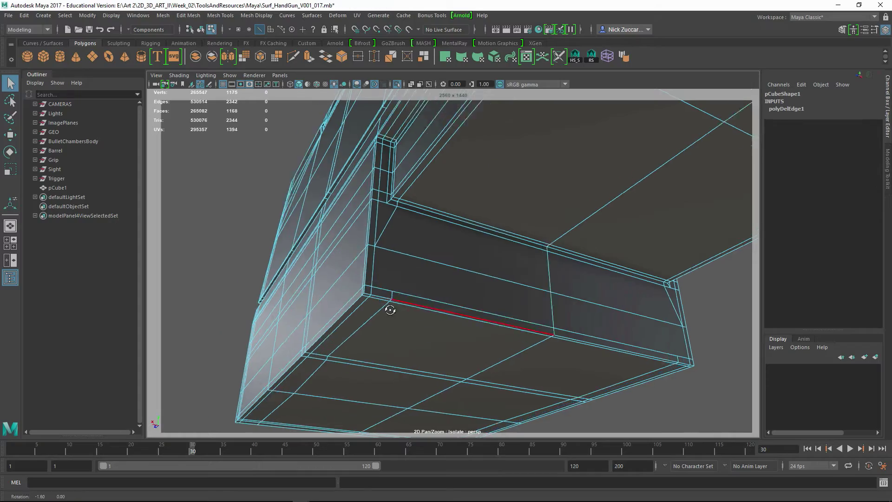
{"action": "key", "text": "ctrl+Delete"}
{"action": "left_click_drag", "start_coordinate": [387, 309], "coordinate": [315, 257], "text": "alt"}
{"action": "mouse_move", "coordinate": [505, 216]}
{"action": "left_mouse_down", "text": "alt"}
{"action": "mouse_move", "coordinate": [535, 235]}
{"action": "mouse_move", "coordinate": [433, 214]}
{"action": "mouse_move", "coordinate": [524, 253]}
{"action": "left_mouse_up", "text": "alt"}
{"action": "key", "text": "ctrl+z"}
{"action": "key", "text": "ctrl+z"}
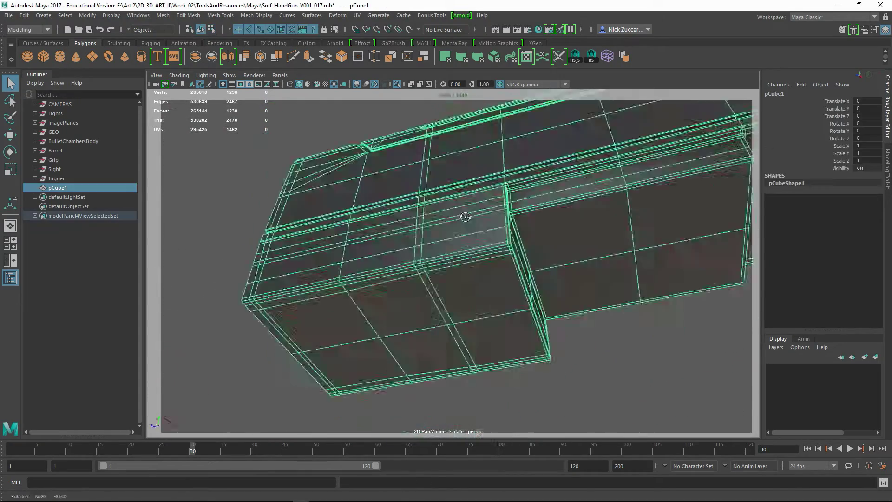
- Select an edge along the cover's rounded top and show its transform handles
{"action": "key", "text": "F10"}
{"action": "mouse_move", "coordinate": [462, 215]}
{"action": "left_mouse_down", "text": "alt"}
{"action": "mouse_move", "coordinate": [432, 241]}
{"action": "mouse_move", "coordinate": [323, 253]}
{"action": "mouse_move", "coordinate": [454, 247]}
{"action": "mouse_move", "coordinate": [334, 207]}
{"action": "mouse_move", "coordinate": [451, 279]}
{"action": "mouse_move", "coordinate": [469, 226]}
{"action": "mouse_move", "coordinate": [465, 275]}
{"action": "mouse_move", "coordinate": [458, 240]}
{"action": "left_mouse_up", "text": "alt"}
{"action": "left_click", "coordinate": [457, 240]}
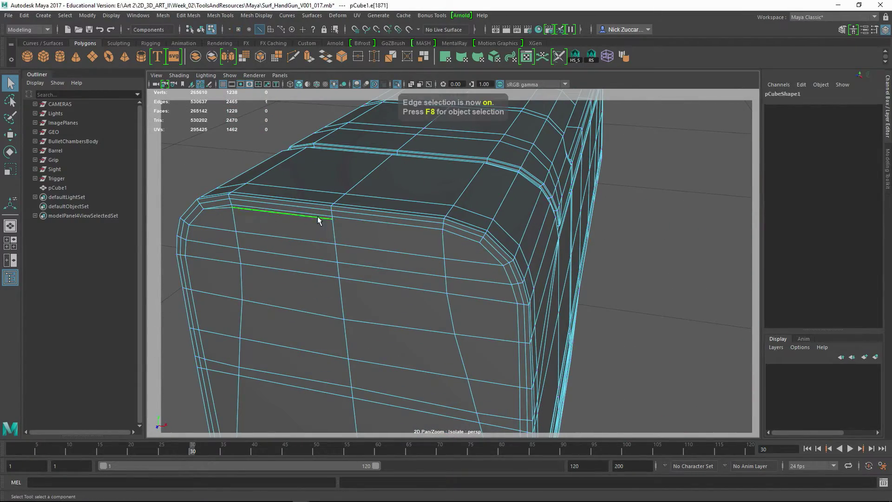
{"action": "key", "text": "F8"}
{"action": "key", "text": "t"}
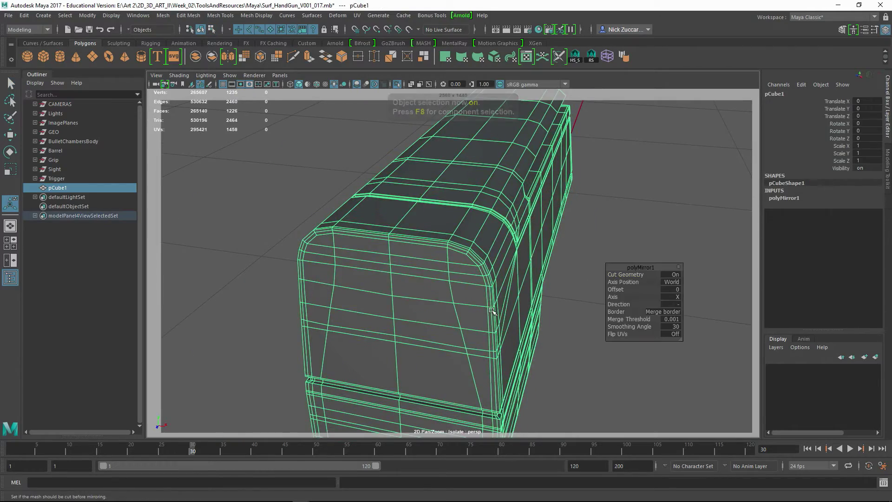
{"action": "mouse_move", "coordinate": [550, 316]}
{"action": "left_mouse_down", "text": "alt"}
{"action": "mouse_move", "coordinate": [383, 274]}
{"action": "mouse_move", "coordinate": [598, 309]}
{"action": "mouse_move", "coordinate": [544, 347]}
{"action": "mouse_move", "coordinate": [548, 355]}
{"action": "mouse_move", "coordinate": [510, 319]}
{"action": "mouse_move", "coordinate": [491, 267]}
{"action": "left_mouse_up", "text": "alt"}
- Select the redundant side edge loop and delete it with Ctrl+Delete
{"action": "key", "text": "F10"}
{"action": "key", "text": "q"}
{"action": "mouse_move", "coordinate": [422, 224]}
{"action": "left_mouse_down", "text": "alt"}
{"action": "mouse_move", "coordinate": [415, 239]}
{"action": "mouse_move", "coordinate": [479, 299]}
{"action": "left_mouse_up", "text": "alt"}
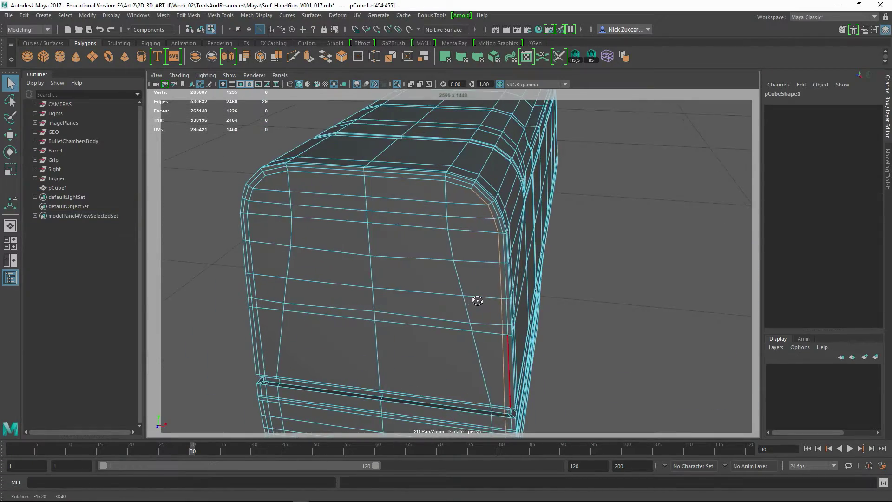
{"action": "double_click", "coordinate": [490, 305]}
{"action": "key", "text": "ctrl+Delete"}
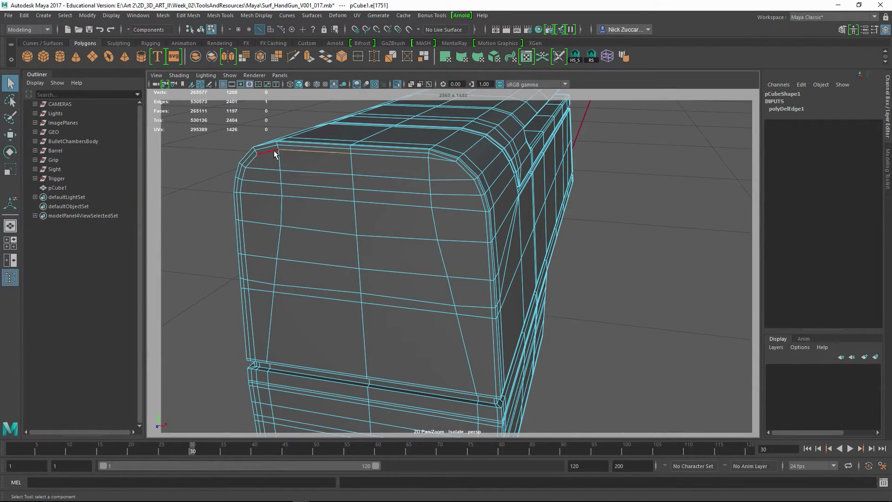
{"action": "left_click", "coordinate": [391, 176]}
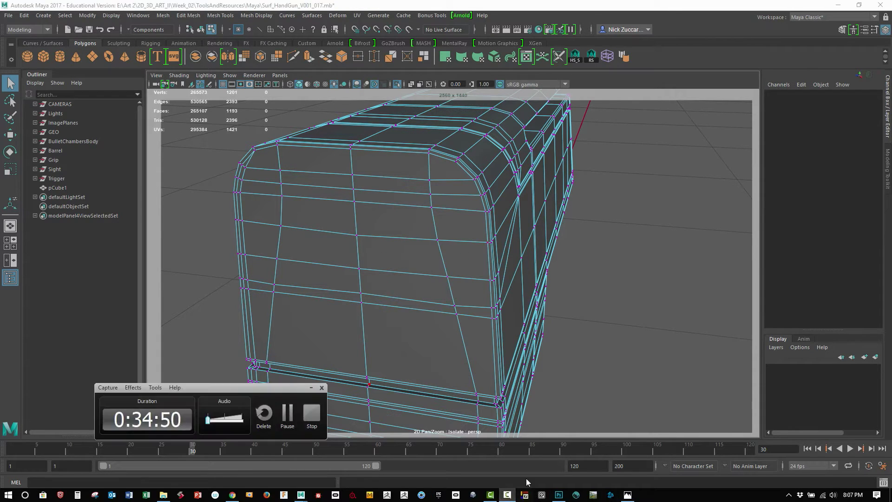
{"action": "mouse_move", "coordinate": [570, 260]}
{"action": "left_mouse_down", "text": "alt"}
{"action": "mouse_move", "coordinate": [484, 311]}
{"action": "mouse_move", "coordinate": [484, 291]}
{"action": "mouse_move", "coordinate": [530, 352]}
{"action": "mouse_move", "coordinate": [382, 293]}
{"action": "mouse_move", "coordinate": [479, 365]}
{"action": "mouse_move", "coordinate": [515, 269]}
{"action": "left_mouse_up", "text": "alt"}
- Select a redundant edge loop on the cover's front and delete it
{"action": "key", "text": "F10"}
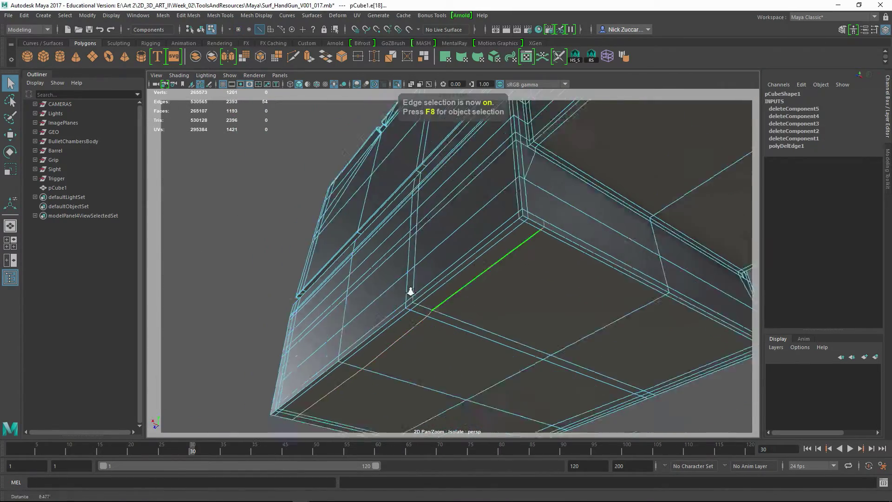
{"action": "left_click_drag", "start_coordinate": [410, 292], "coordinate": [528, 308], "text": "alt"}
{"action": "left_click", "coordinate": [449, 247]}
{"action": "double_click", "coordinate": [481, 247]}
{"action": "key", "text": "Delete"}
{"action": "mouse_move", "coordinate": [481, 247]}
{"action": "left_mouse_down", "text": "alt"}
{"action": "mouse_move", "coordinate": [574, 252]}
{"action": "mouse_move", "coordinate": [472, 253]}
{"action": "mouse_move", "coordinate": [577, 250]}
{"action": "mouse_move", "coordinate": [479, 253]}
{"action": "mouse_move", "coordinate": [462, 234]}
{"action": "mouse_move", "coordinate": [475, 249]}
{"action": "mouse_move", "coordinate": [391, 244]}
{"action": "left_mouse_up", "text": "alt"}
- Multi-Cut a vertical edge down the cover's front face from the top edge
{"action": "key", "text": "F9"}
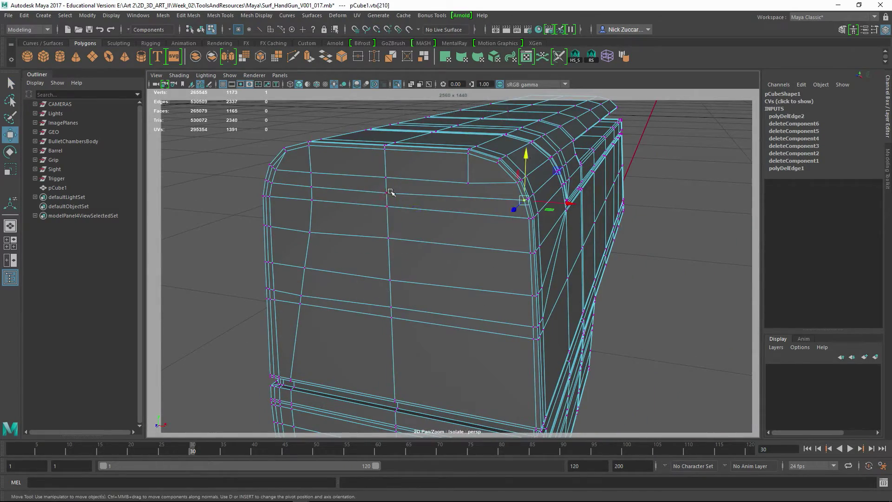
{"action": "mouse_move", "coordinate": [440, 170]}
{"action": "left_mouse_down", "text": "alt"}
{"action": "mouse_move", "coordinate": [516, 231]}
{"action": "mouse_move", "coordinate": [500, 254]}
{"action": "left_mouse_up", "text": "alt"}
{"action": "right_click_drag", "start_coordinate": [449, 224], "coordinate": [437, 297], "text": "shift"}
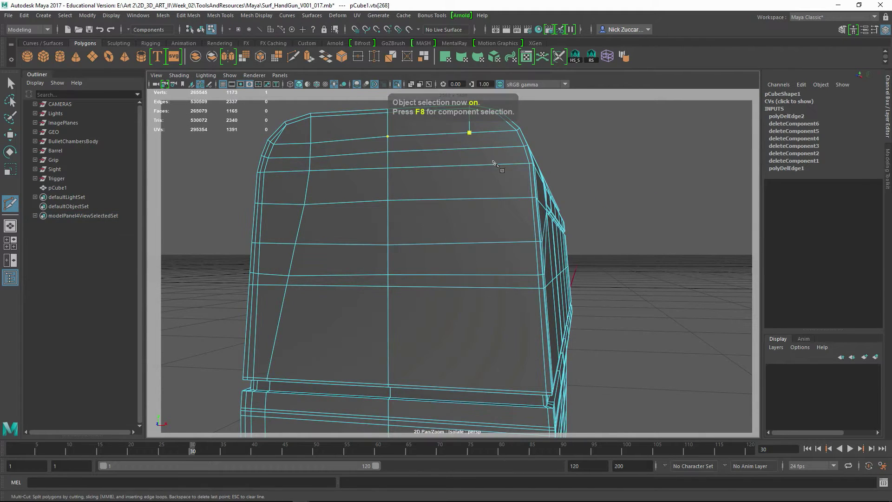
{"action": "left_click", "coordinate": [465, 134]}
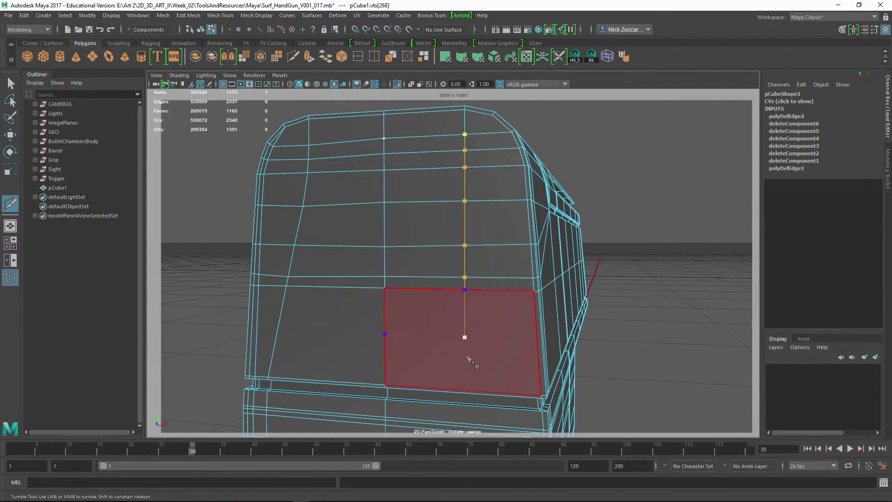
{"action": "left_click_drag", "start_coordinate": [545, 381], "coordinate": [493, 348], "text": "alt"}
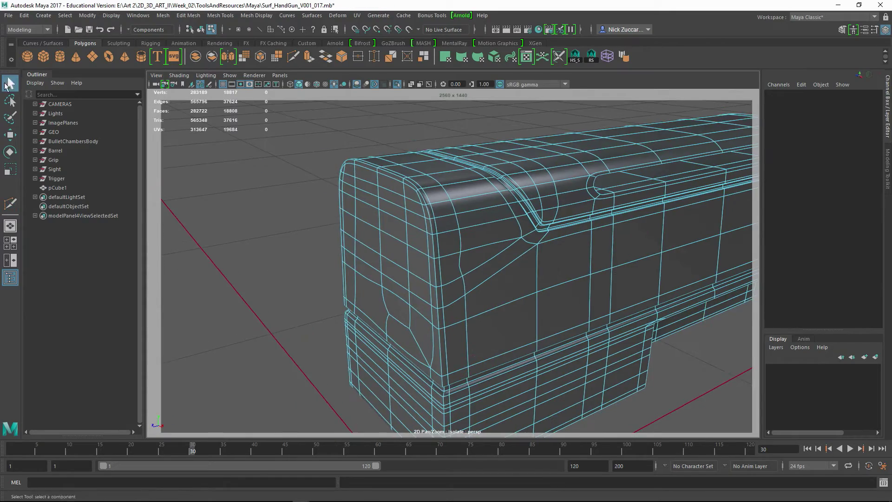
- Reselect pCube1 as a whole object and turn off its smooth preview
{"action": "key", "text": "F8"}
{"action": "left_click", "coordinate": [269, 275]}
{"action": "mouse_move", "coordinate": [269, 275]}
{"action": "left_mouse_down", "text": "alt"}
{"action": "mouse_move", "coordinate": [522, 266]}
{"action": "mouse_move", "coordinate": [510, 261]}
{"action": "mouse_move", "coordinate": [550, 277]}
{"action": "mouse_move", "coordinate": [550, 323]}
{"action": "mouse_move", "coordinate": [563, 260]}
{"action": "mouse_move", "coordinate": [470, 322]}
{"action": "mouse_move", "coordinate": [404, 295]}
{"action": "mouse_move", "coordinate": [432, 326]}
{"action": "left_mouse_up", "text": "alt"}
{"action": "left_click", "coordinate": [510, 261]}
{"action": "key", "text": "1"}
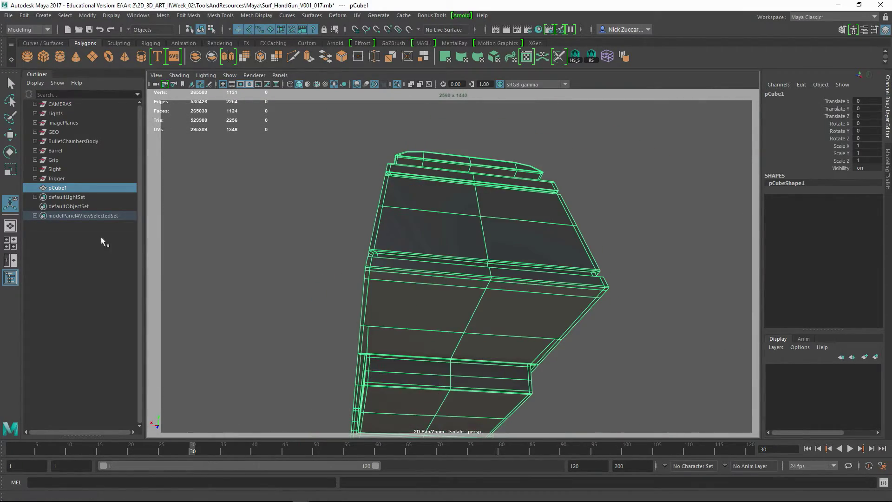
- Multi-Cut a new line across pCube1's lower face and commit it
{"action": "left_click", "coordinate": [380, 260]}
{"action": "mouse_move", "coordinate": [380, 261]}
{"action": "left_mouse_down", "text": "alt"}
{"action": "mouse_move", "coordinate": [409, 308]}
{"action": "mouse_move", "coordinate": [433, 269]}
{"action": "mouse_move", "coordinate": [409, 242]}
{"action": "mouse_move", "coordinate": [422, 221]}
{"action": "mouse_move", "coordinate": [413, 282]}
{"action": "left_mouse_up", "text": "alt"}
{"action": "key", "text": "Return"}
- Add another cut from the left edge and a new edge loop around the cover
{"action": "left_click", "coordinate": [362, 232]}
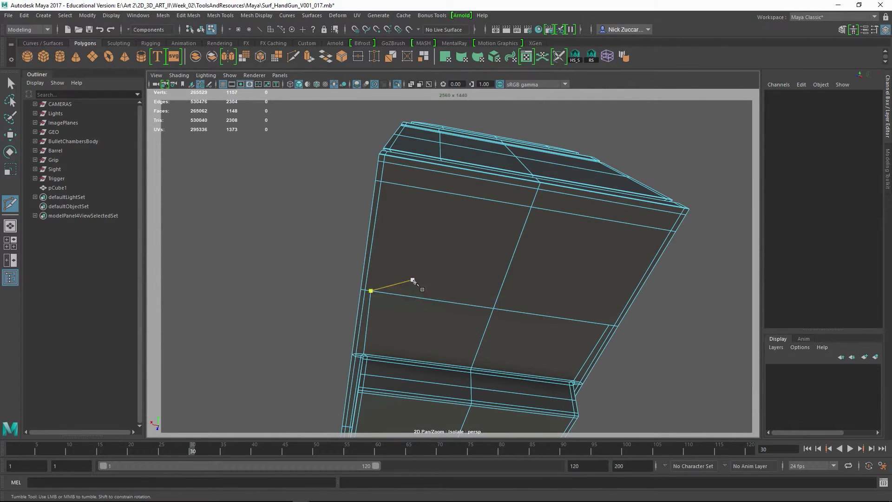
{"action": "mouse_move", "coordinate": [449, 241]}
{"action": "left_mouse_down", "text": "alt"}
{"action": "mouse_move", "coordinate": [418, 240]}
{"action": "mouse_move", "coordinate": [384, 275]}
{"action": "left_mouse_up", "text": "alt"}
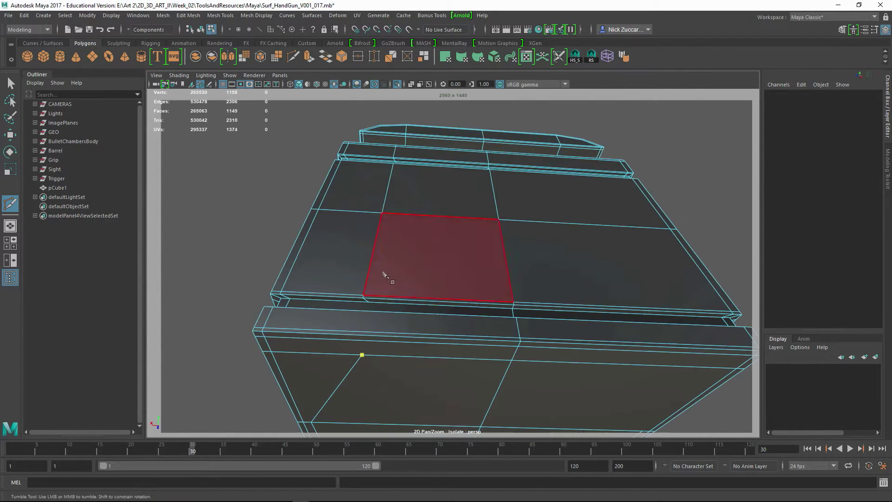
{"action": "mouse_move", "coordinate": [353, 311]}
{"action": "left_mouse_down", "text": "alt"}
{"action": "mouse_move", "coordinate": [418, 260]}
{"action": "mouse_move", "coordinate": [510, 335]}
{"action": "mouse_move", "coordinate": [462, 309]}
{"action": "left_mouse_up", "text": "alt"}
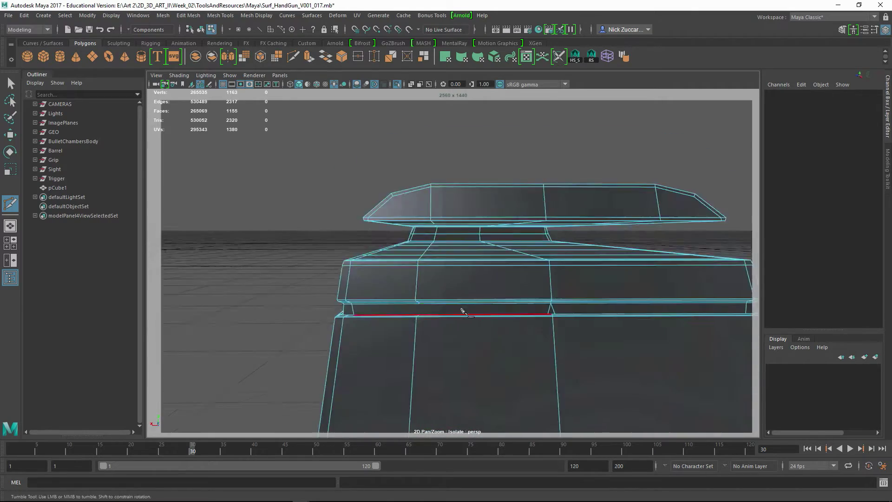
{"action": "right_click_drag", "start_coordinate": [462, 308], "coordinate": [413, 298], "text": "alt"}
{"action": "mouse_move", "coordinate": [411, 298]}
{"action": "left_mouse_down", "text": "alt"}
{"action": "mouse_move", "coordinate": [458, 269]}
{"action": "mouse_move", "coordinate": [419, 190]}
{"action": "mouse_move", "coordinate": [392, 240]}
{"action": "mouse_move", "coordinate": [400, 300]}
{"action": "mouse_move", "coordinate": [425, 193]}
{"action": "mouse_move", "coordinate": [536, 178]}
{"action": "mouse_move", "coordinate": [568, 235]}
{"action": "left_mouse_up", "text": "alt"}
{"action": "left_click", "coordinate": [411, 291]}
{"action": "left_click", "coordinate": [587, 156], "text": "ctrl"}
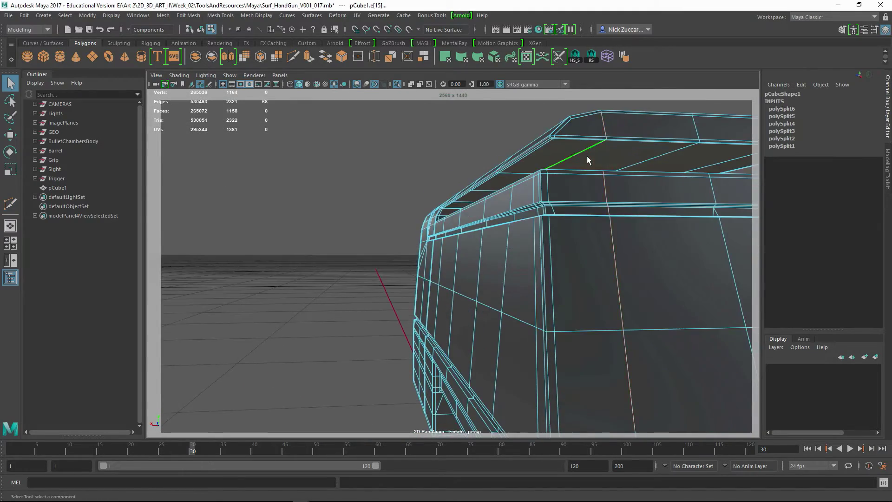
{"action": "mouse_move", "coordinate": [587, 155]}
{"action": "left_mouse_down", "text": "alt"}
{"action": "mouse_move", "coordinate": [554, 130]}
{"action": "mouse_move", "coordinate": [505, 179]}
{"action": "left_mouse_up", "text": "alt"}
{"action": "key", "text": "q"}
- Select a different edge loop on the lower body and scale it to adjust its spacing
{"action": "double_click", "coordinate": [504, 178]}
{"action": "mouse_move", "coordinate": [564, 154]}
{"action": "left_mouse_down", "text": "alt"}
{"action": "mouse_move", "coordinate": [282, 231]}
{"action": "mouse_move", "coordinate": [474, 285]}
{"action": "mouse_move", "coordinate": [500, 249]}
{"action": "mouse_move", "coordinate": [540, 273]}
{"action": "left_mouse_up", "text": "alt"}
{"action": "scroll", "coordinate": [409, 227], "scroll_direction": "up", "scroll_amount": 5}
{"action": "scroll", "coordinate": [520, 254], "scroll_direction": "down", "scroll_amount": 5}
{"action": "key", "text": "r"}
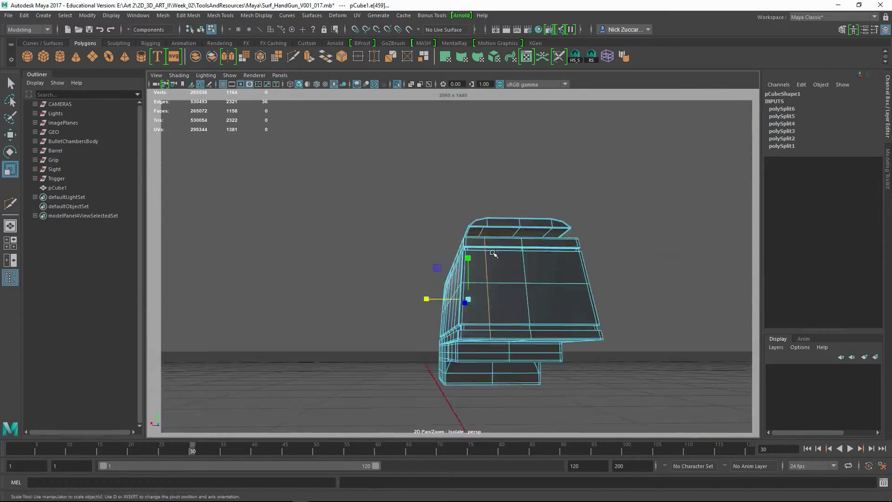
{"action": "scroll", "coordinate": [540, 274], "scroll_direction": "up", "scroll_amount": 5}
- Select an edge on the cover's side to reshape the new cut, then inspect the whole mesh
{"action": "mouse_move", "coordinate": [480, 339]}
{"action": "left_mouse_down", "text": "alt"}
{"action": "mouse_move", "coordinate": [521, 239]}
{"action": "mouse_move", "coordinate": [564, 299]}
{"action": "mouse_move", "coordinate": [534, 288]}
{"action": "mouse_move", "coordinate": [444, 206]}
{"action": "mouse_move", "coordinate": [653, 260]}
{"action": "mouse_move", "coordinate": [564, 269]}
{"action": "mouse_move", "coordinate": [482, 253]}
{"action": "mouse_move", "coordinate": [484, 276]}
{"action": "mouse_move", "coordinate": [456, 253]}
{"action": "left_mouse_up", "text": "alt"}
{"action": "left_click", "coordinate": [444, 206]}
{"action": "mouse_move", "coordinate": [548, 247]}
{"action": "left_mouse_down", "text": "alt"}
{"action": "mouse_move", "coordinate": [437, 236]}
{"action": "mouse_move", "coordinate": [465, 260]}
{"action": "left_mouse_up", "text": "alt"}
{"action": "right_click_drag", "start_coordinate": [465, 260], "coordinate": [441, 279], "text": "alt"}
{"action": "left_click_drag", "start_coordinate": [442, 279], "coordinate": [511, 270], "text": "alt"}
- Select the two close vertices near the upper edge and merge them
{"action": "right_click_drag", "start_coordinate": [512, 270], "coordinate": [536, 275], "text": "alt"}
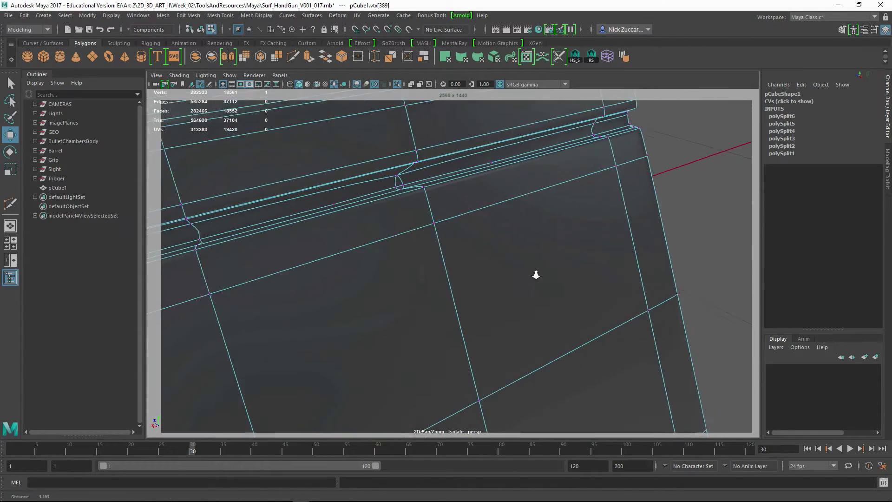
{"action": "right_click_drag", "start_coordinate": [356, 141], "coordinate": [283, 191], "text": "alt"}
{"action": "key", "text": "r"}
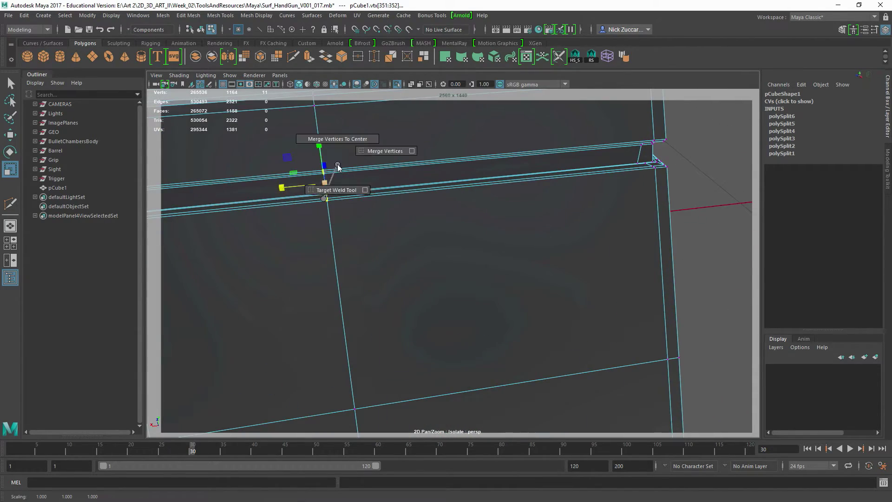
{"action": "key", "text": "F8"}
{"action": "right_click_drag", "start_coordinate": [433, 189], "coordinate": [376, 207], "text": "alt"}
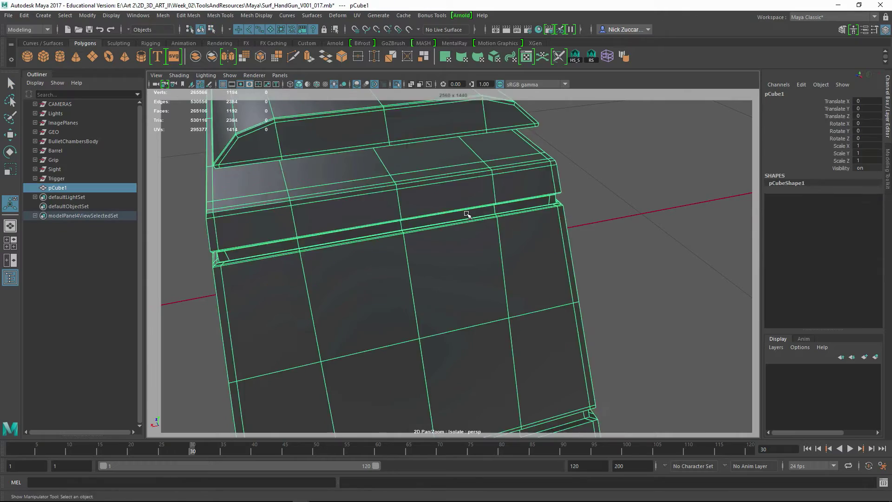
- Cut support loops along the cover's bottom edge and near its lower corner
{"action": "mouse_move", "coordinate": [468, 213]}
{"action": "left_mouse_down", "text": "alt"}
{"action": "mouse_move", "coordinate": [482, 207]}
{"action": "mouse_move", "coordinate": [524, 319]}
{"action": "left_mouse_up", "text": "alt"}
{"action": "right_click_drag", "start_coordinate": [524, 318], "coordinate": [512, 279], "text": "alt"}
{"action": "left_click_drag", "start_coordinate": [511, 278], "coordinate": [468, 251], "text": "alt"}
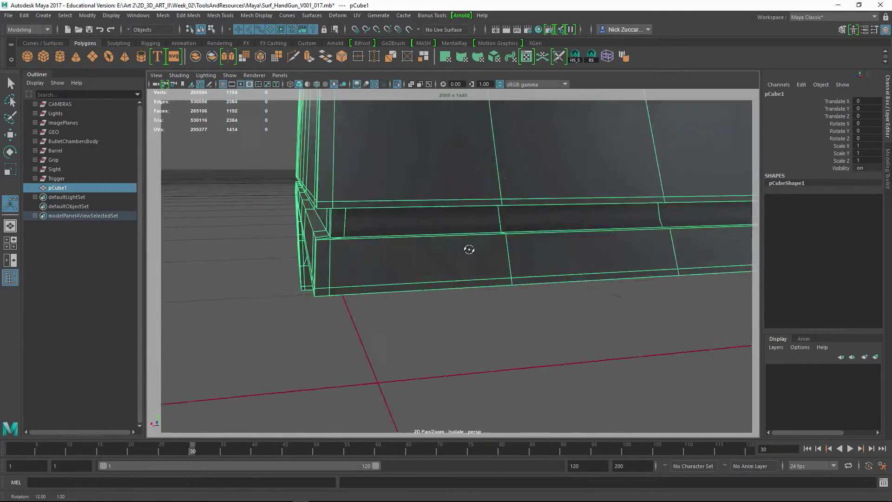
{"action": "right_click_drag", "start_coordinate": [468, 251], "coordinate": [427, 271], "text": "alt"}
{"action": "left_click", "coordinate": [428, 279]}
{"action": "mouse_move", "coordinate": [428, 279]}
{"action": "left_mouse_down", "text": "alt"}
{"action": "mouse_move", "coordinate": [438, 309]}
{"action": "mouse_move", "coordinate": [483, 152]}
{"action": "left_mouse_up", "text": "alt"}
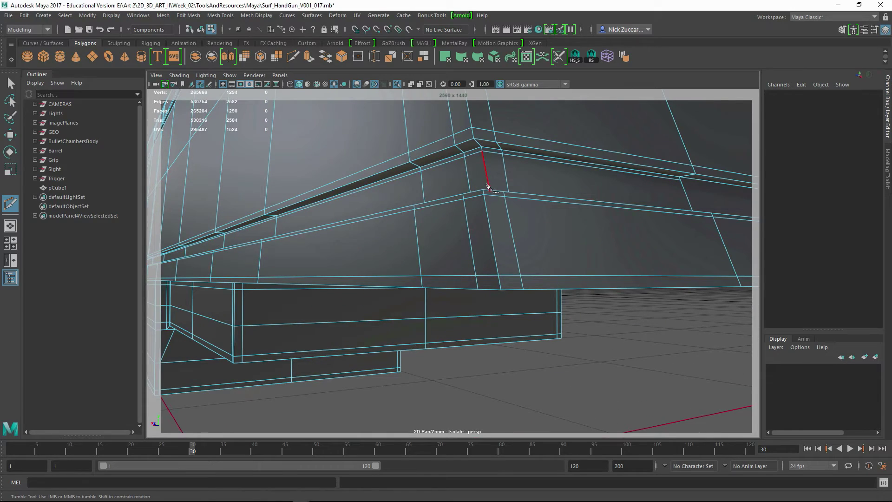
{"action": "mouse_move", "coordinate": [486, 186]}
{"action": "left_mouse_down", "text": "alt"}
{"action": "mouse_move", "coordinate": [496, 185]}
{"action": "mouse_move", "coordinate": [480, 207]}
{"action": "left_mouse_up", "text": "alt"}
{"action": "left_click", "coordinate": [480, 207], "text": "ctrl"}
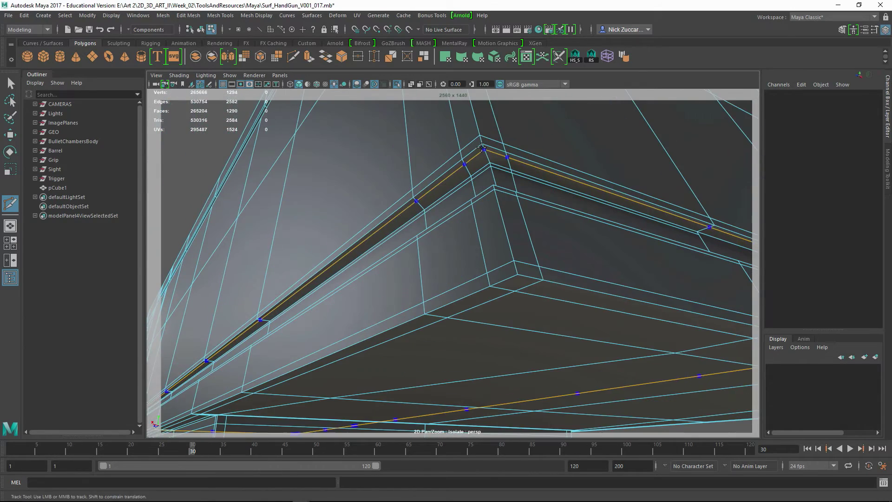
{"action": "mouse_move", "coordinate": [481, 208]}
{"action": "right_mouse_down", "text": "alt"}
{"action": "mouse_move", "coordinate": [521, 258]}
{"action": "mouse_move", "coordinate": [354, 279]}
{"action": "right_mouse_up", "text": "alt"}
{"action": "left_click_drag", "start_coordinate": [353, 279], "coordinate": [351, 309], "text": "alt"}
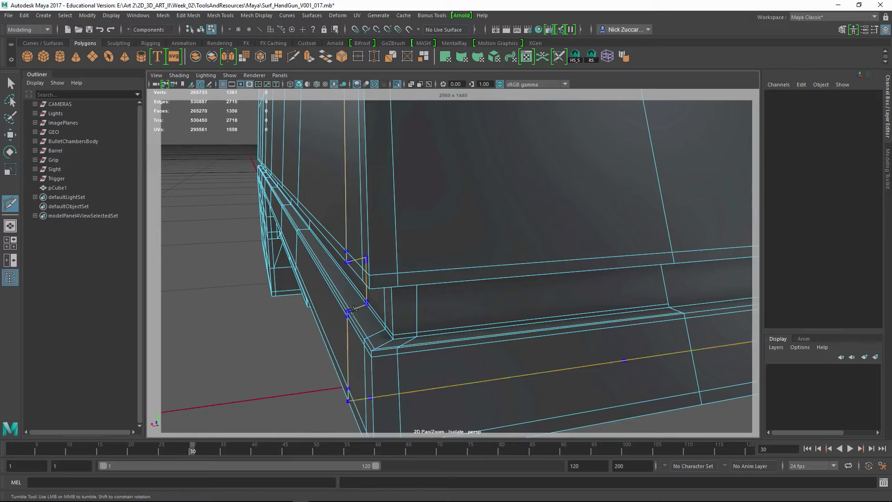
{"action": "mouse_move", "coordinate": [389, 342]}
{"action": "left_mouse_down", "text": "alt"}
{"action": "mouse_move", "coordinate": [454, 293]}
{"action": "mouse_move", "coordinate": [181, 202]}
{"action": "left_mouse_up", "text": "alt"}
- Select pCube1 and turn off Isolate Select to see the cover on the full revolver
{"action": "key", "text": "q"}
{"action": "left_click", "coordinate": [328, 216]}
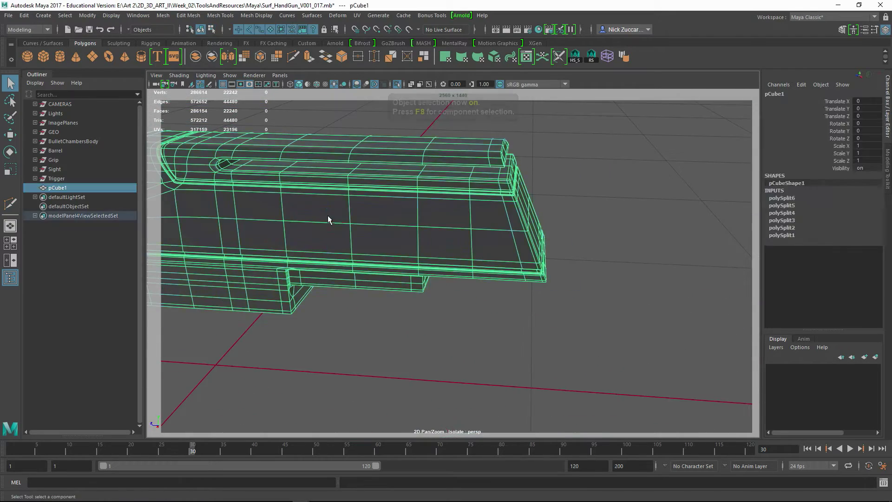
{"action": "key", "text": "F8"}
{"action": "mouse_move", "coordinate": [328, 216]}
{"action": "left_mouse_down", "text": "alt"}
{"action": "mouse_move", "coordinate": [538, 304]}
{"action": "mouse_move", "coordinate": [528, 335]}
{"action": "mouse_move", "coordinate": [370, 286]}
{"action": "mouse_move", "coordinate": [431, 202]}
{"action": "mouse_move", "coordinate": [483, 267]}
{"action": "mouse_move", "coordinate": [468, 226]}
{"action": "mouse_move", "coordinate": [490, 236]}
{"action": "left_mouse_up", "text": "alt"}
{"action": "key", "text": "F10"}
{"action": "key", "text": "r"}
{"action": "key", "text": "F8"}
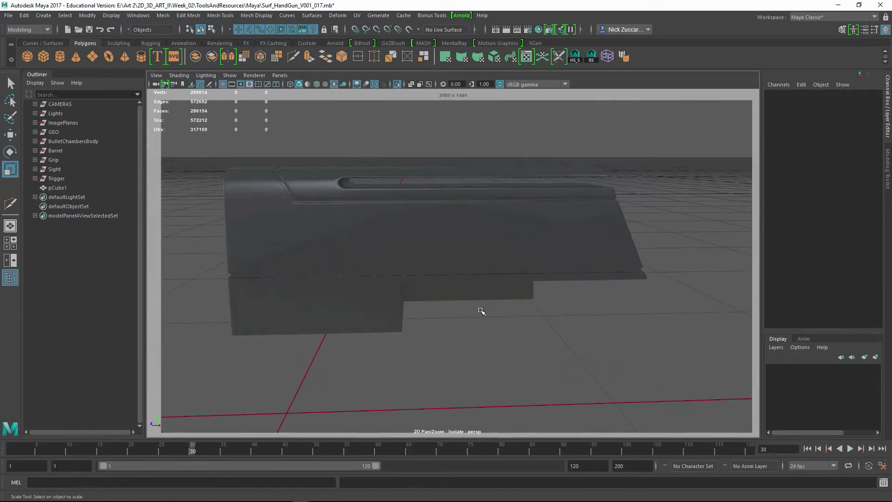
{"action": "key", "text": "ctrl+1"}
{"action": "mouse_move", "coordinate": [480, 310]}
{"action": "left_mouse_down", "text": "alt"}
{"action": "mouse_move", "coordinate": [518, 293]}
{"action": "mouse_move", "coordinate": [490, 251]}
{"action": "mouse_move", "coordinate": [398, 240]}
{"action": "mouse_move", "coordinate": [443, 294]}
{"action": "mouse_move", "coordinate": [394, 275]}
{"action": "mouse_move", "coordinate": [379, 281]}
{"action": "mouse_move", "coordinate": [424, 293]}
{"action": "mouse_move", "coordinate": [522, 285]}
{"action": "mouse_move", "coordinate": [398, 260]}
{"action": "mouse_move", "coordinate": [467, 280]}
{"action": "left_mouse_up", "text": "alt"}
{"action": "left_click", "coordinate": [438, 299]}
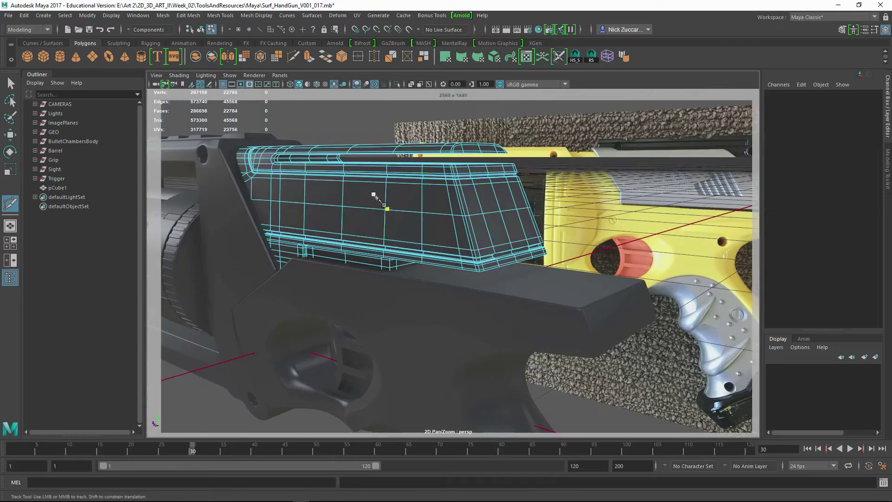
{"action": "key", "text": "q"}
{"action": "left_click", "coordinate": [193, 112]}
{"action": "mouse_move", "coordinate": [193, 112]}
{"action": "left_mouse_down", "text": "alt"}
{"action": "mouse_move", "coordinate": [425, 163]}
{"action": "mouse_move", "coordinate": [241, 185]}
{"action": "mouse_move", "coordinate": [530, 200]}
{"action": "mouse_move", "coordinate": [524, 233]}
{"action": "left_mouse_up", "text": "alt"}
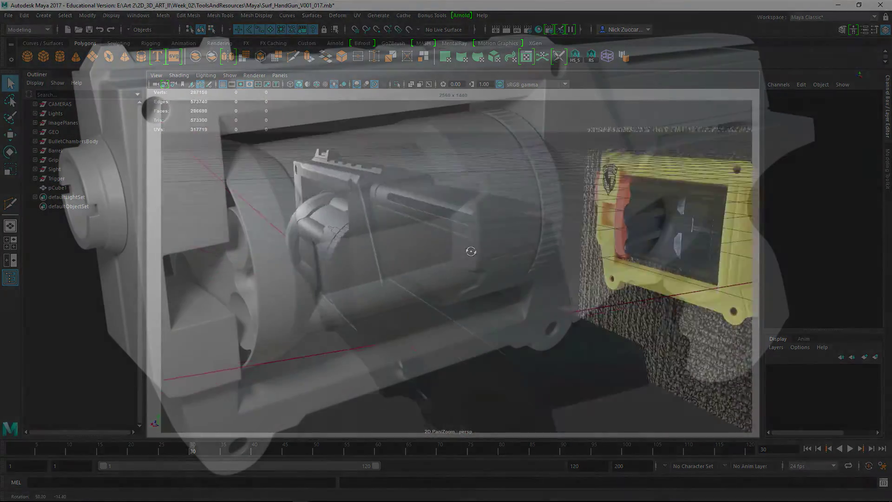